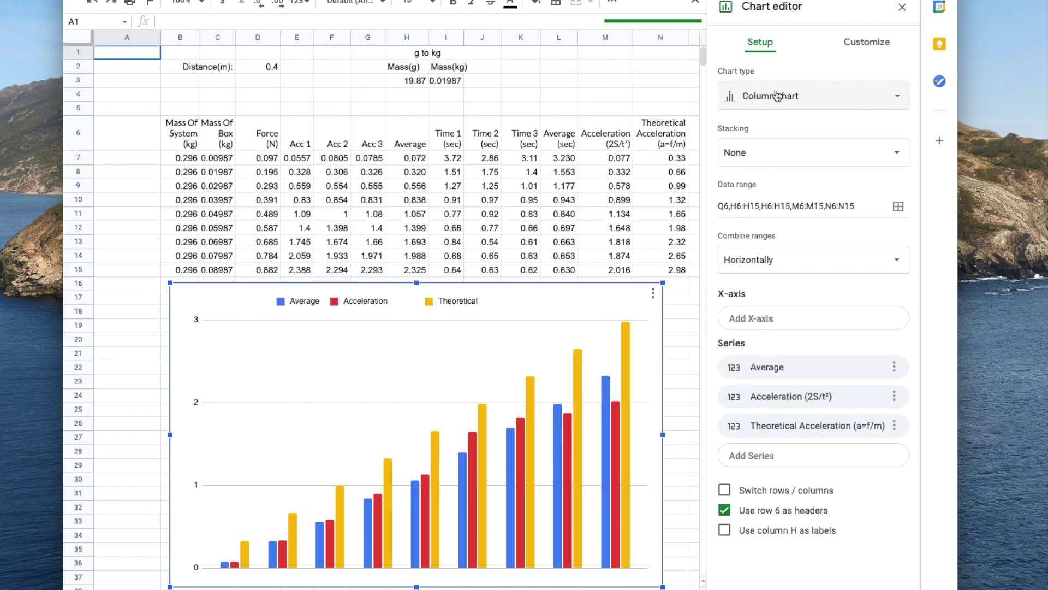
Preview the finished sheet's chart types and green alternating colours, then switch to 'spreadsheet recreation'
left_click(813, 96)
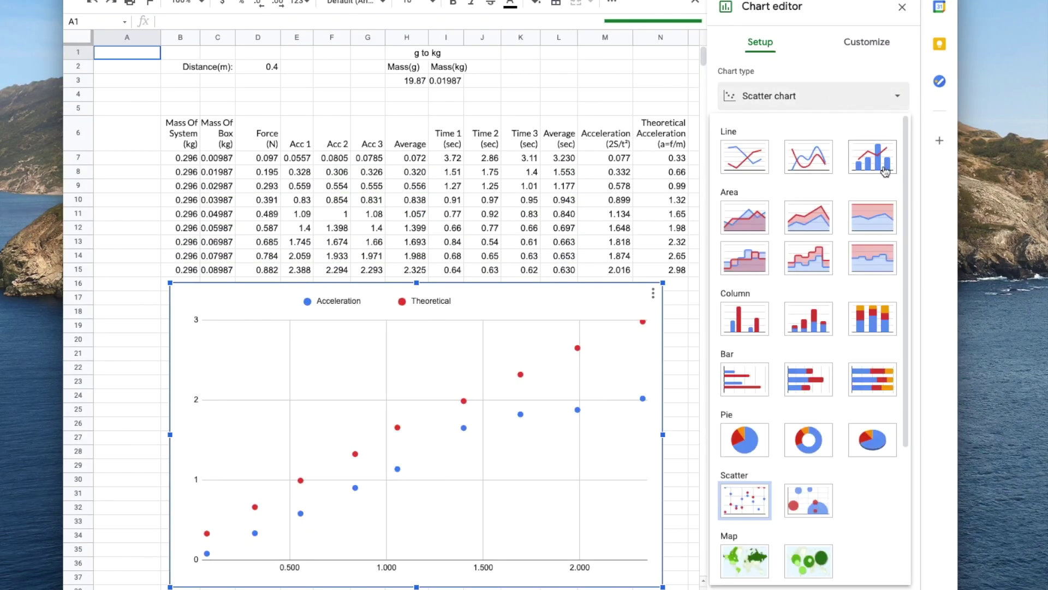
left_click(872, 258)
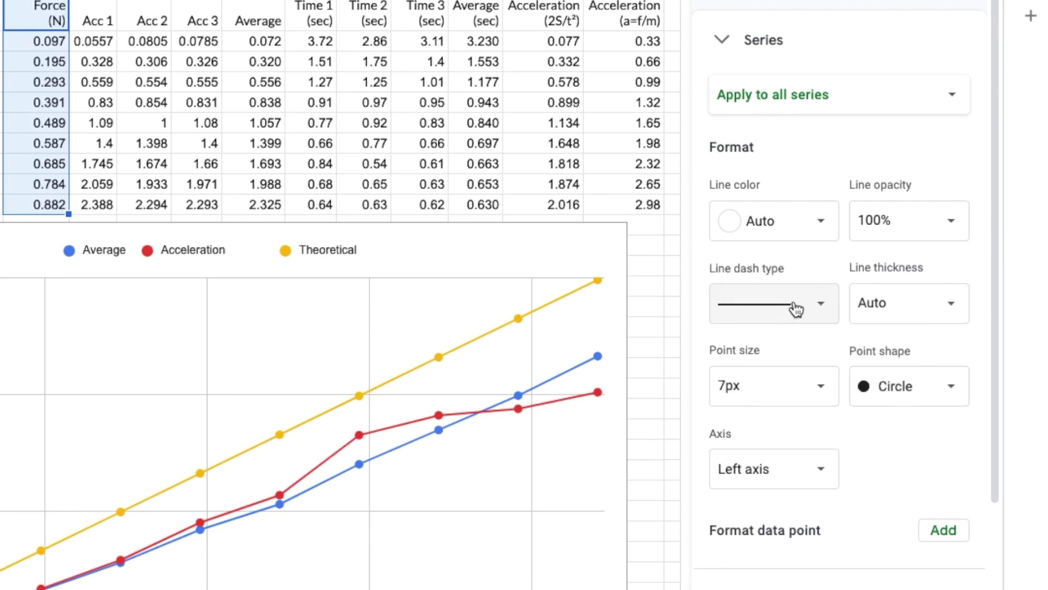
left_click(795, 306)
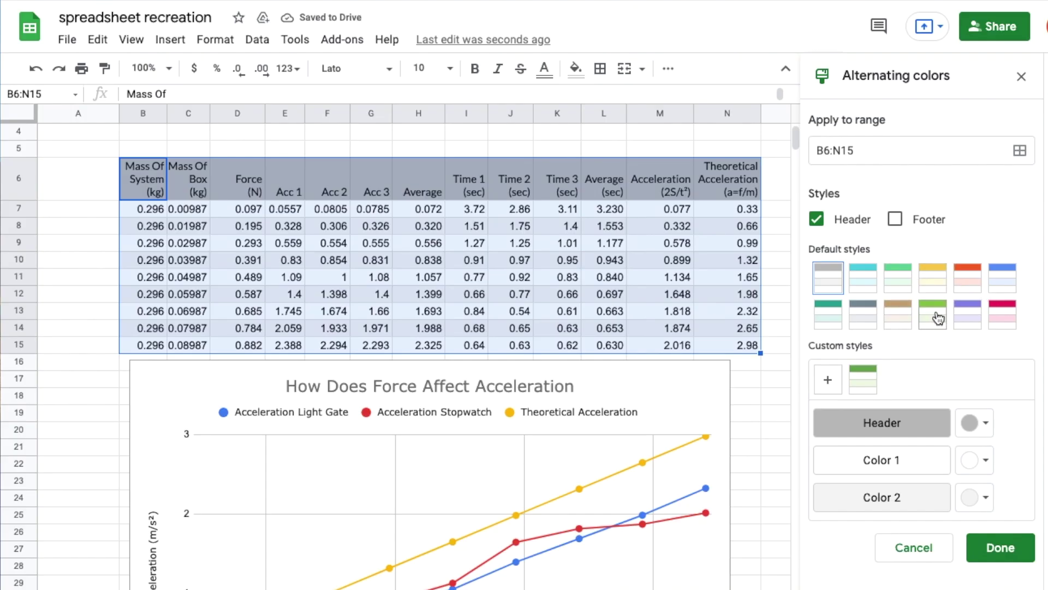
left_click(935, 319)
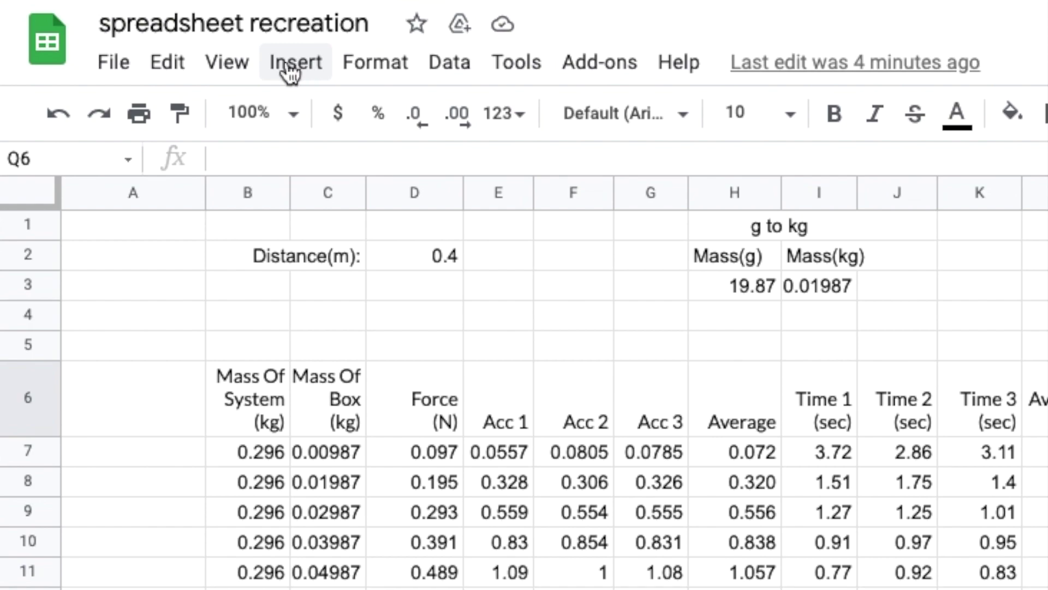
left_click(290, 68)
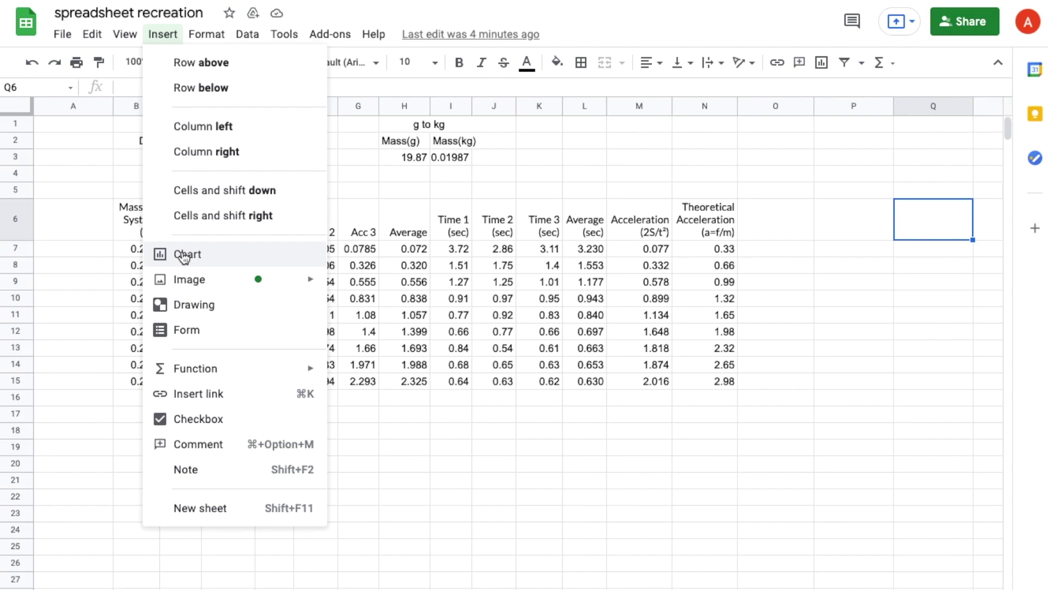
Insert a blank chart, move it below the table at row 16, and enlarge it
left_click(330, 462)
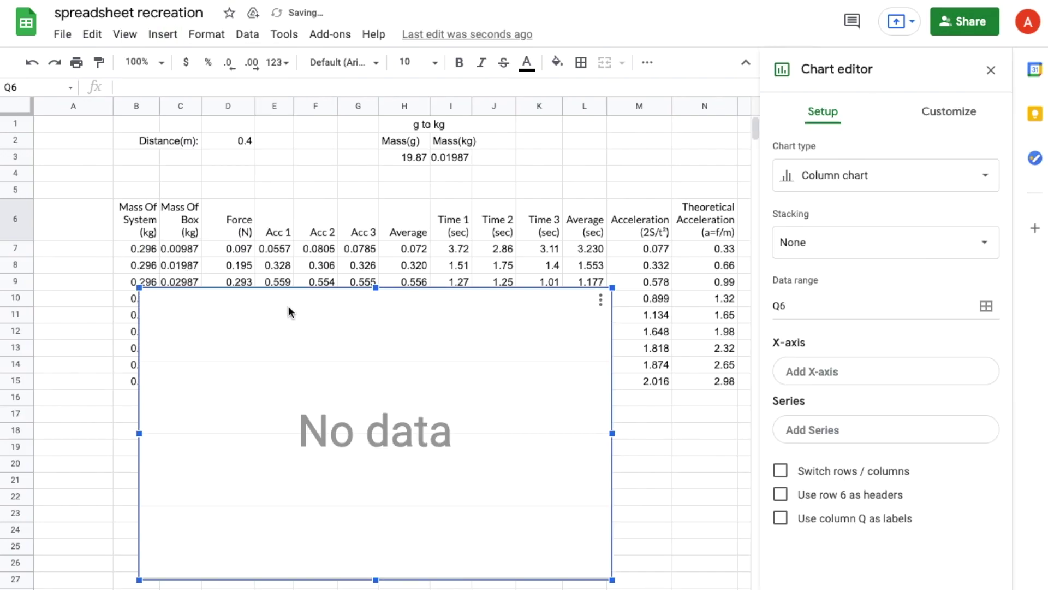
key("Delete")
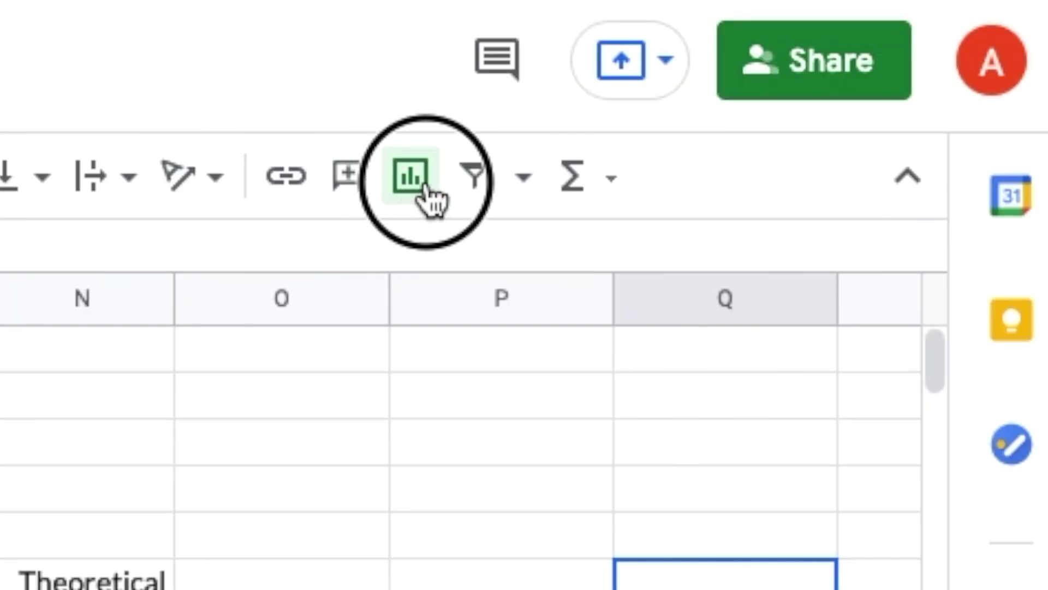
left_click(415, 178)
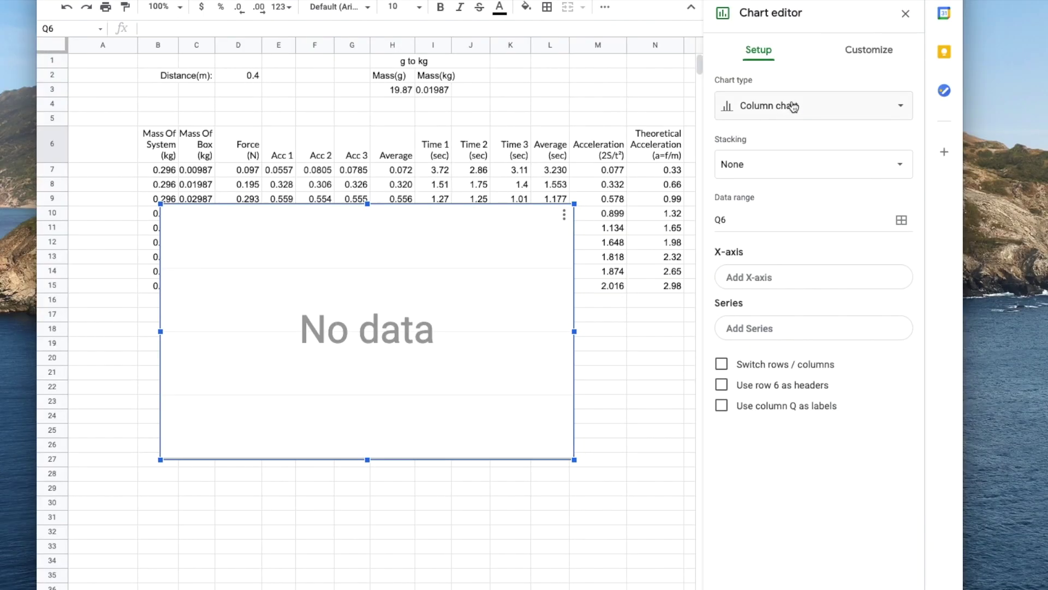
mouse_move(355, 404)
left_mouse_down()
mouse_move(347, 526)
mouse_move(340, 411)
left_mouse_up()
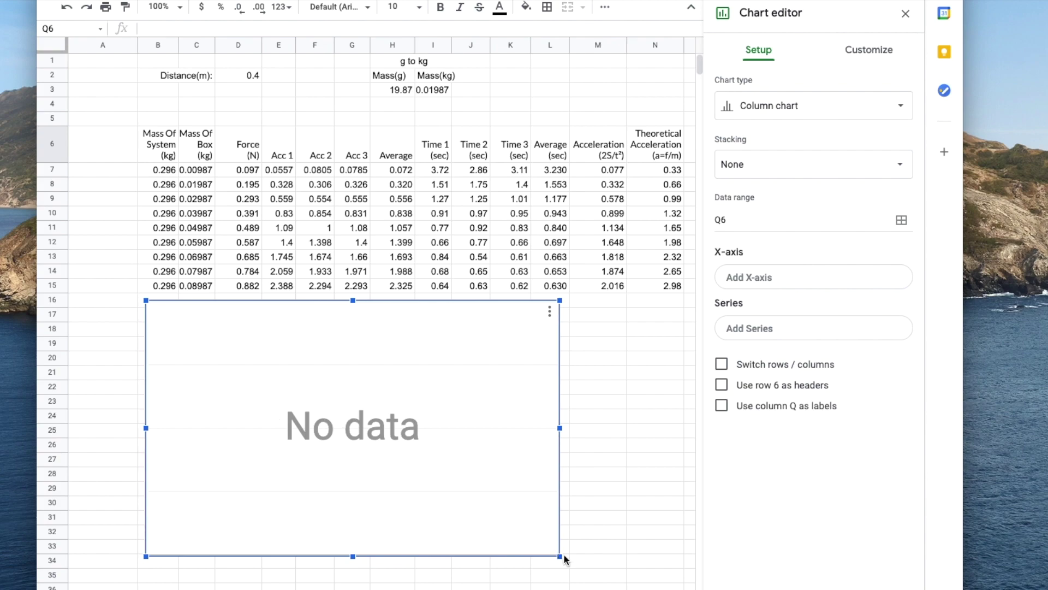
left_click_drag(560, 555, 657, 584)
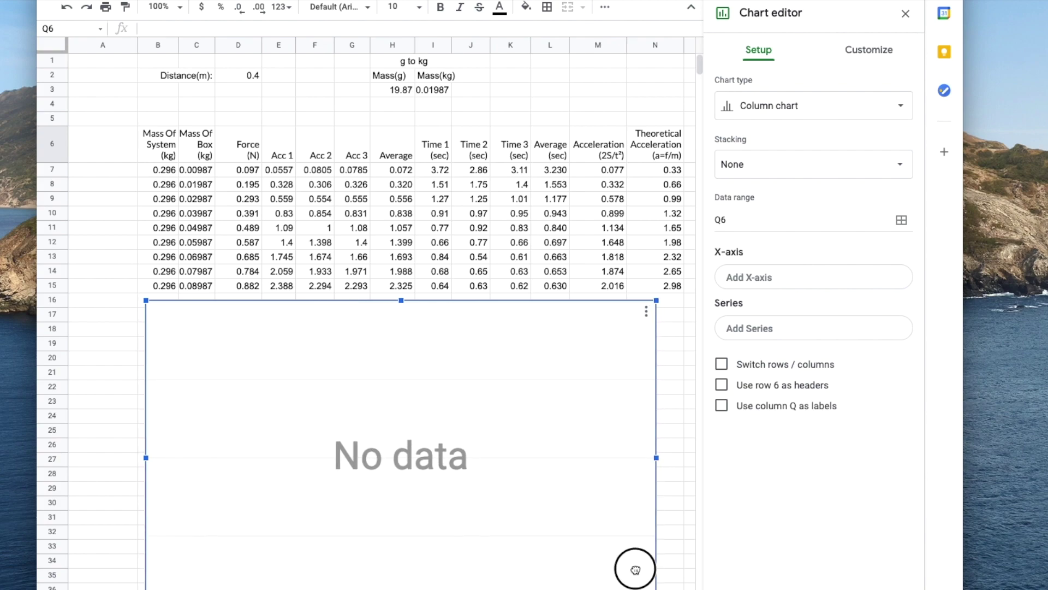
scroll(591, 529, "down", 1)
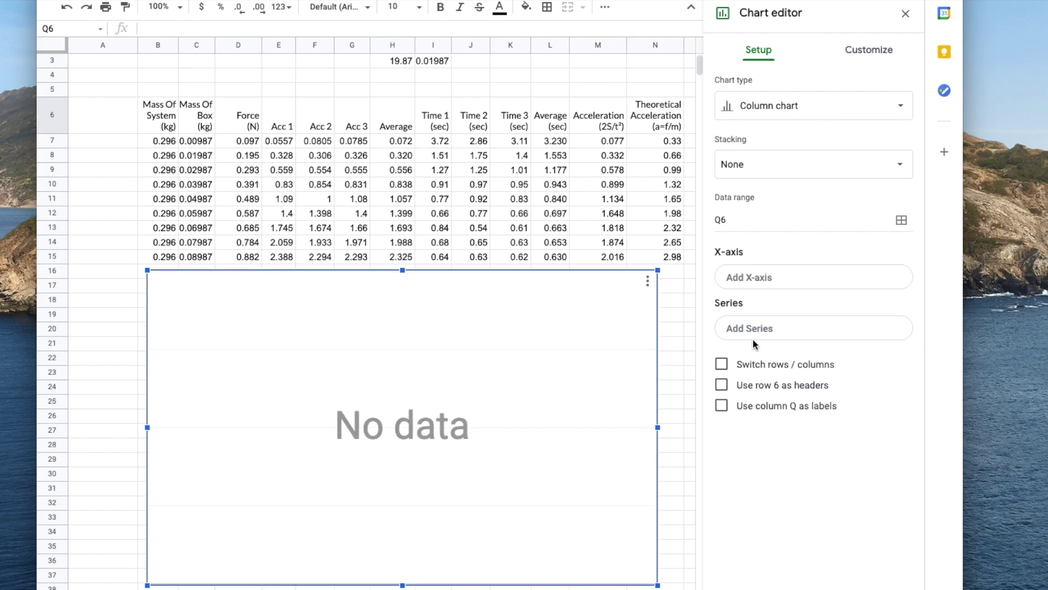
left_click(905, 14)
left_click(610, 321)
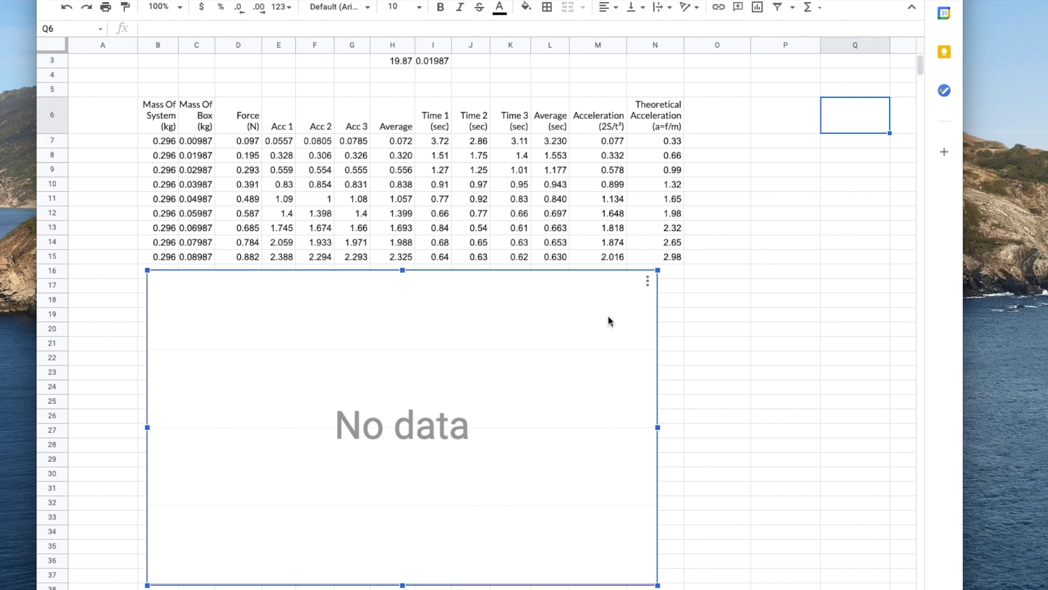
Edit the empty chart and change its chart type to Line chart
left_click(647, 281)
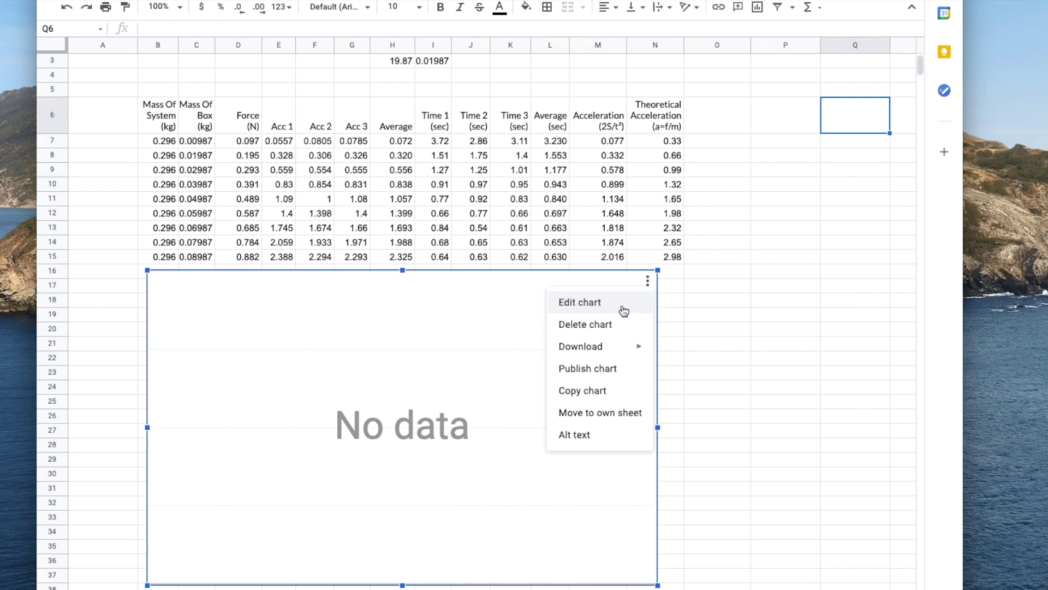
left_click(555, 304)
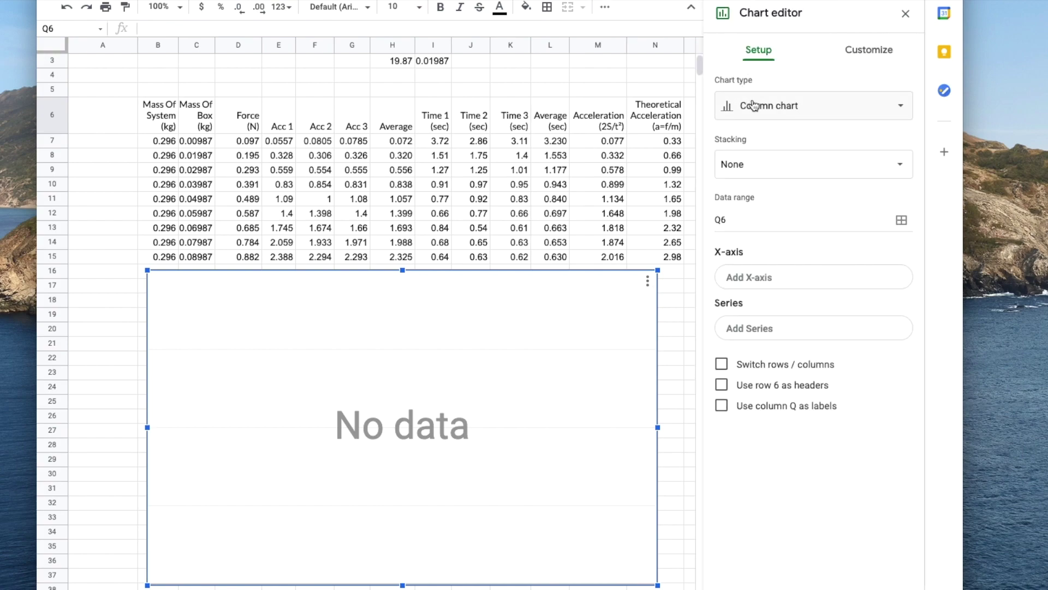
left_click(794, 115)
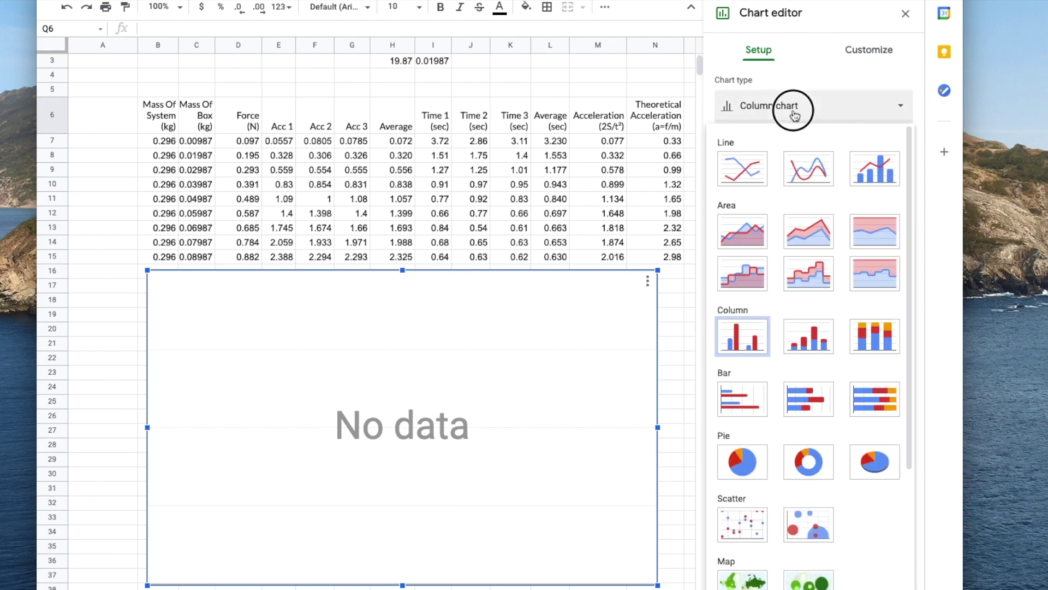
scroll(791, 411, "down", 4)
scroll(791, 411, "up", 4)
scroll(793, 415, "down", 1)
scroll(794, 416, "down", 1)
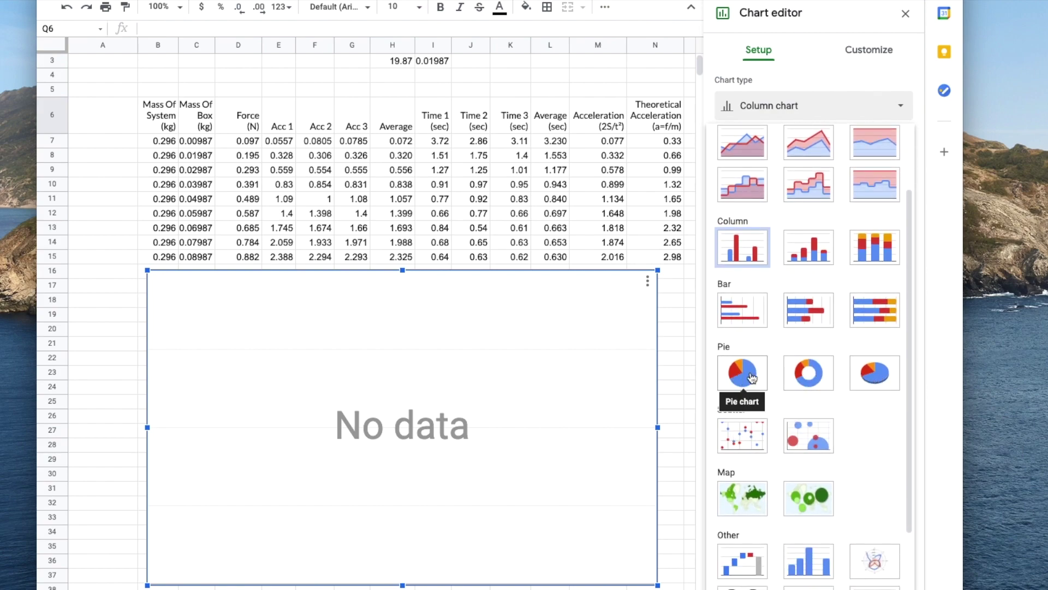
scroll(746, 381, "up", 4)
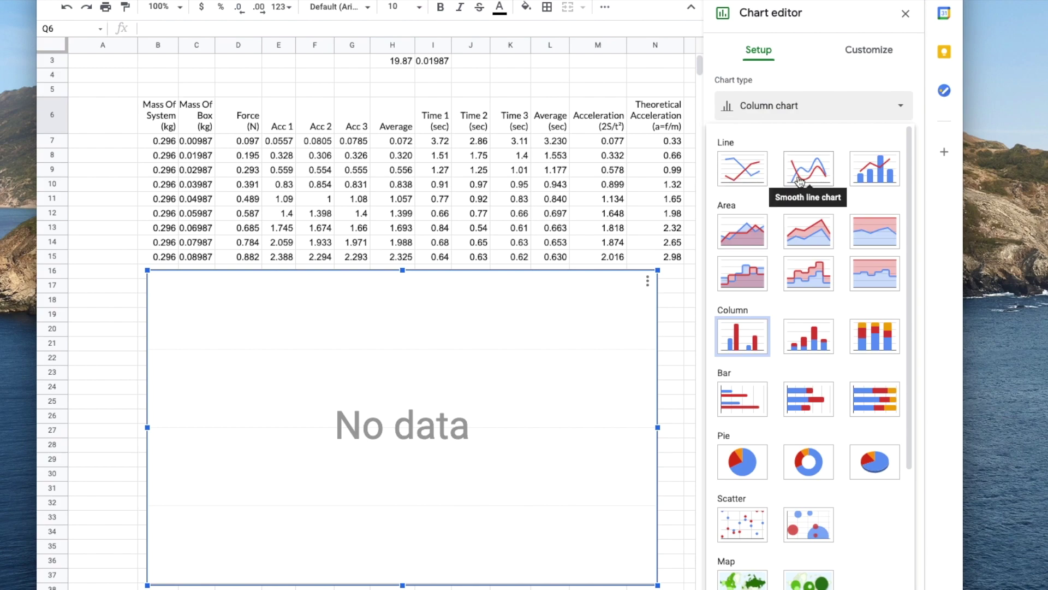
left_click(744, 174)
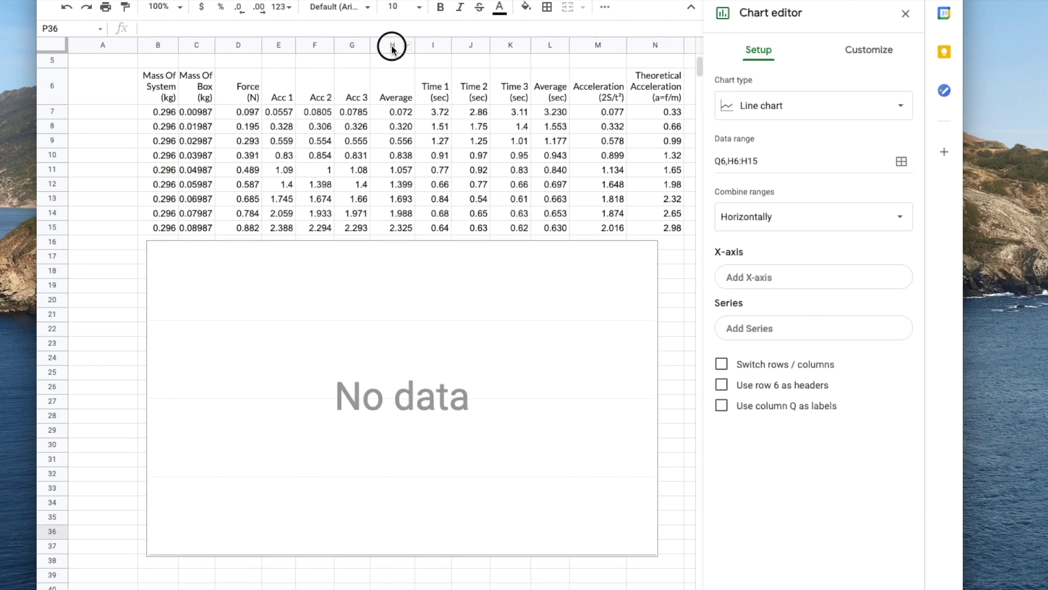
Select columns H, M and N, then start adding a data series to the chart
left_click(391, 46)
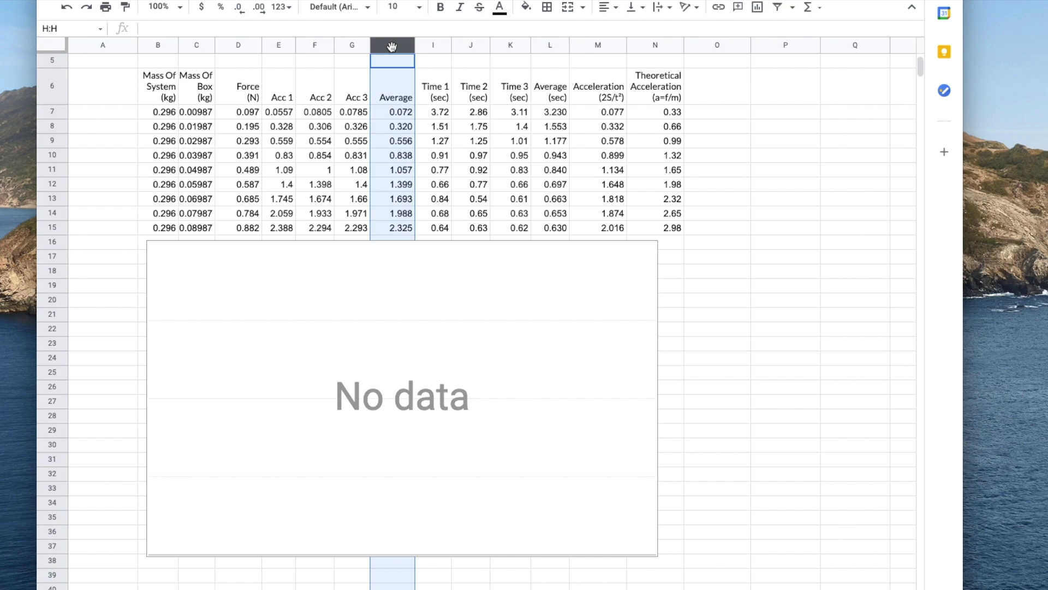
left_click(612, 46)
left_click(663, 47)
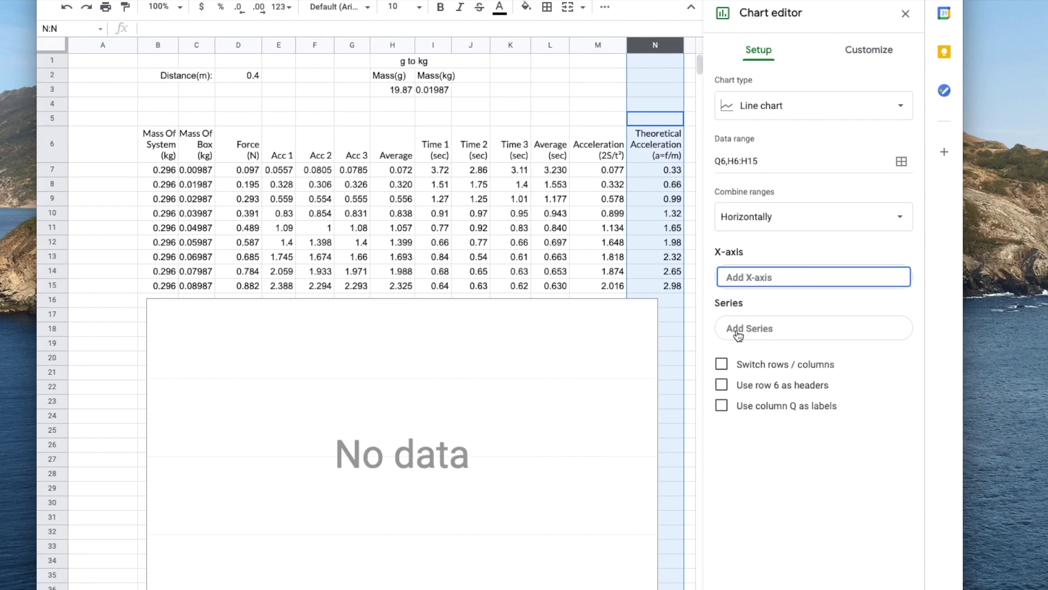
left_click(781, 333)
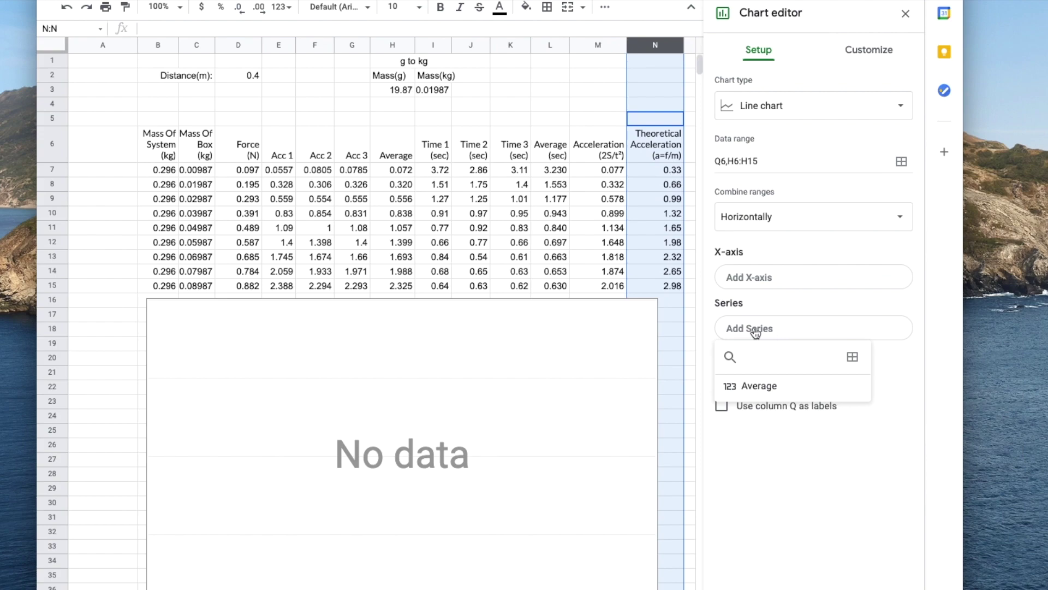
left_click(755, 330)
left_click(754, 330)
Pick H6:H15 on the sheet as the Average series and confirm it
left_click(853, 357)
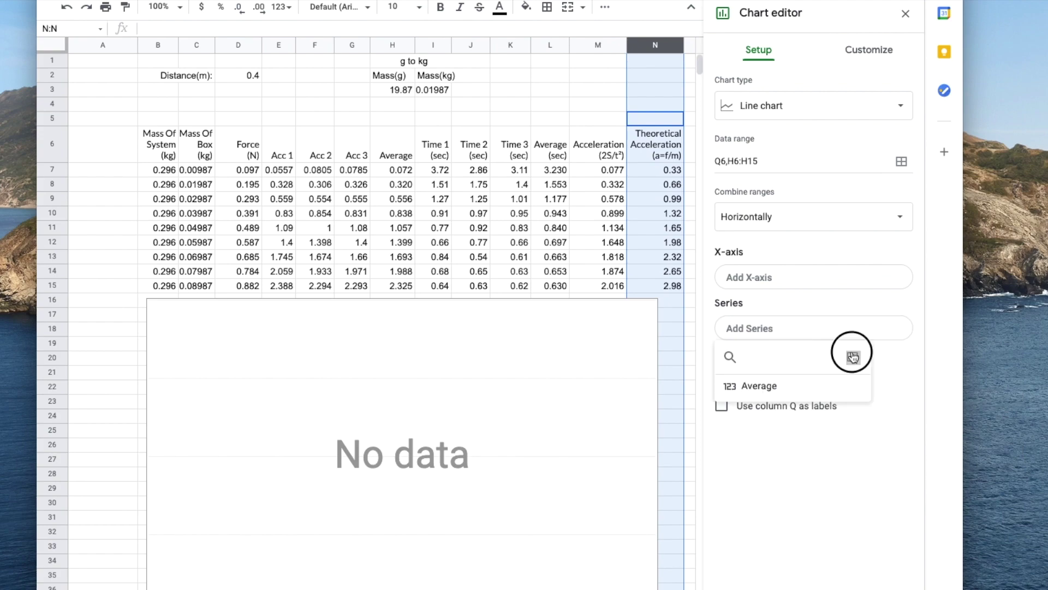
left_click_drag(493, 266, 473, 359)
left_click(398, 46)
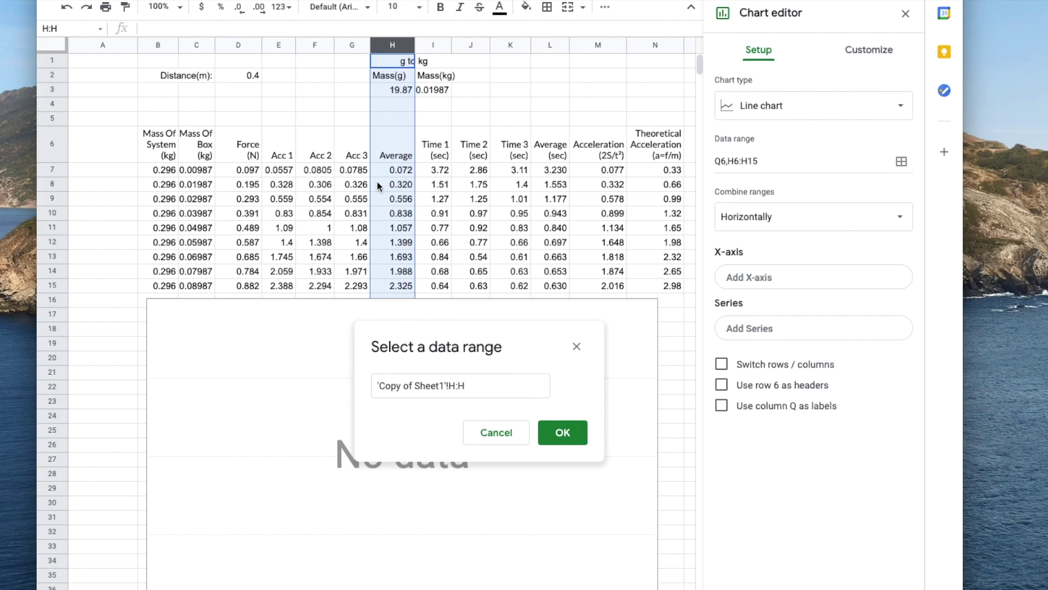
left_click(393, 153)
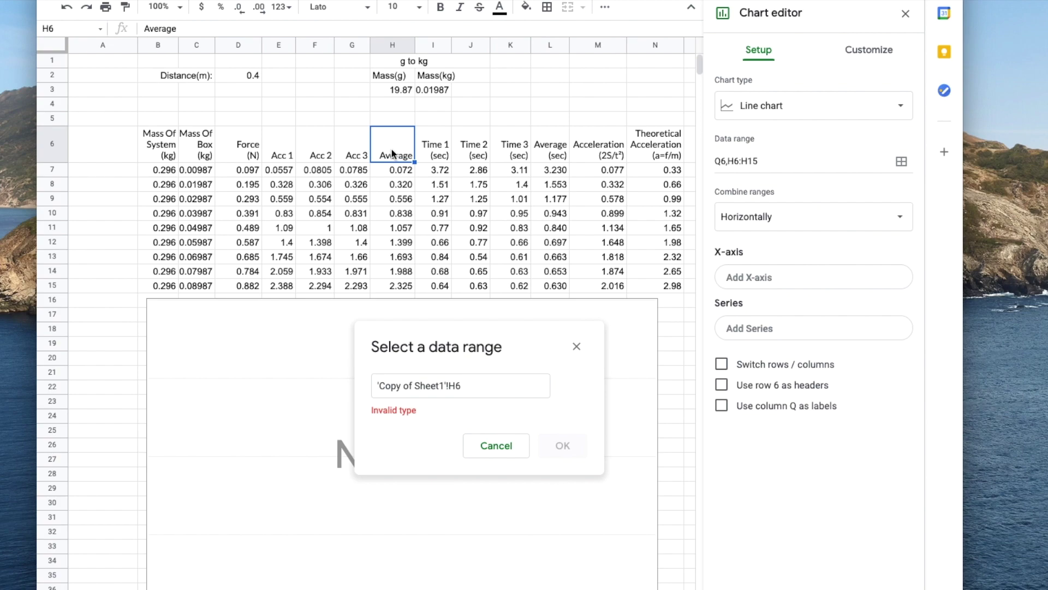
left_click(394, 283, "shift")
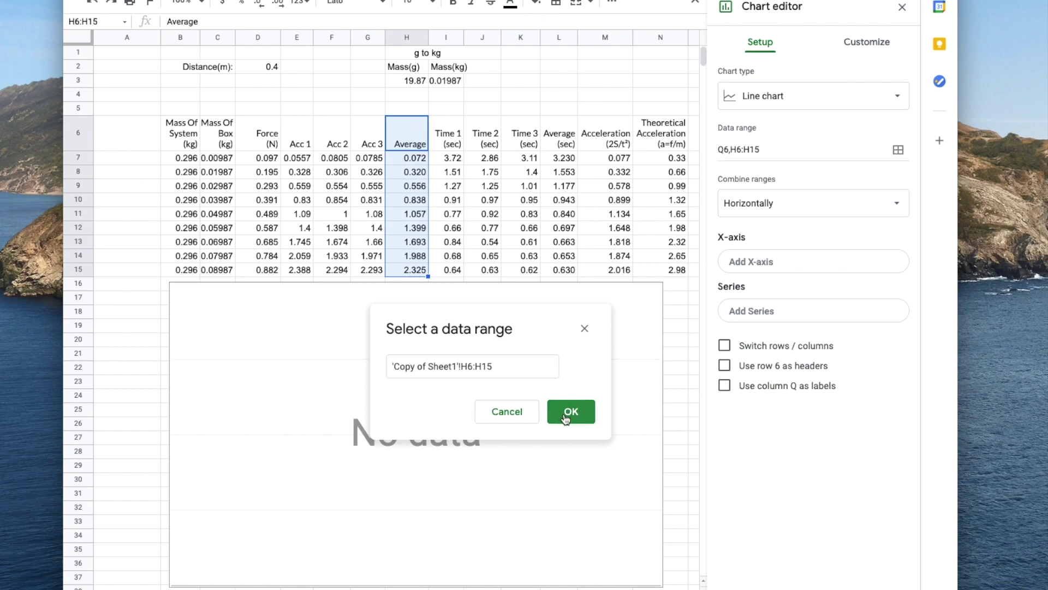
left_click(566, 419)
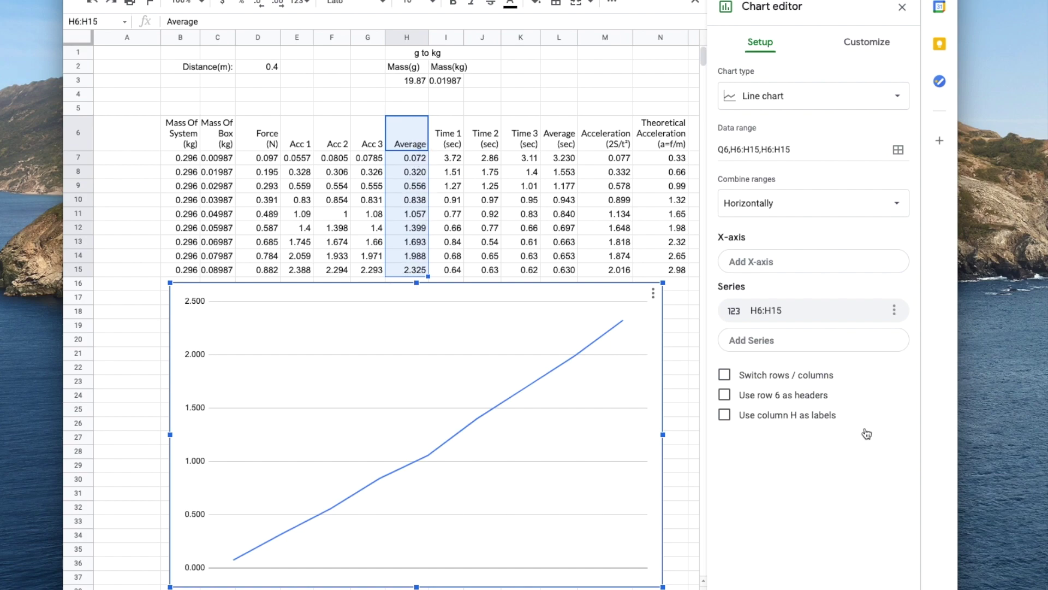
Use row 6 as headers so the series is named Average, then select column M
left_click(766, 311)
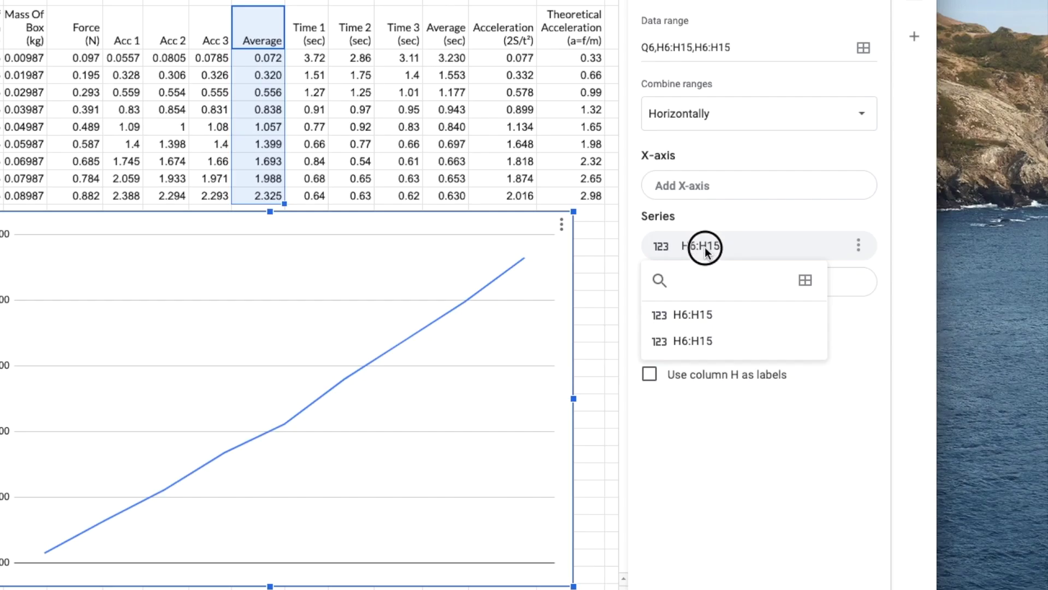
left_click(713, 249)
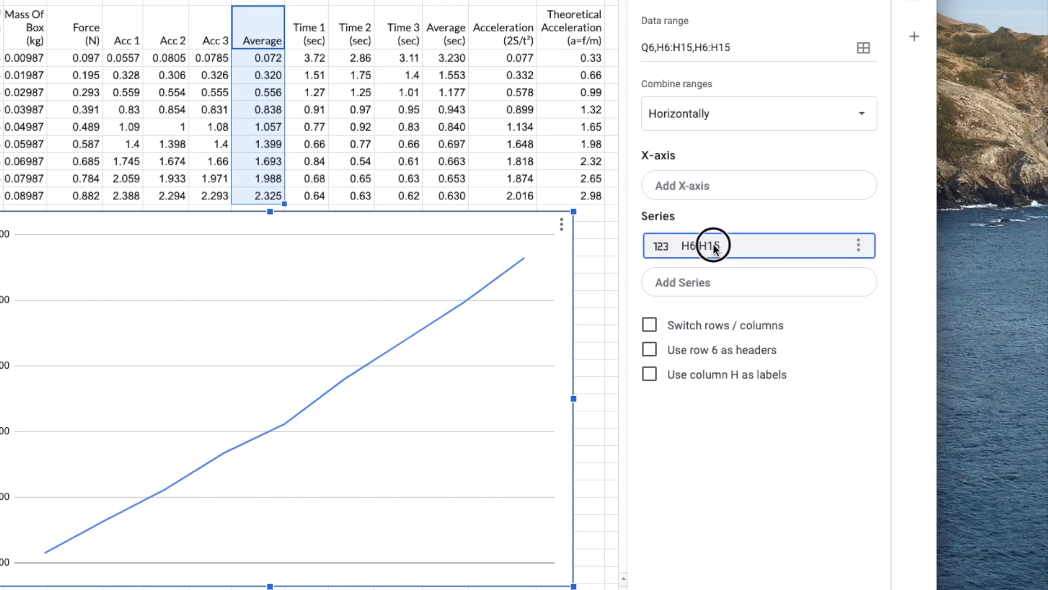
left_click(651, 349)
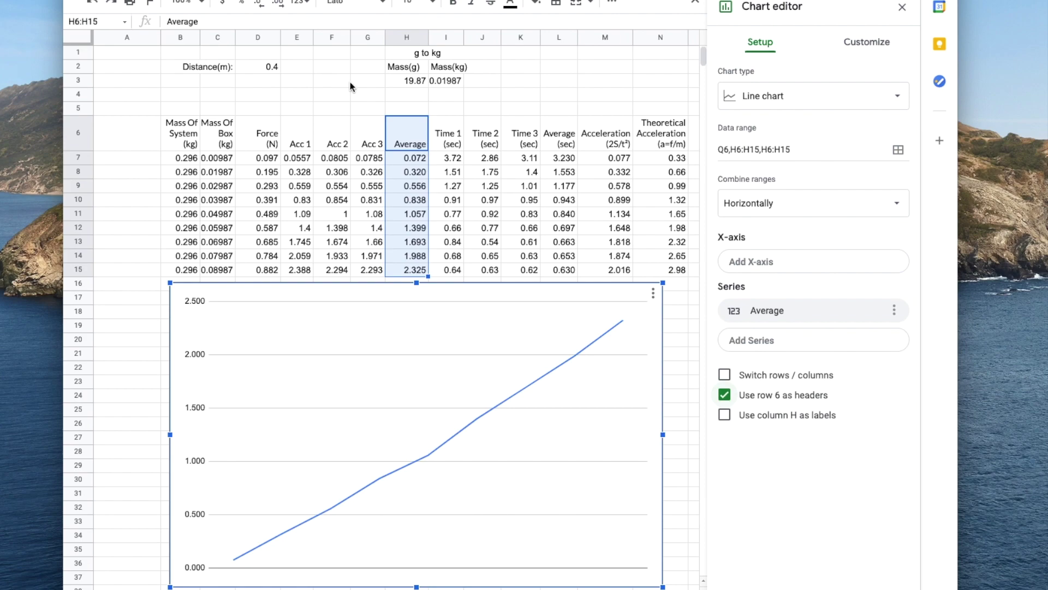
left_click(398, 146)
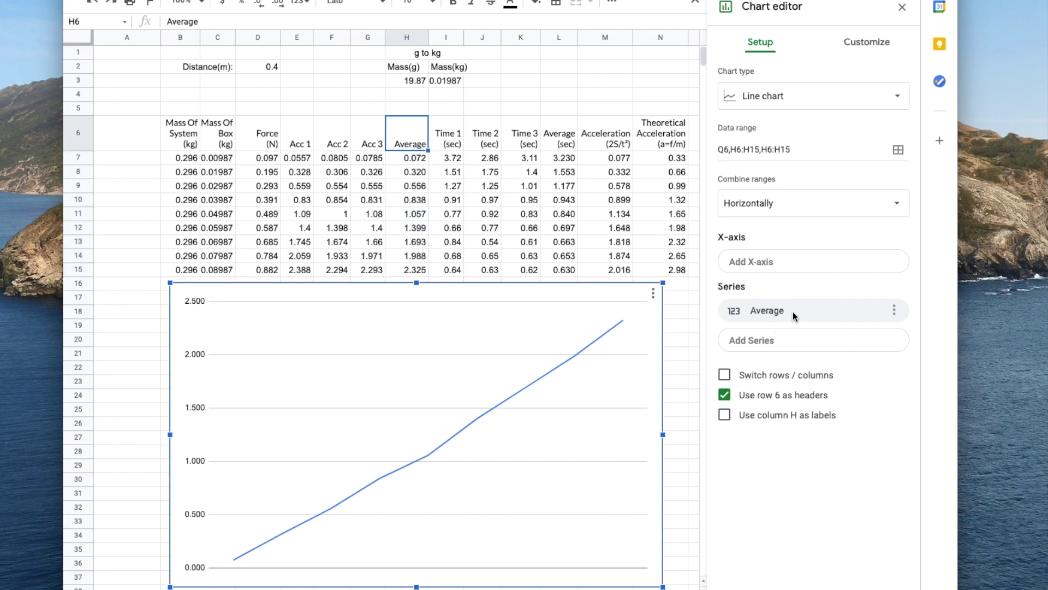
left_click(607, 132)
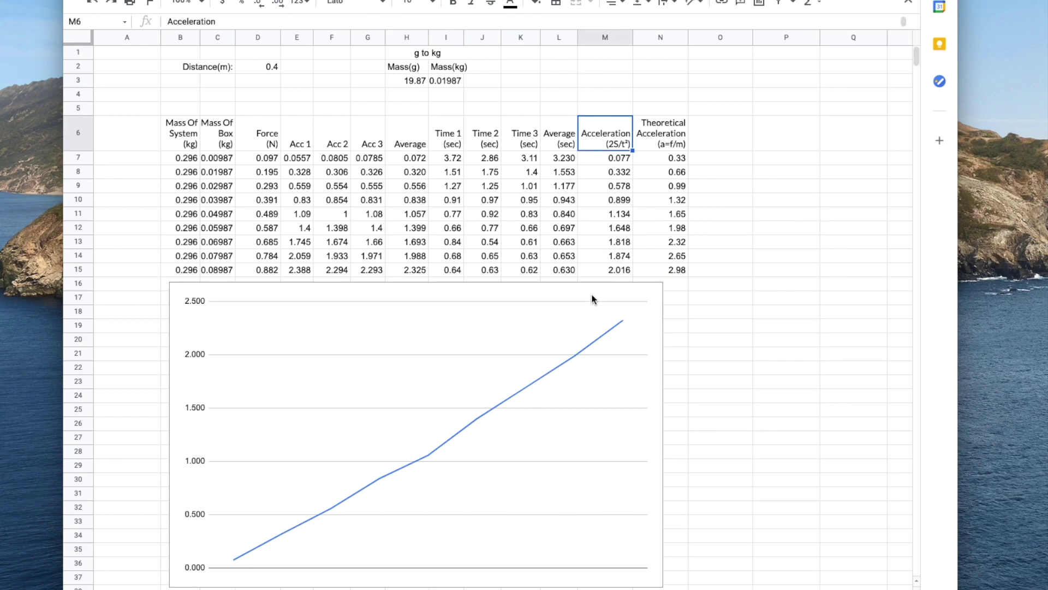
left_click(601, 37)
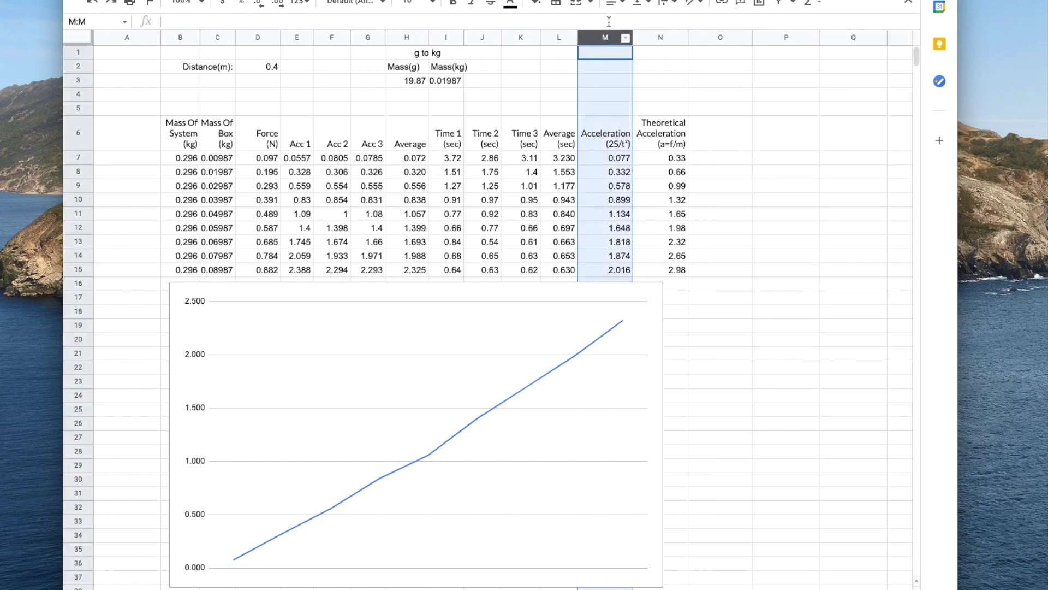
Add M6:M15 as the Acceleration (2S/t²) series in the chart editor
left_click(574, 389)
left_click(653, 293)
left_click(595, 320)
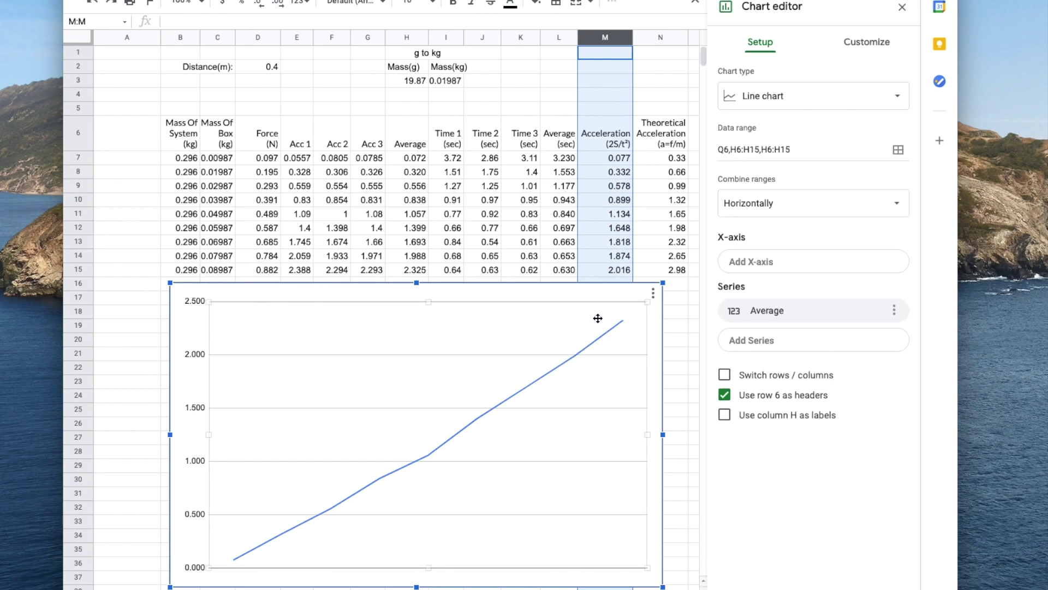
left_click(803, 341)
left_click(851, 367)
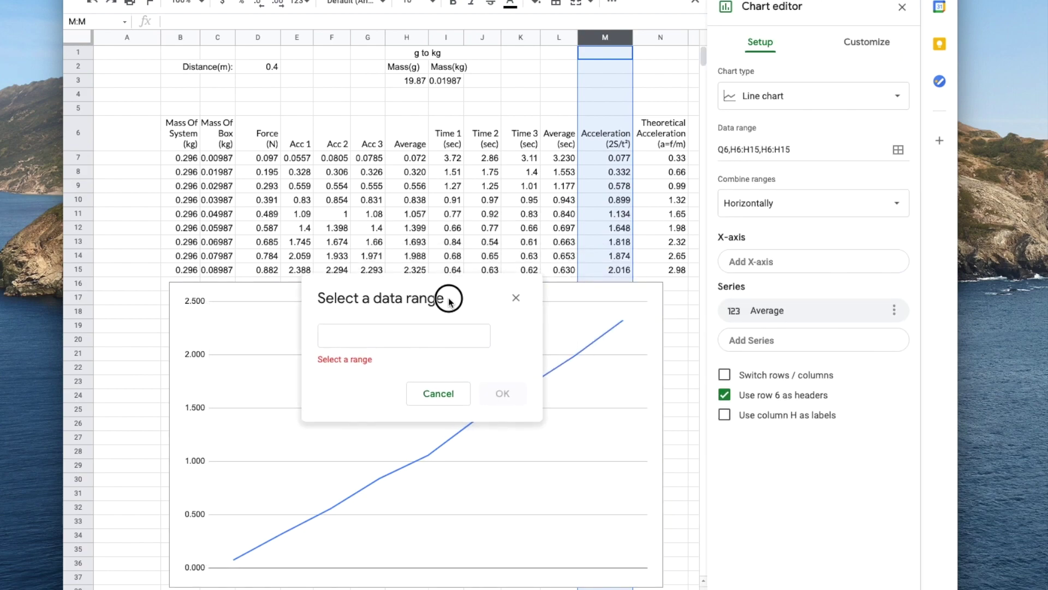
left_click_drag(444, 305, 447, 300)
left_click(605, 142)
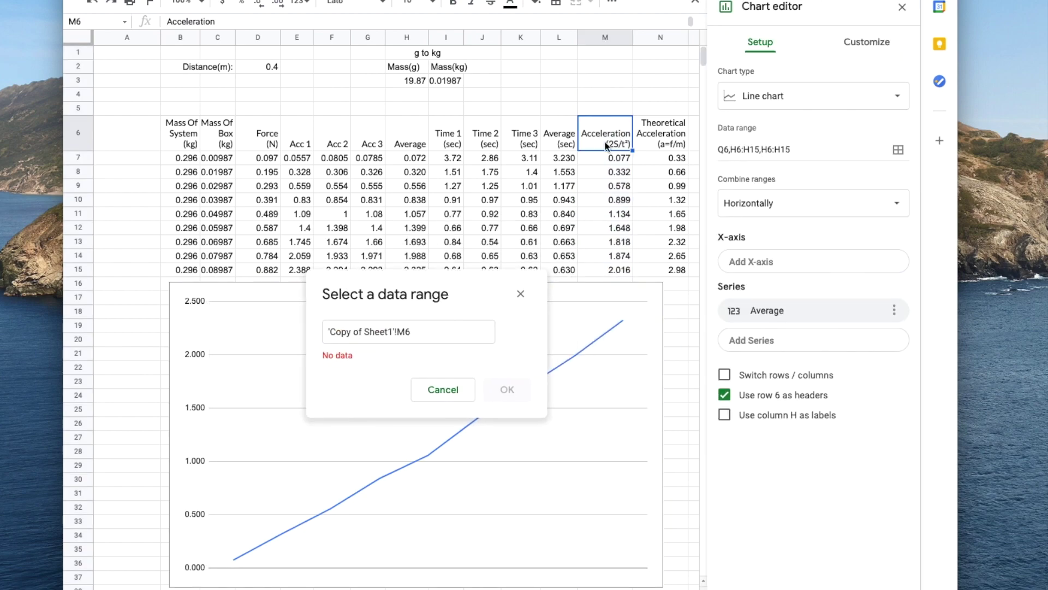
left_click(619, 267, "shift")
left_click(513, 374)
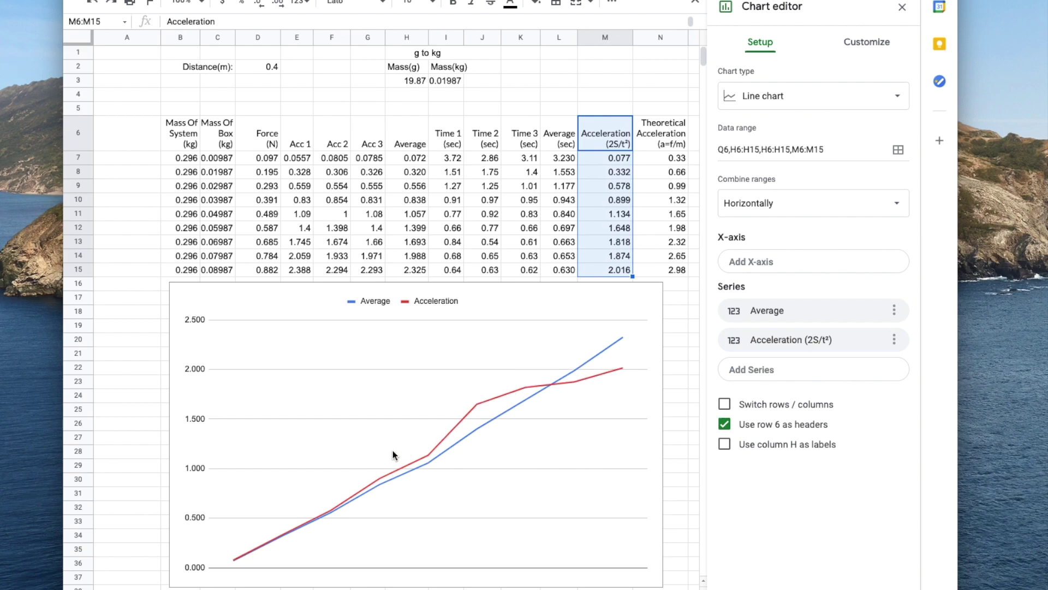
Add N6:N15 as the Theoretical Acceleration (a=f/m) series
left_click(764, 369)
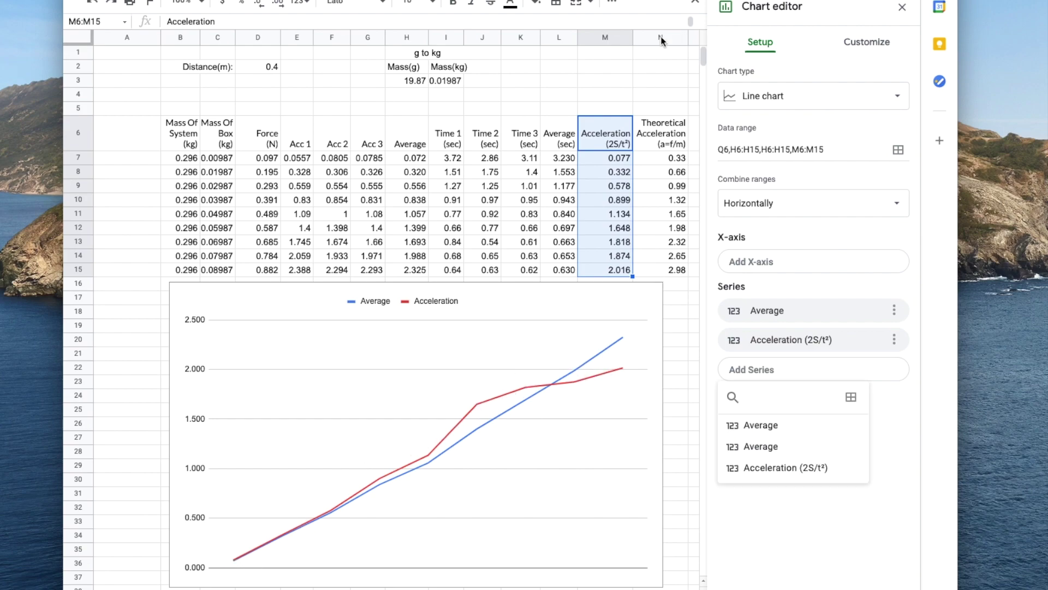
left_click(661, 38)
left_click(627, 328)
left_click(762, 370)
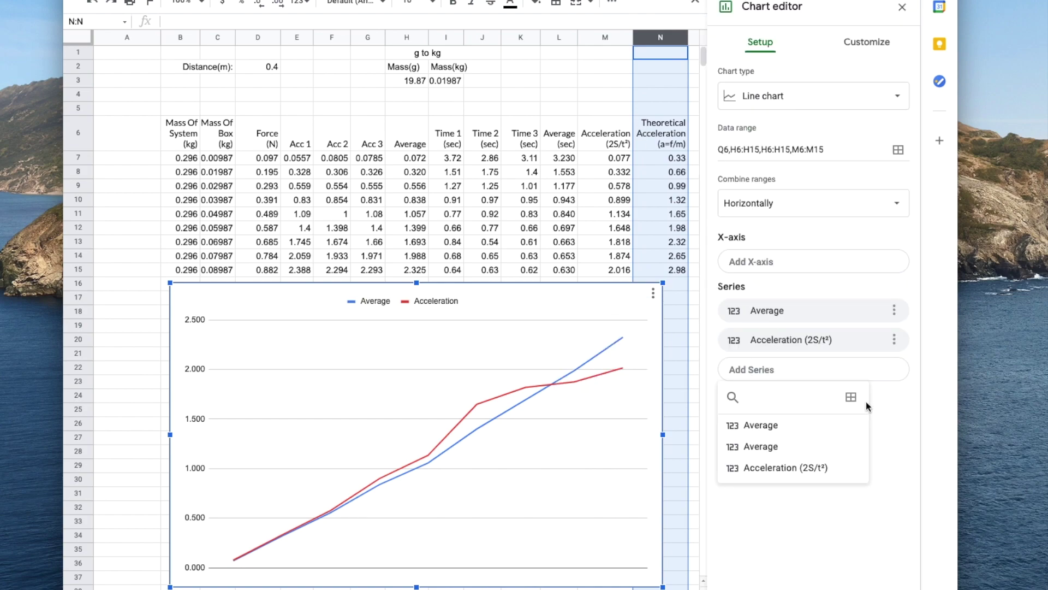
left_click(851, 397)
left_click_drag(662, 132, 661, 281)
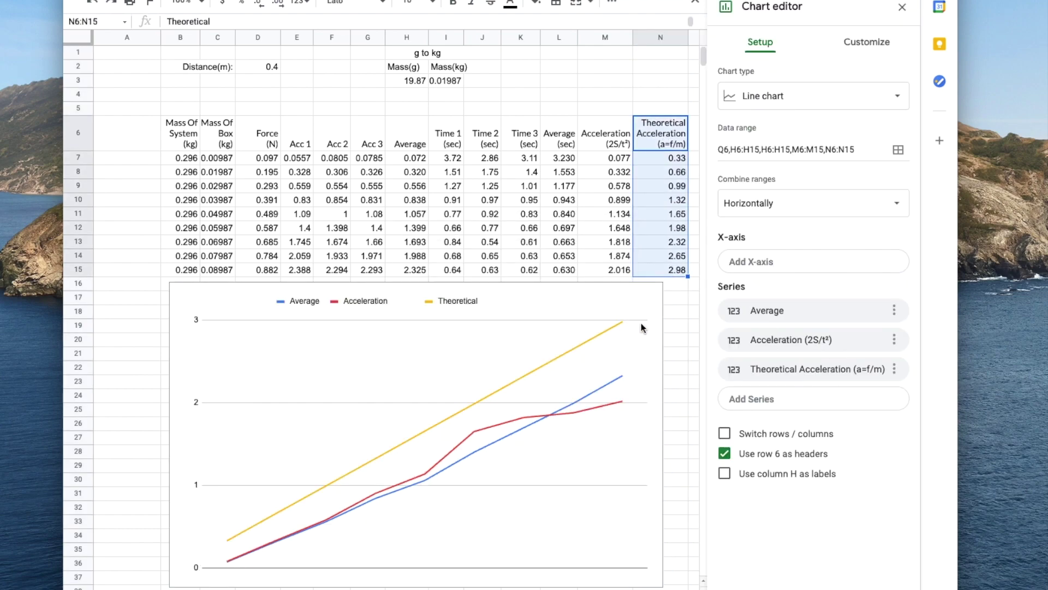
left_click(222, 297)
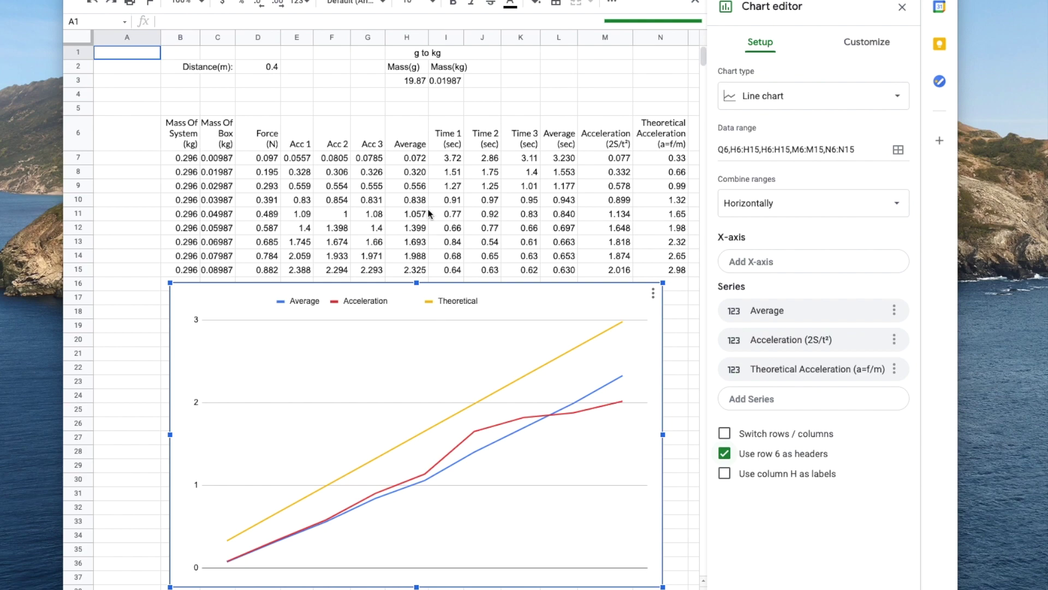
Edit the Theoretical and Acceleration legend labels, then make the chart horizontal bars
left_click(393, 139)
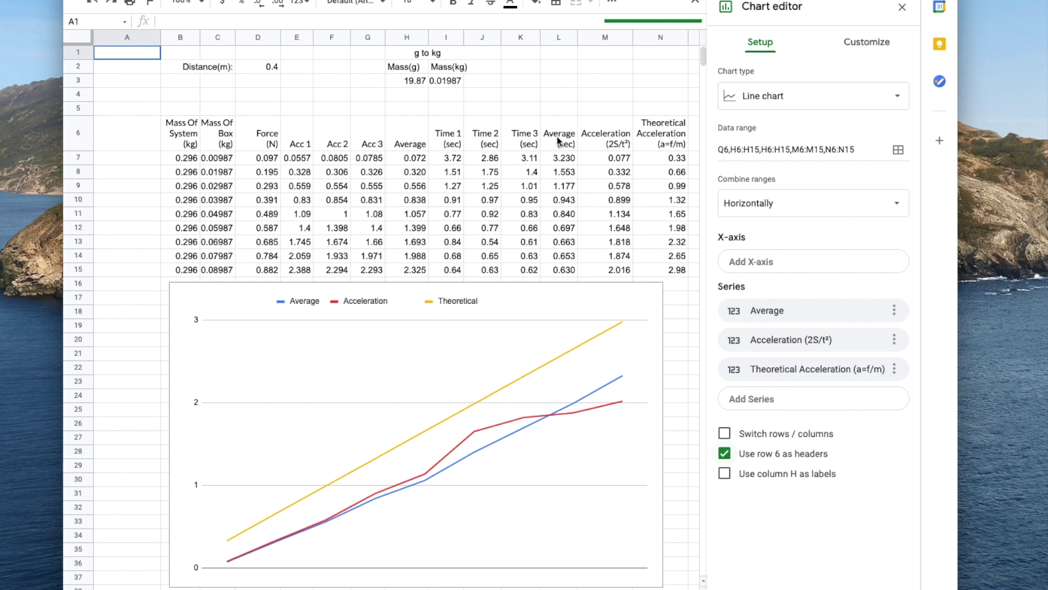
left_click(600, 138)
left_click(667, 136)
left_click(436, 297)
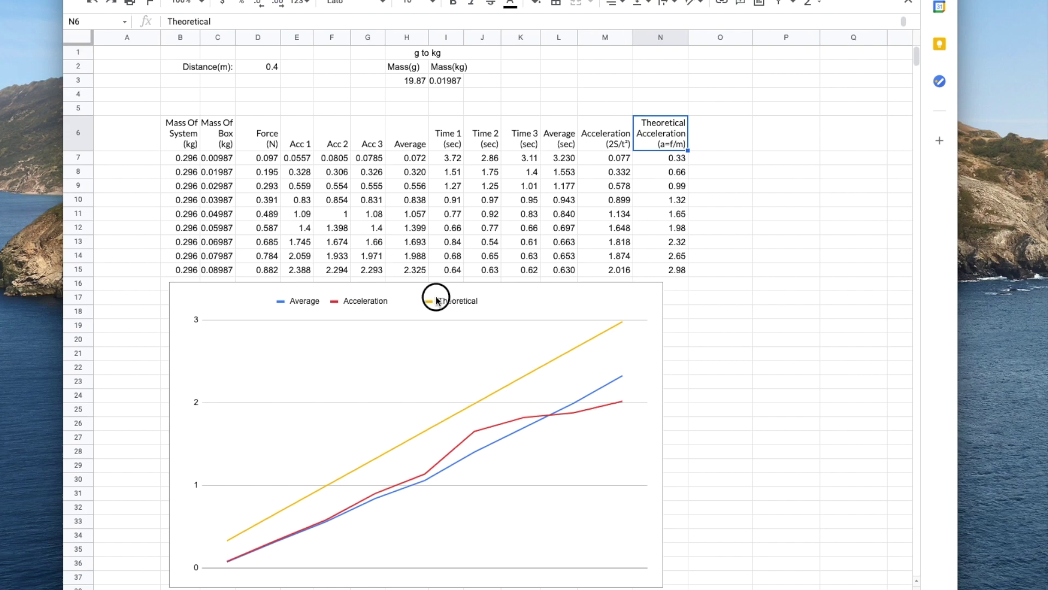
left_click(474, 300)
double_click(467, 301)
left_click(467, 300)
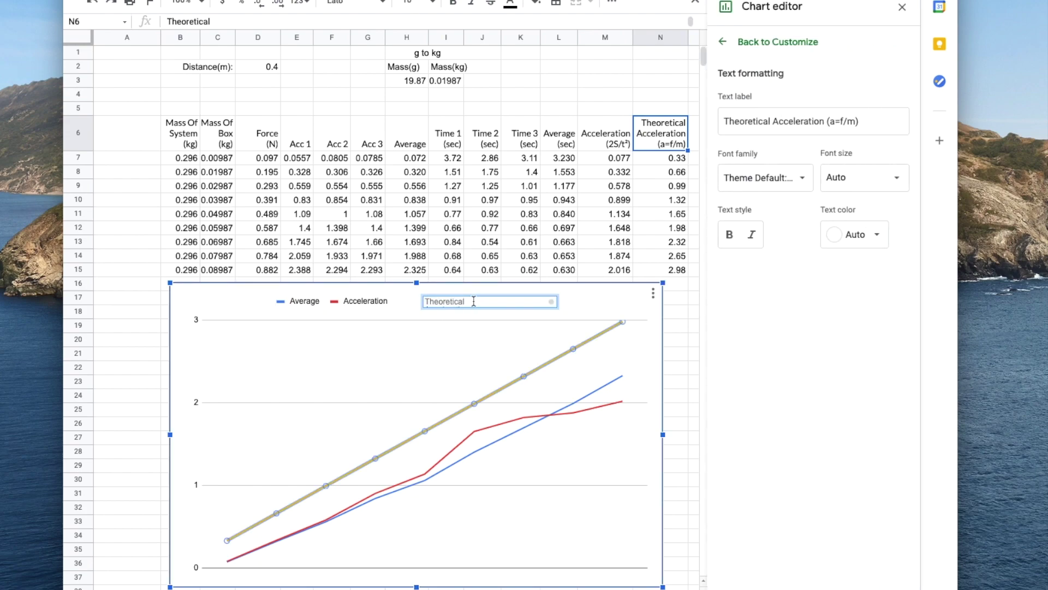
left_click(381, 302)
double_click(381, 301)
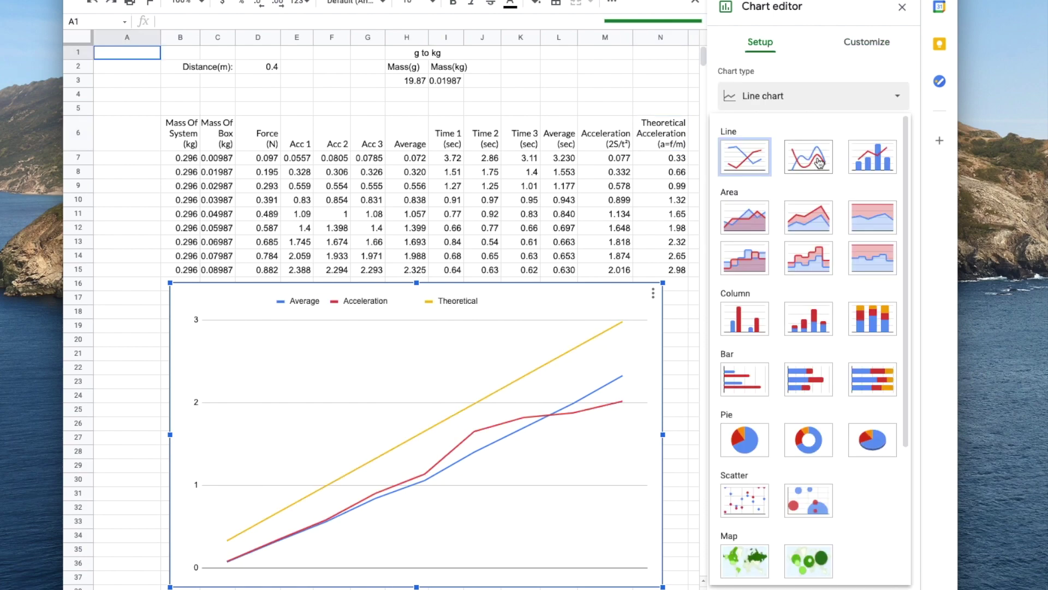
left_click(741, 383)
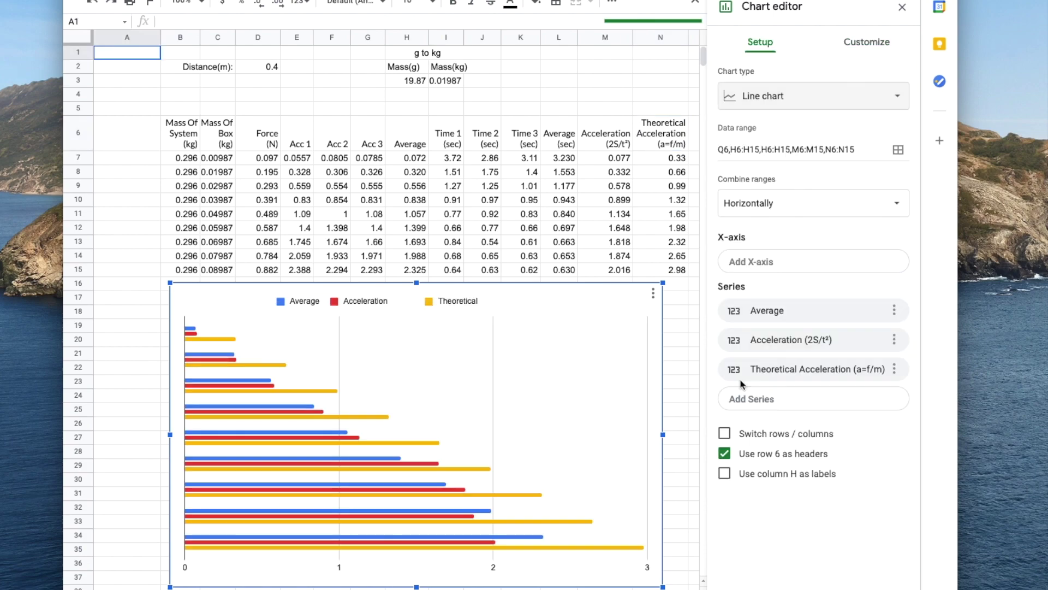
Try 100% stacked bar, column, stacked area, combo and stepped area charts, then return to Line
left_click(850, 89)
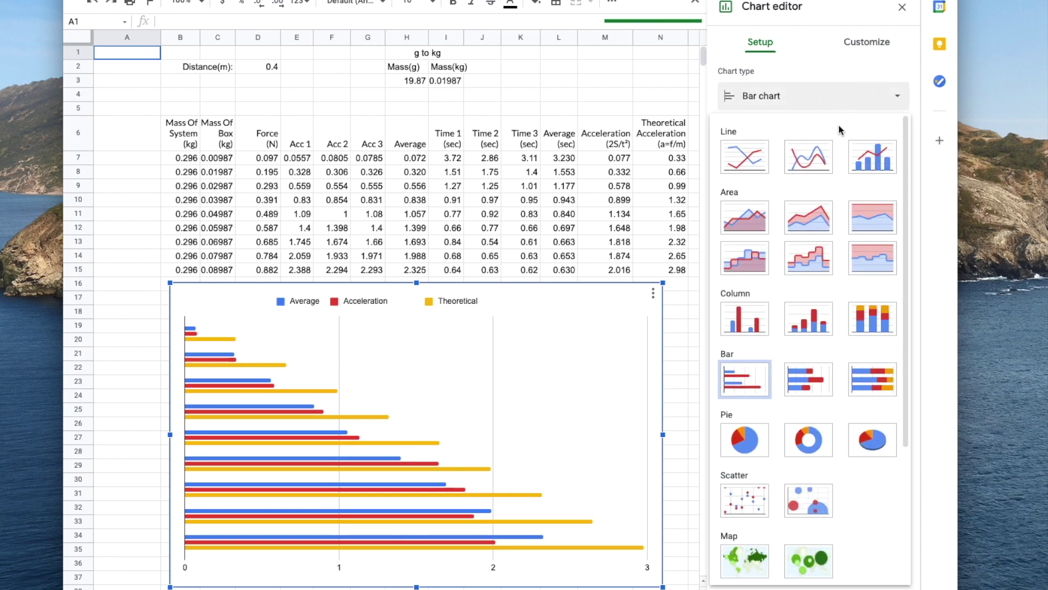
left_click(869, 381)
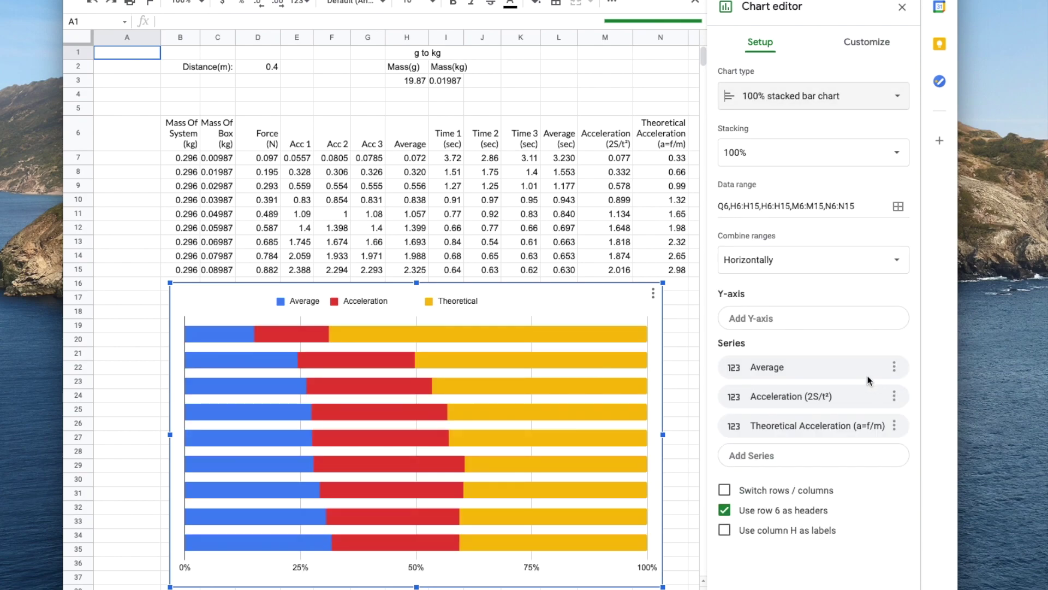
left_click(828, 90)
left_click(744, 318)
left_click(866, 89)
left_click(808, 217)
left_click(865, 89)
left_click(873, 157)
left_click(828, 92)
left_click(872, 258)
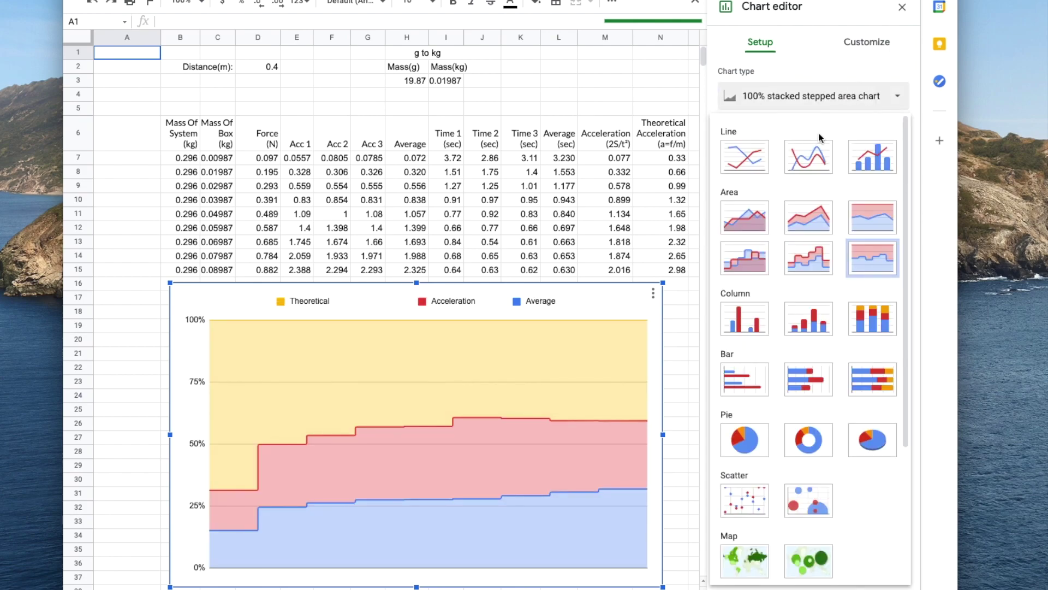
left_click(738, 164)
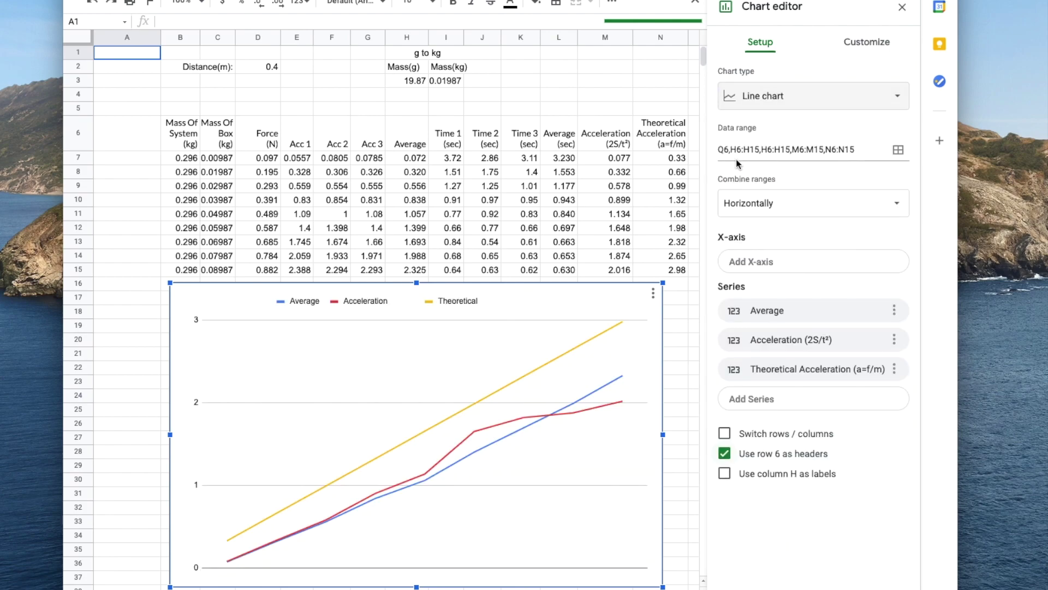
Select and deselect the plot area, then bring up the horizontal axis choices
left_click(549, 377)
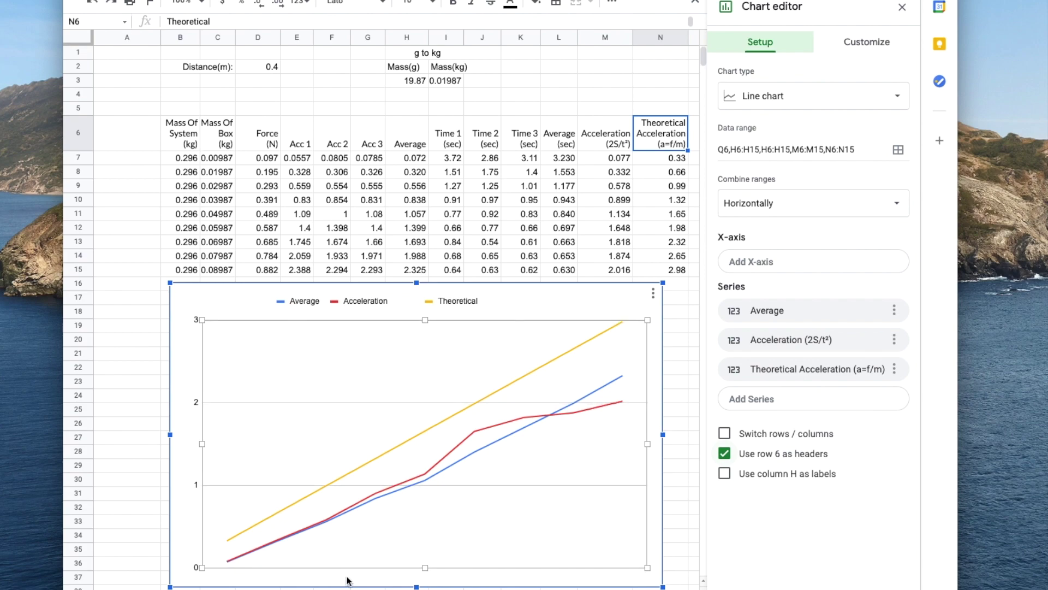
left_click(263, 580)
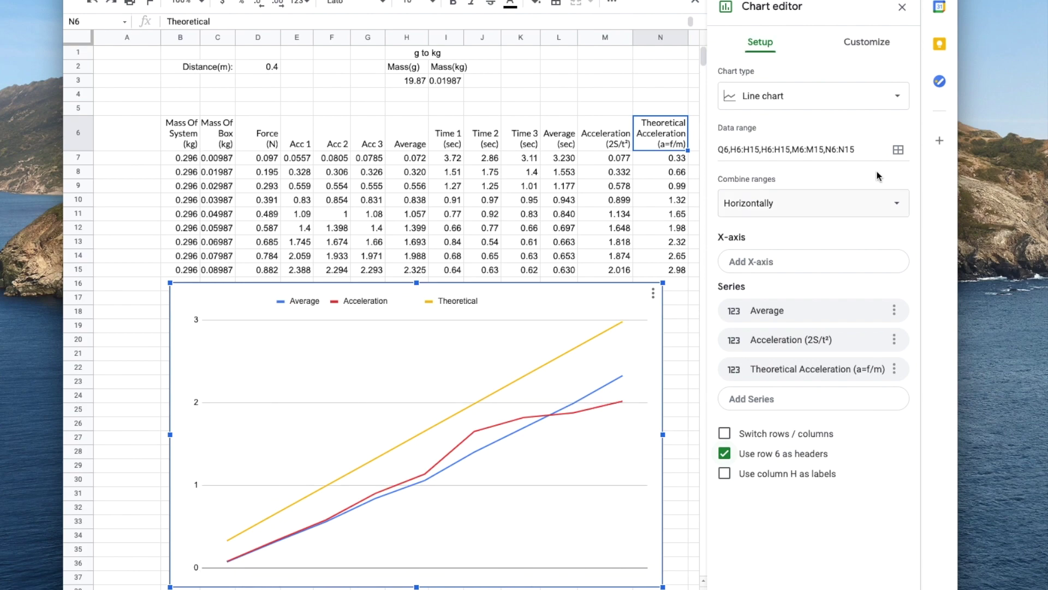
left_click(762, 263)
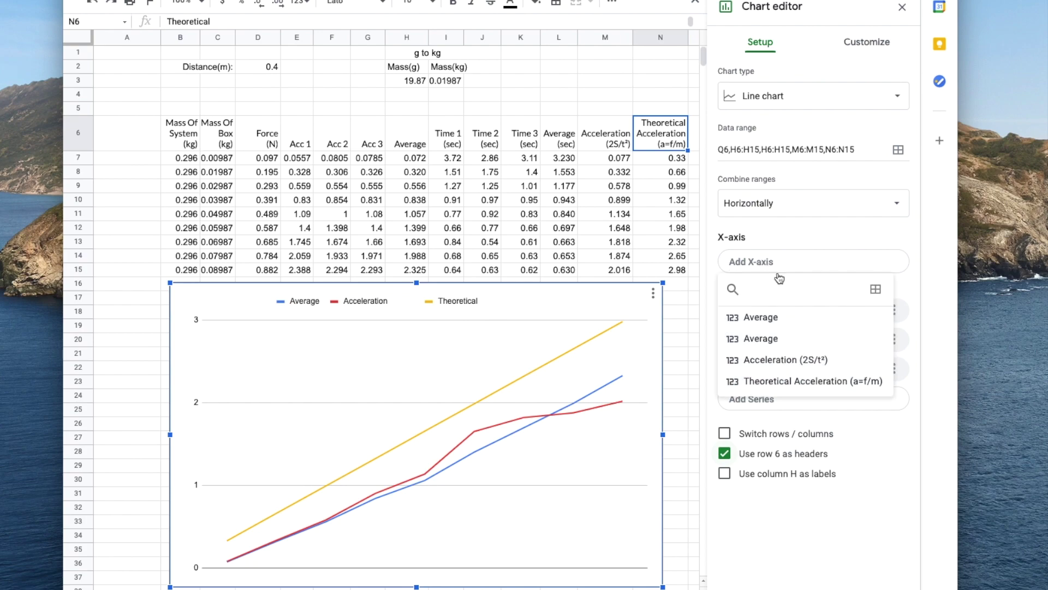
Set the Force (N) range D6:D15 as the chart's X-axis
left_click(877, 290)
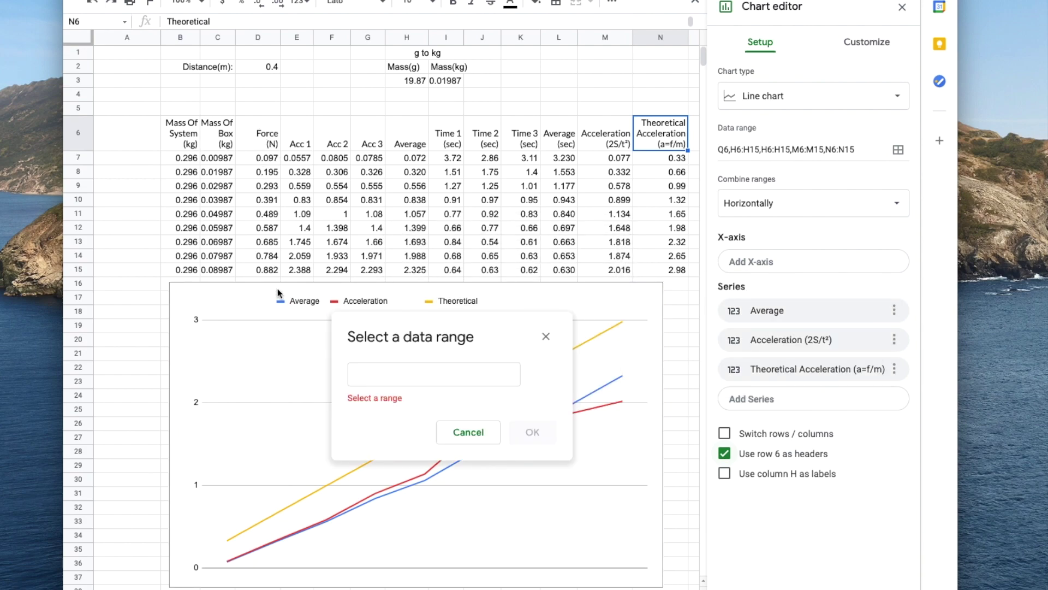
left_click(268, 143)
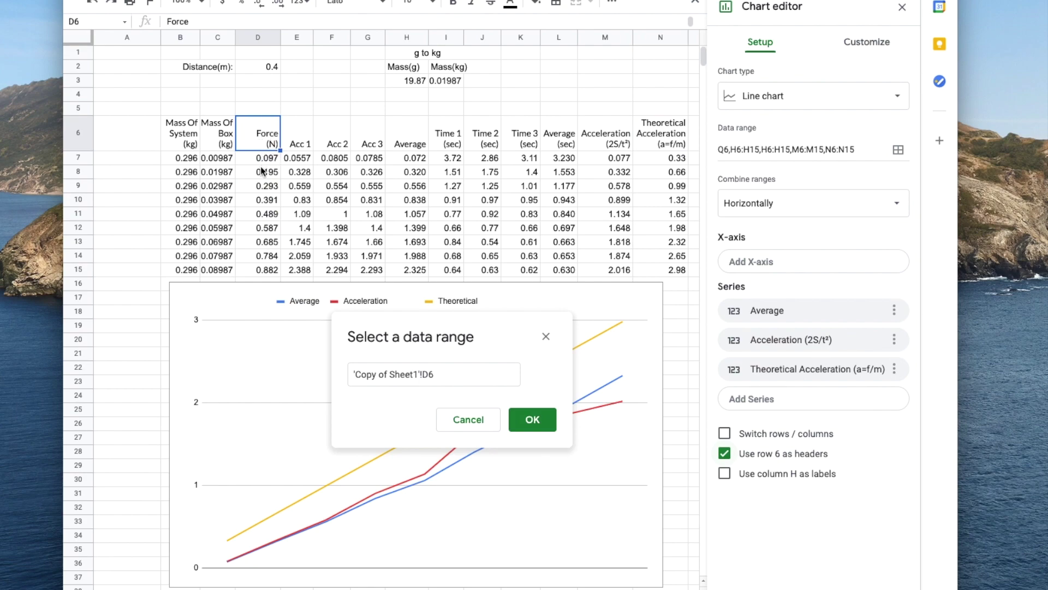
left_click(271, 270, "shift")
left_click(532, 420)
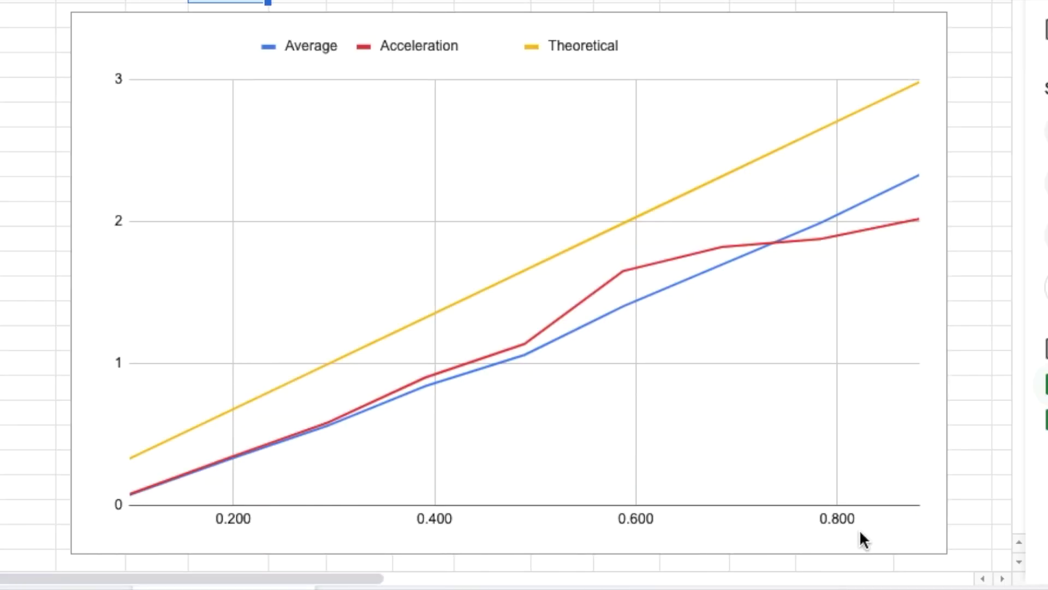
left_click(465, 378)
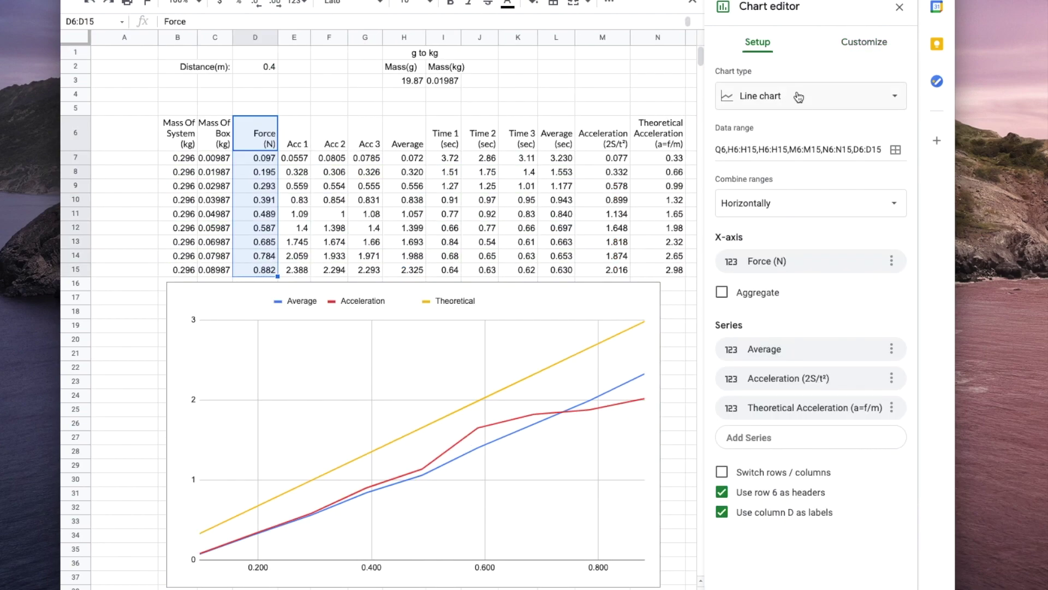
left_click(862, 43)
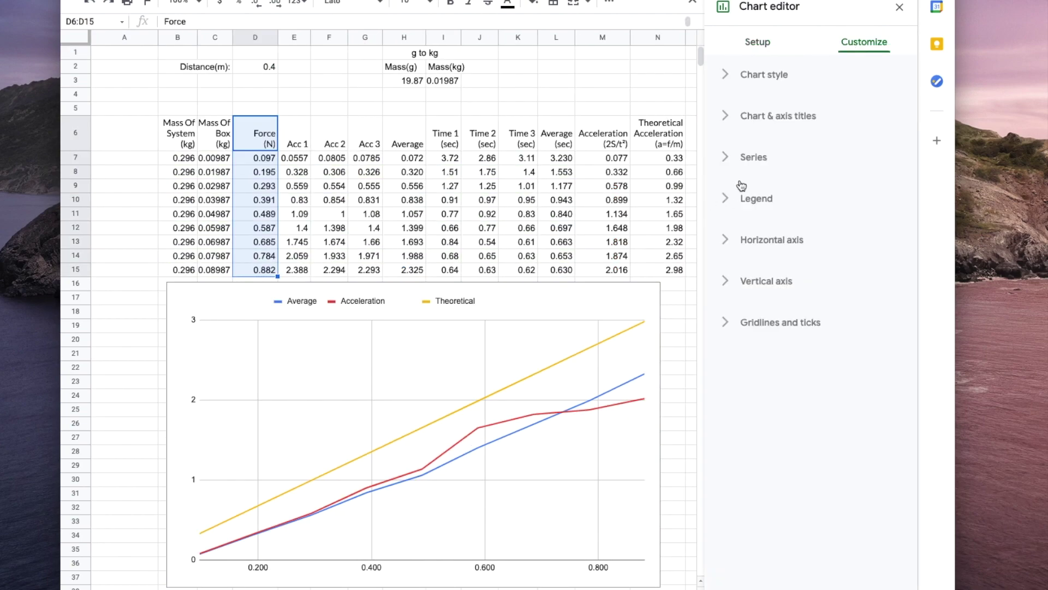
Give all series data-point markers of size 7px
left_click(745, 157)
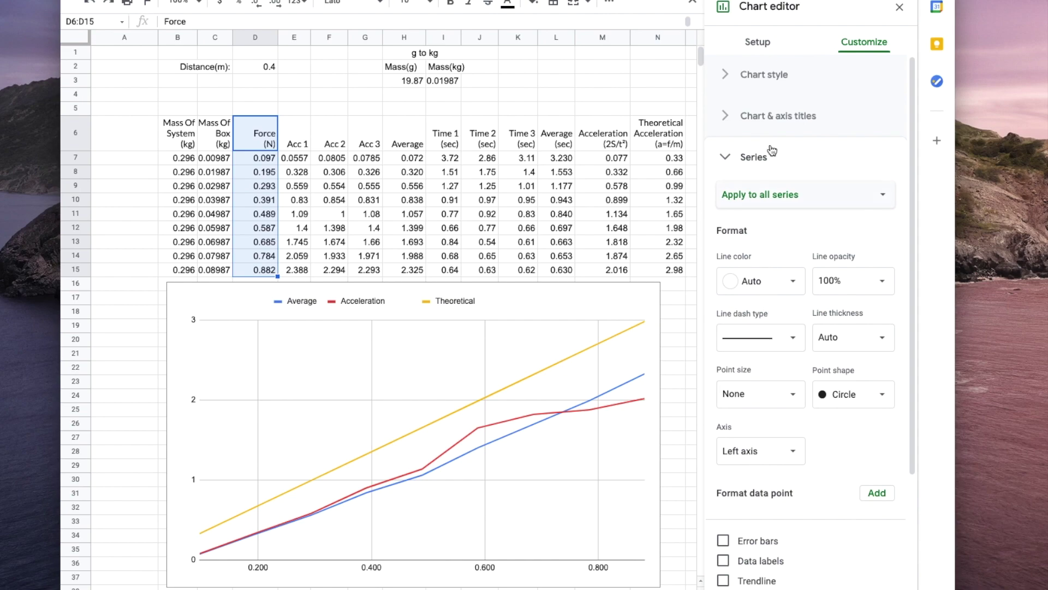
left_click(853, 394)
left_click(835, 368)
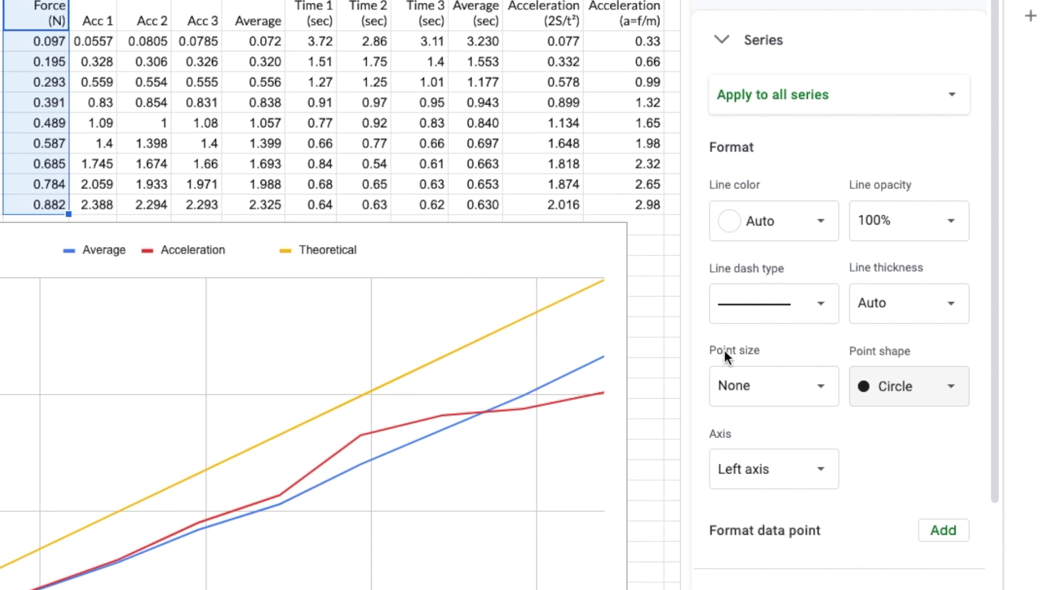
left_click(800, 387)
left_click(821, 388)
left_click(822, 389)
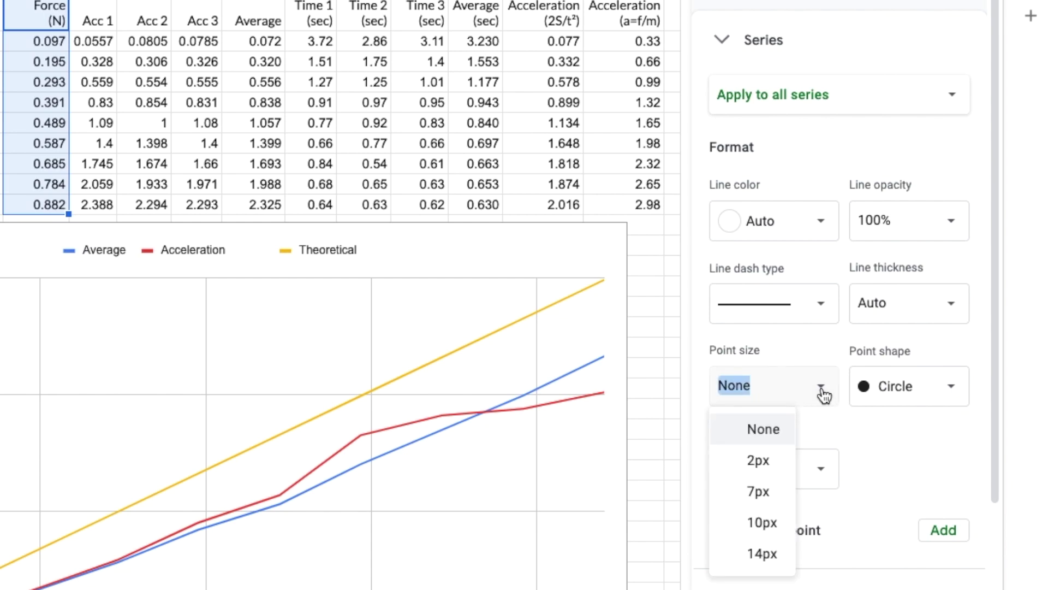
left_click(780, 491)
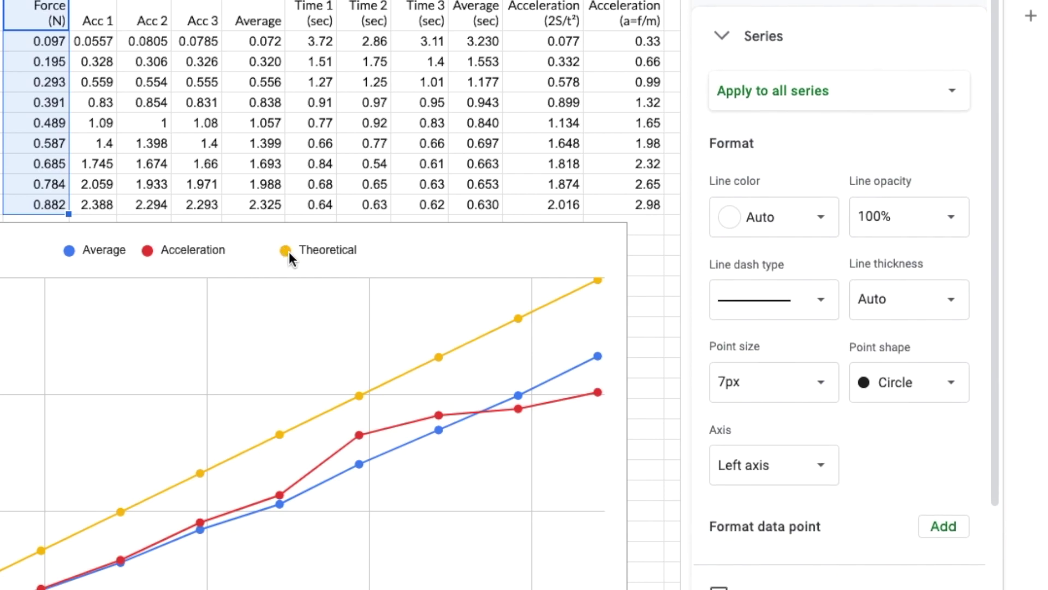
Try square, star, hexagon and pentagon marker shapes, ending with circles
left_click(906, 384)
left_click(866, 375)
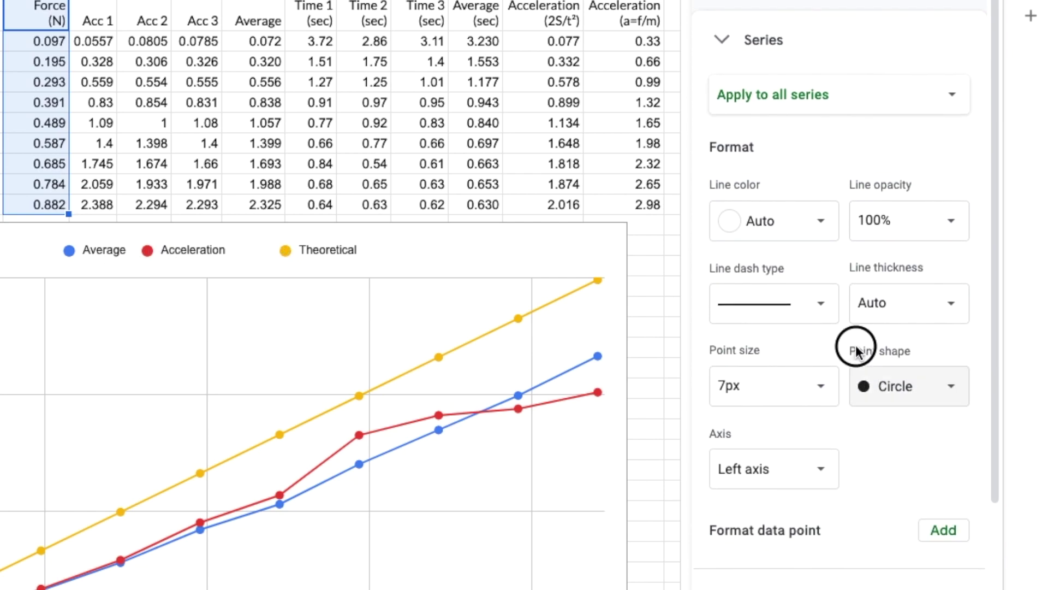
left_click(954, 388)
left_click(928, 386)
left_click(929, 389)
left_click(923, 441)
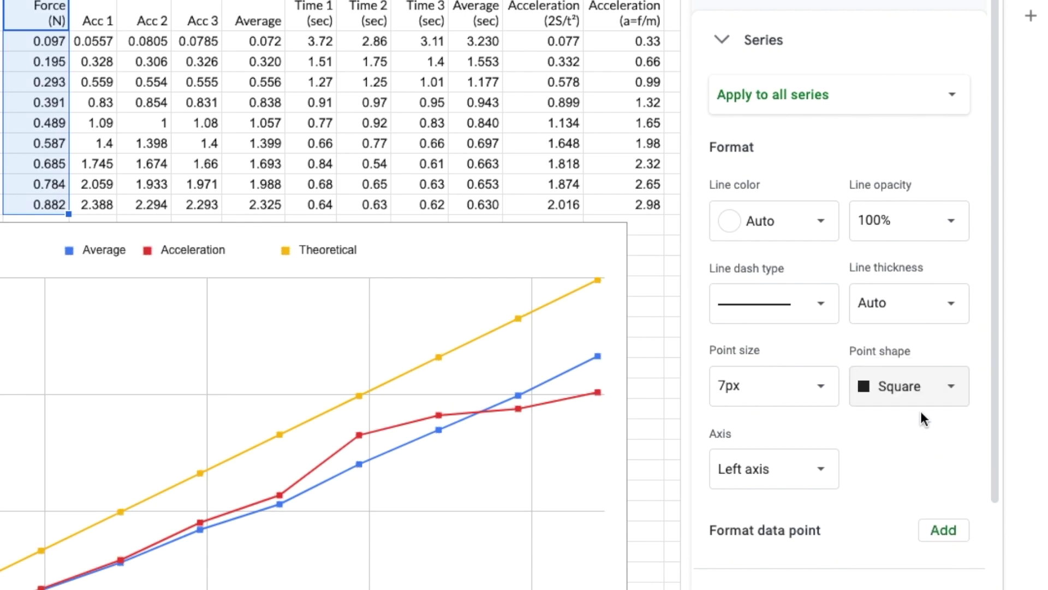
left_click(921, 402)
left_click(924, 447)
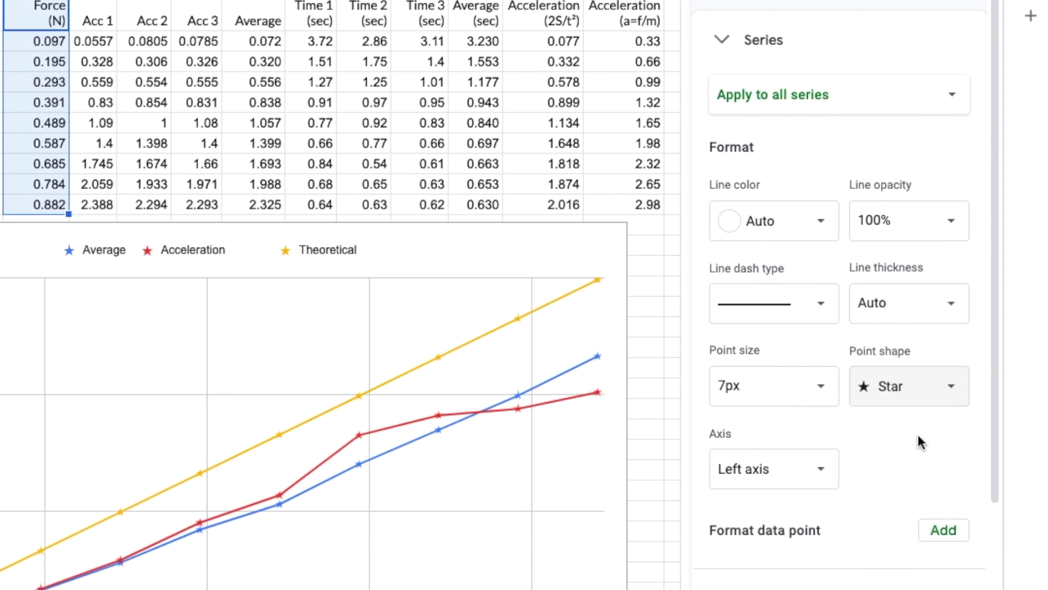
left_click(916, 395)
left_click(892, 484)
left_click(896, 387)
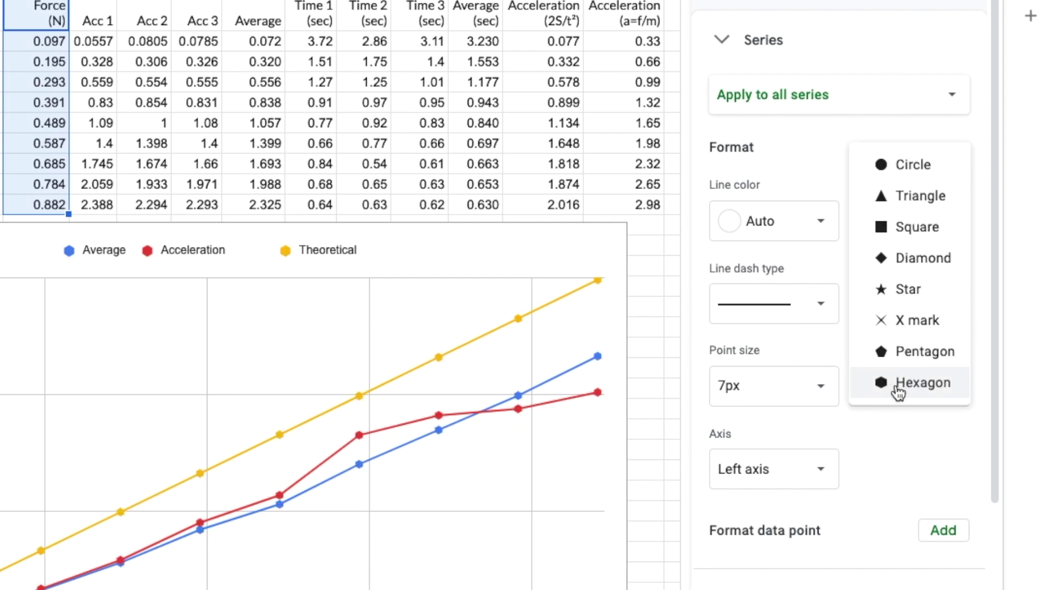
left_click(906, 351)
left_click(910, 401)
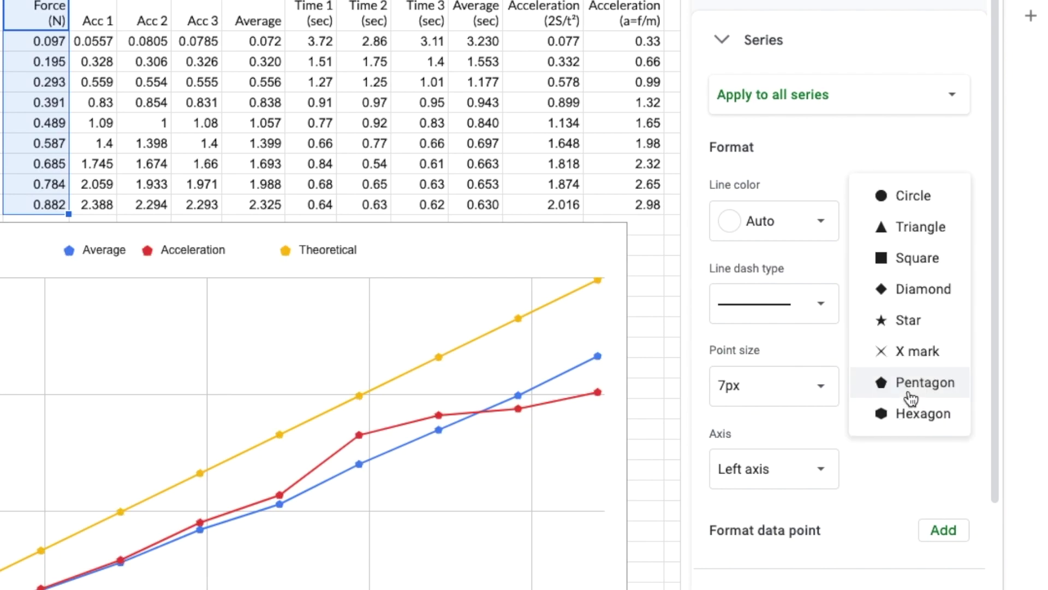
left_click(913, 196)
Try dash-dot and long dash-dot lines, then keep all series solid
left_click(792, 305)
left_click(791, 309)
left_click(819, 302)
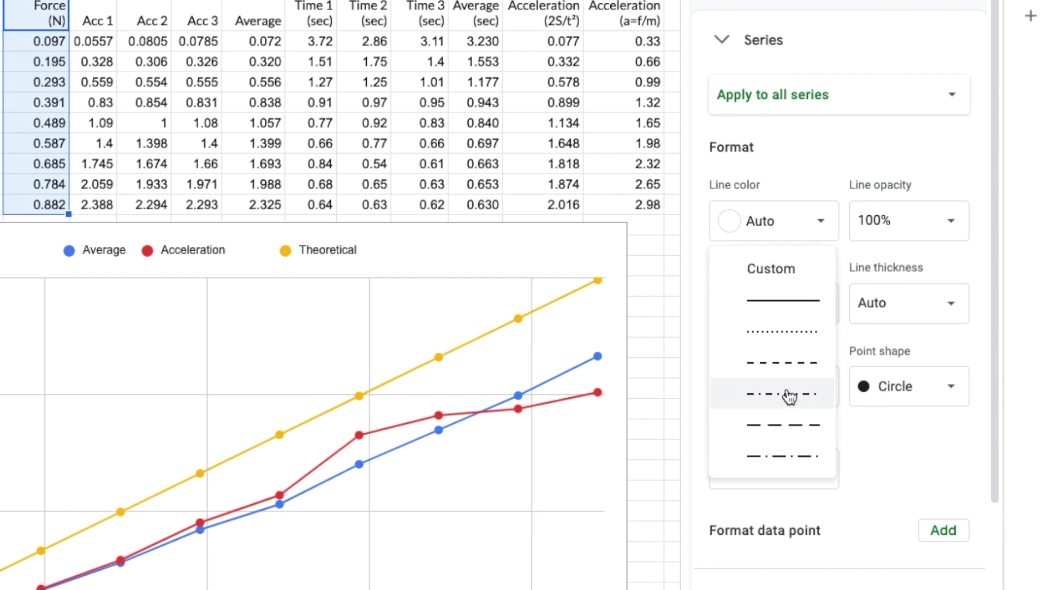
left_click(790, 396)
left_click(794, 303)
left_click(797, 377)
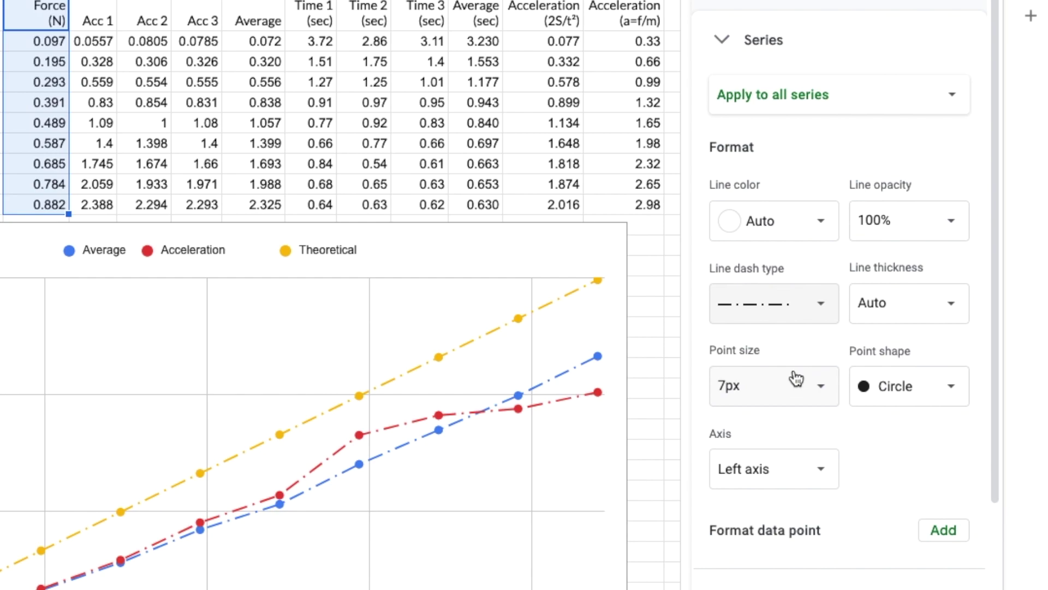
left_click(780, 311)
left_click(772, 153)
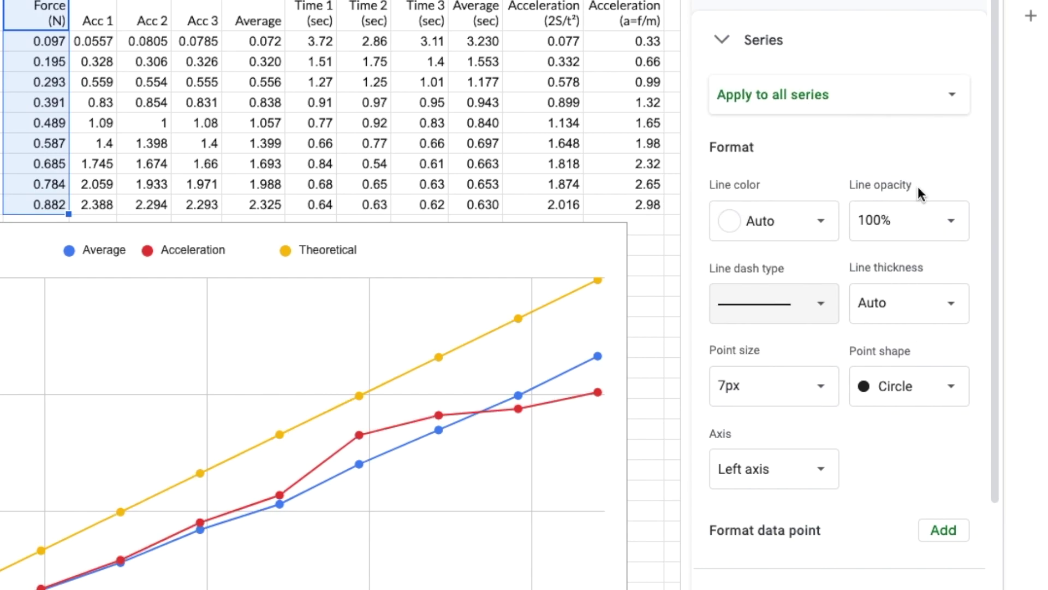
left_click(798, 97)
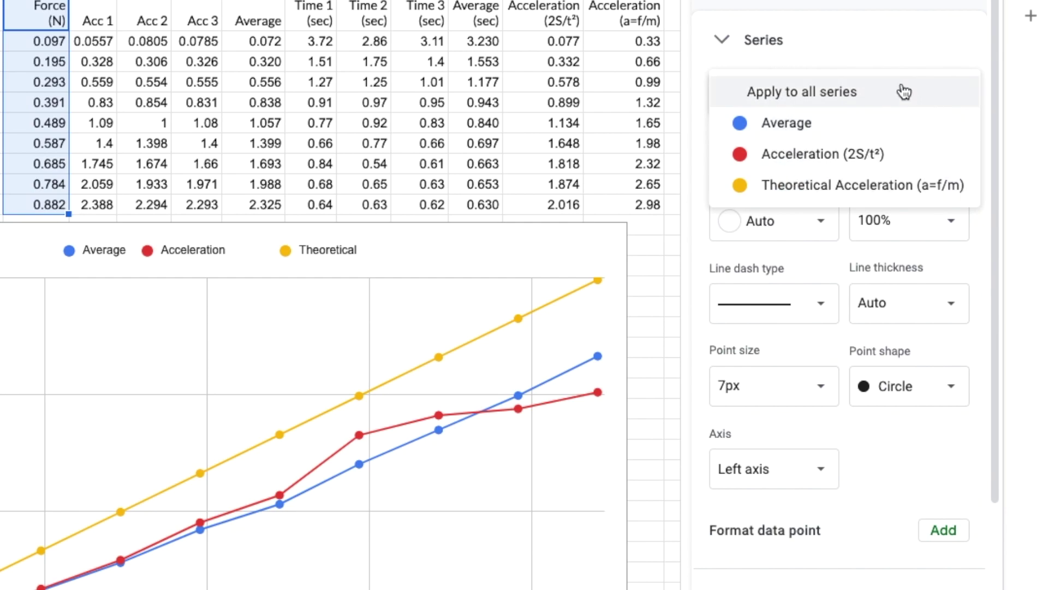
left_click(817, 92)
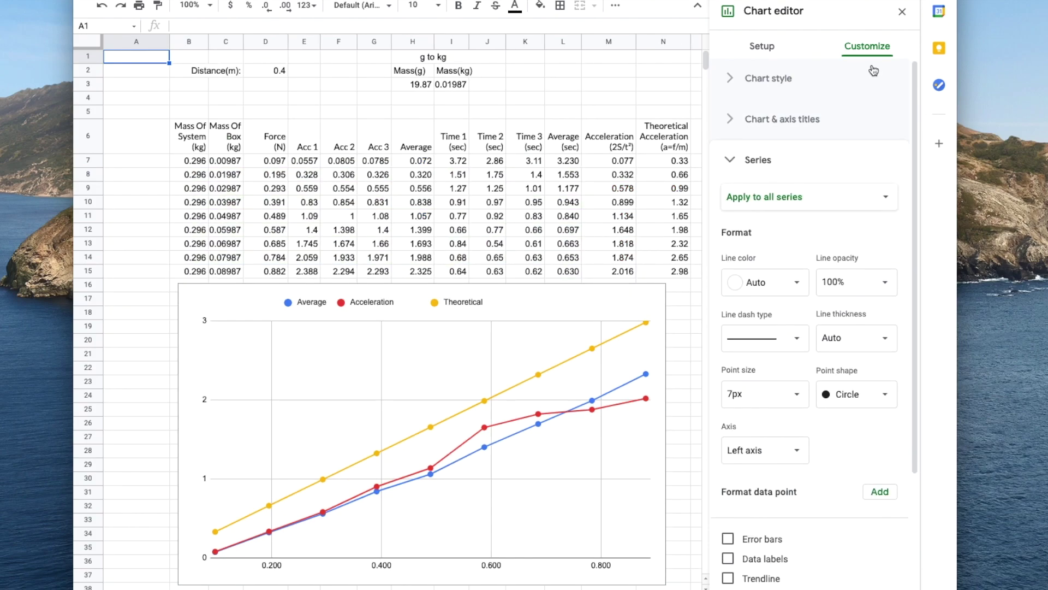
Under Chart & axis titles, enter the chart title 'How Does Force Affect Acceleration'
left_click(741, 161)
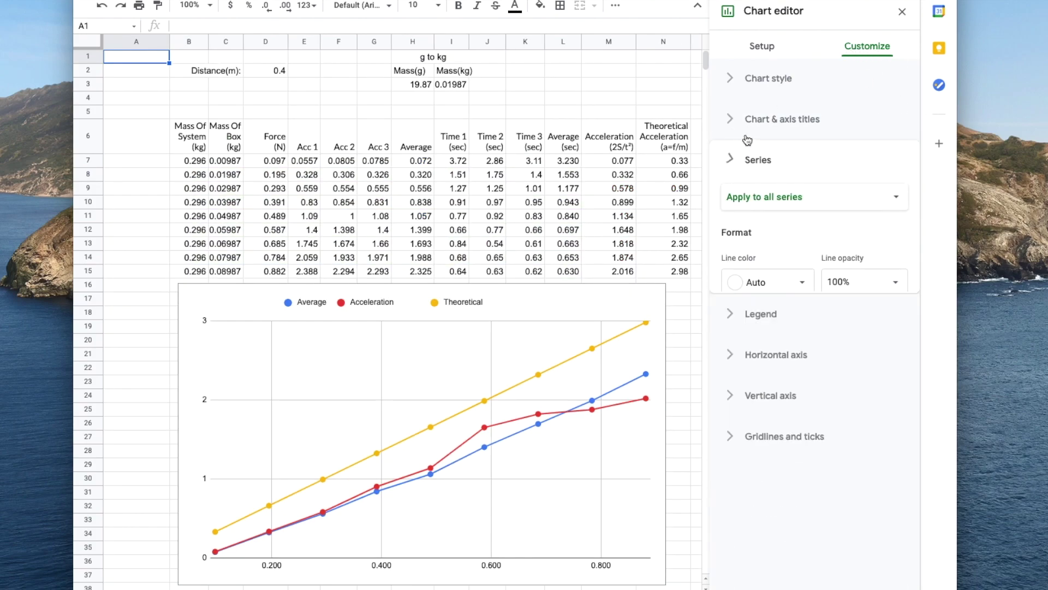
left_click(785, 125)
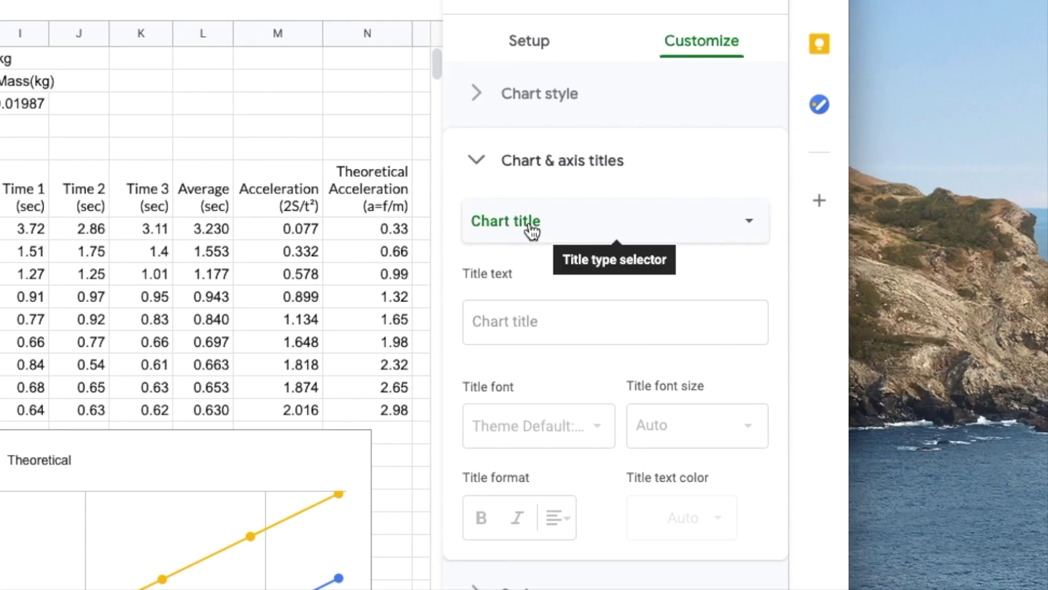
left_click(764, 160)
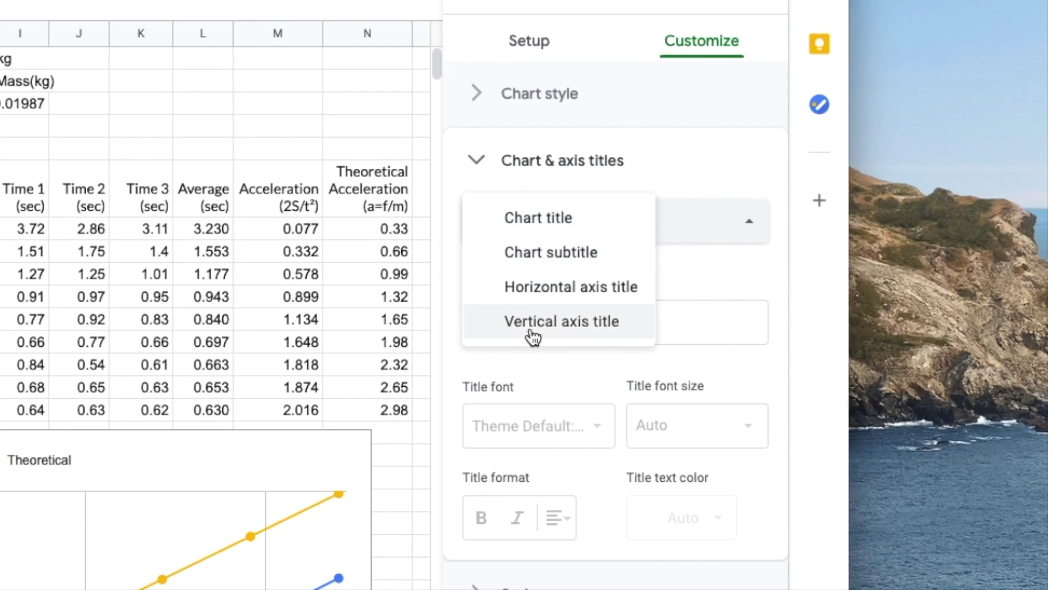
left_click(545, 221)
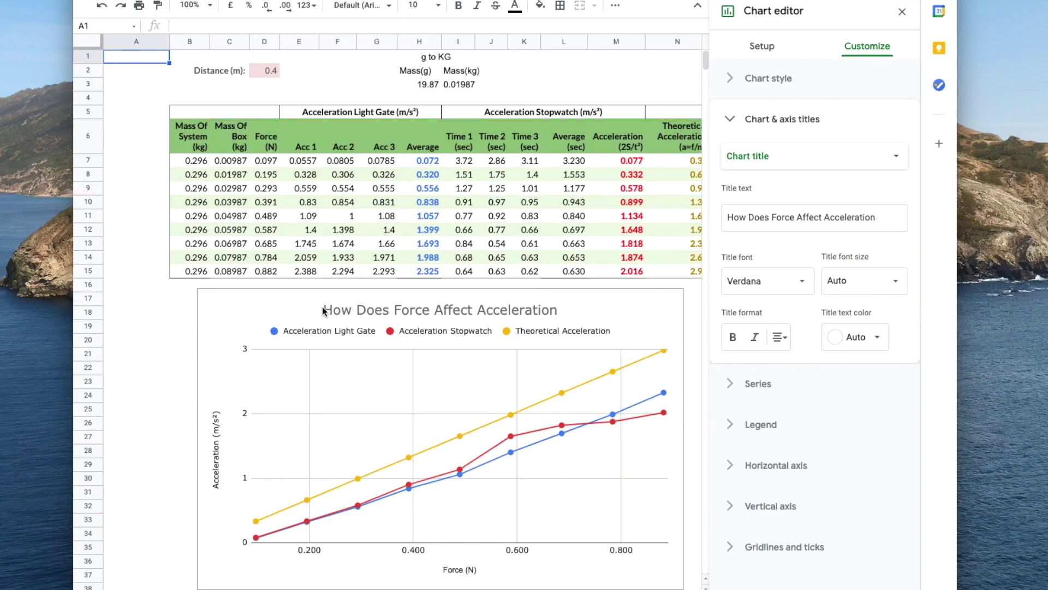
left_click(342, 309)
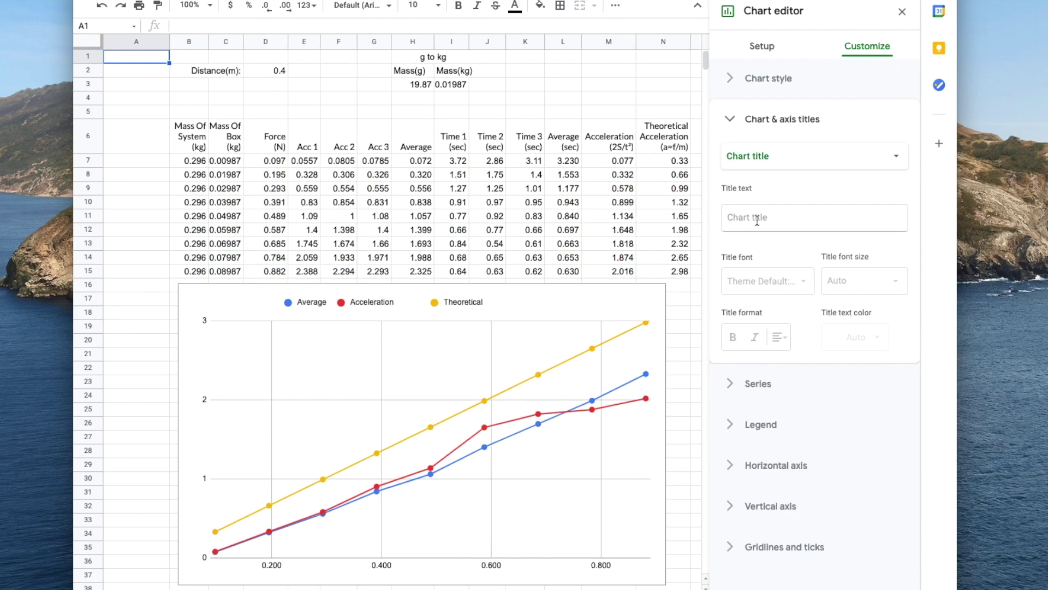
left_click(756, 220)
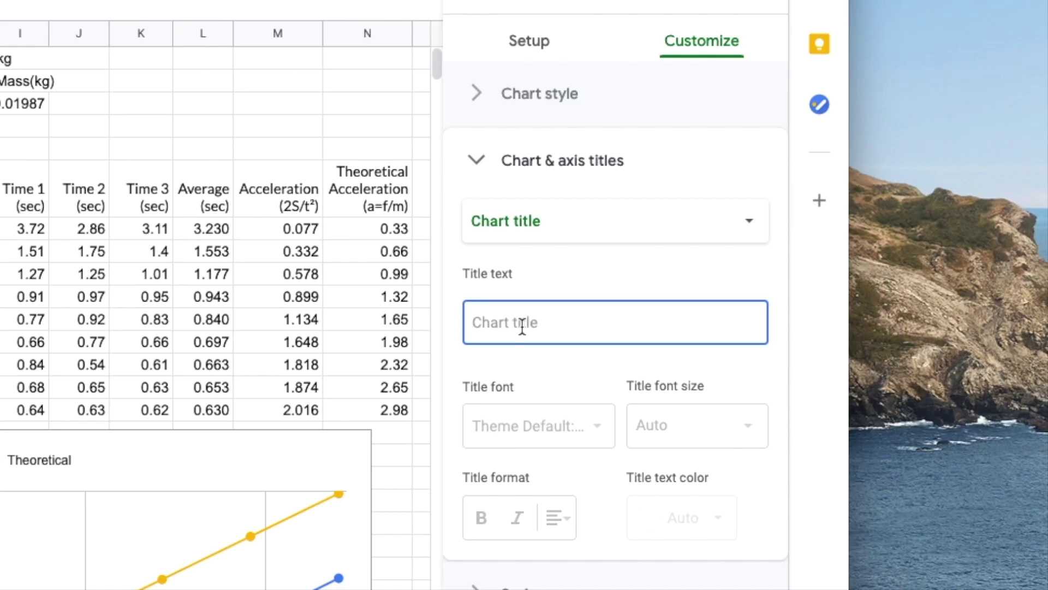
type("Howow")
key("BackSpace")
key("BackSpace")
type("Does Force Affect Acceleratio")
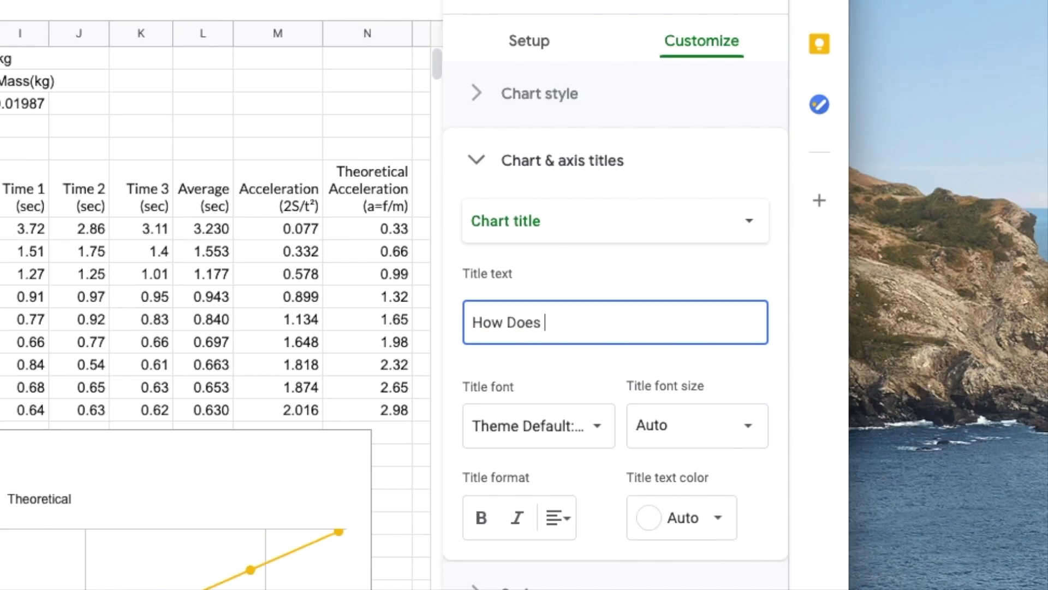
type("n")
left_click(399, 307)
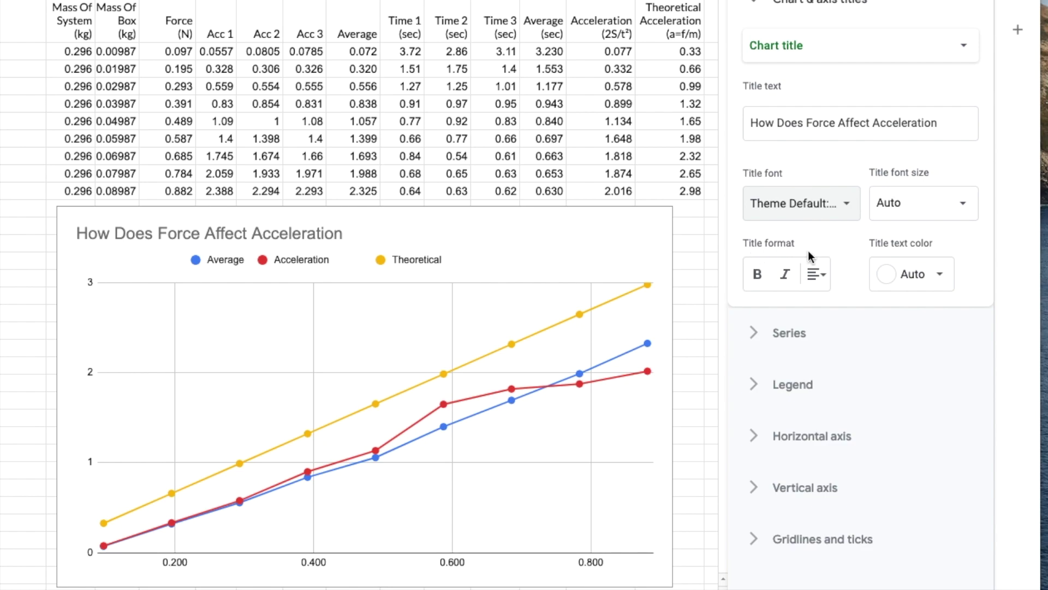
Leave the chart title's font size and colour on automatic
left_click(790, 207)
left_click(788, 198)
left_click(849, 204)
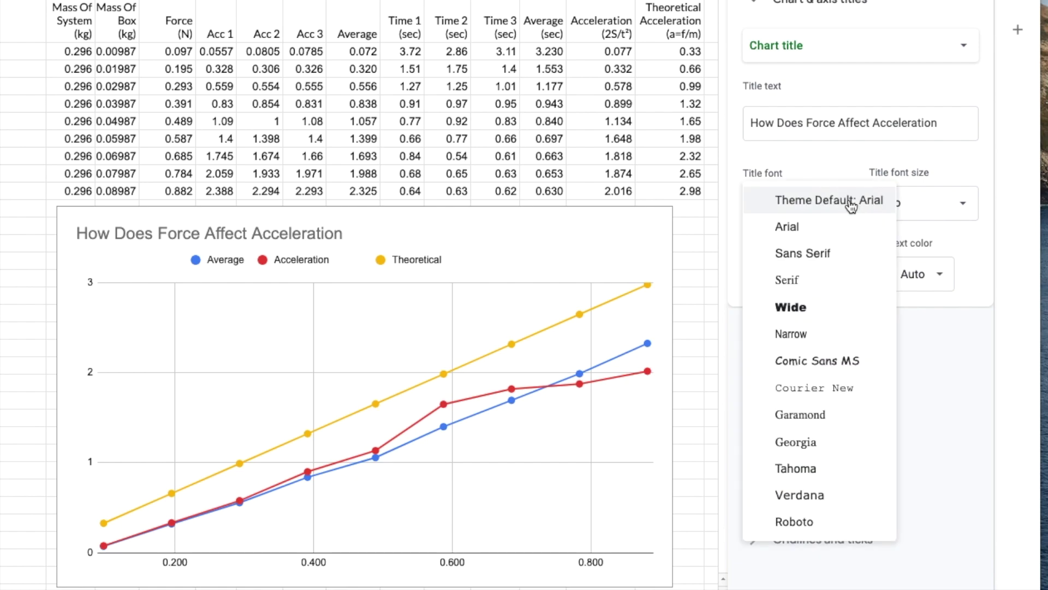
left_click(923, 200)
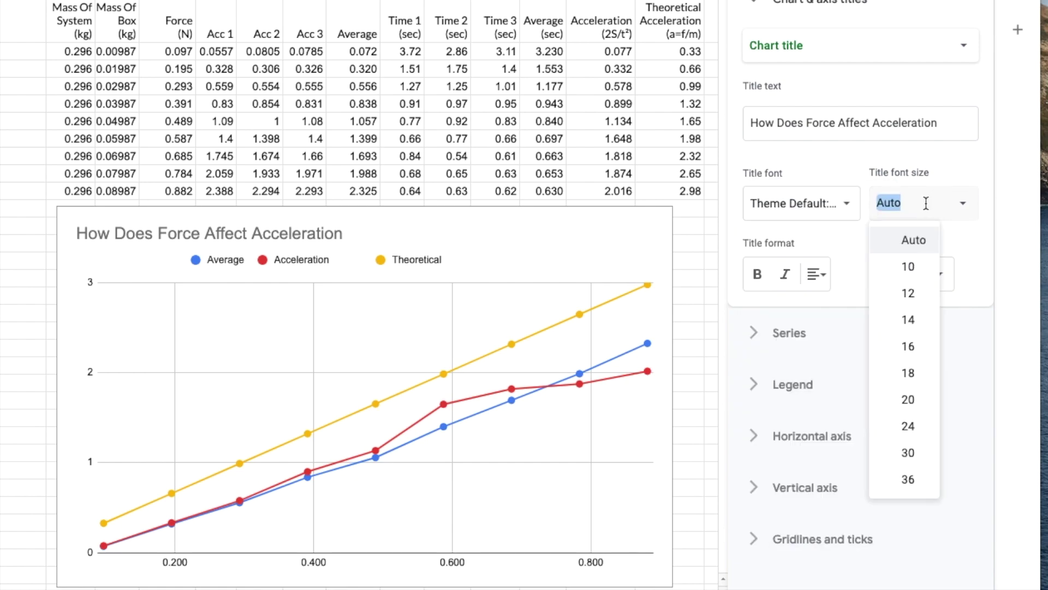
left_click(852, 276)
left_click(916, 274)
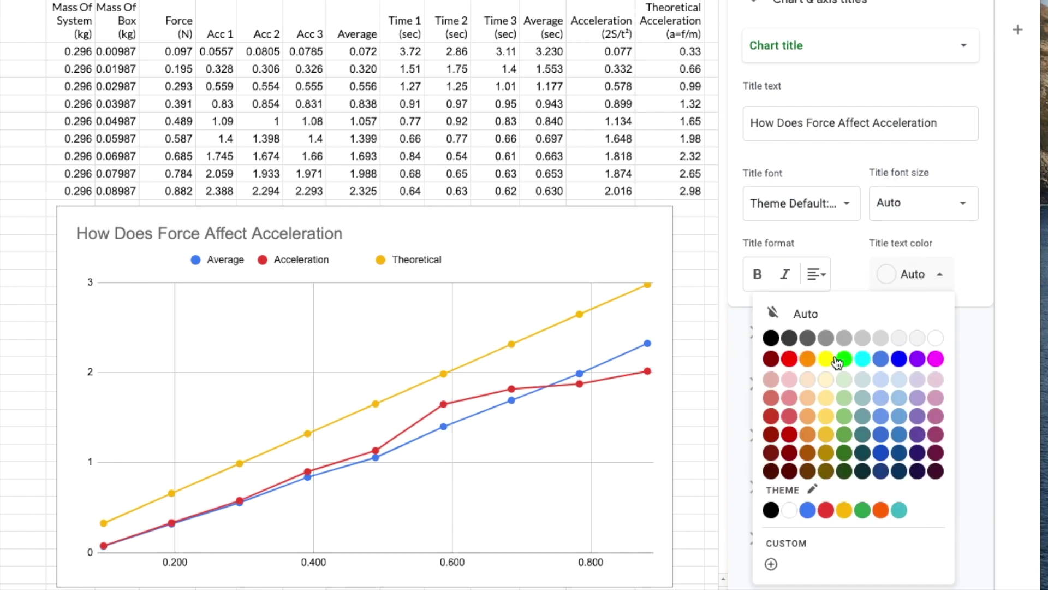
left_click(934, 276)
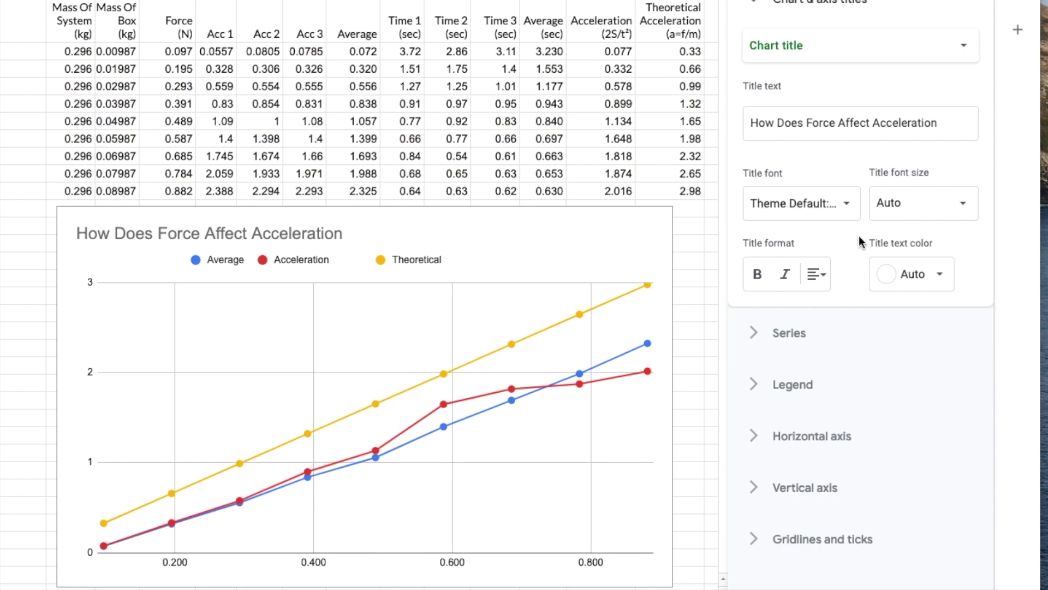
Set the chart title font to Verdana and centre the title
left_click(831, 208)
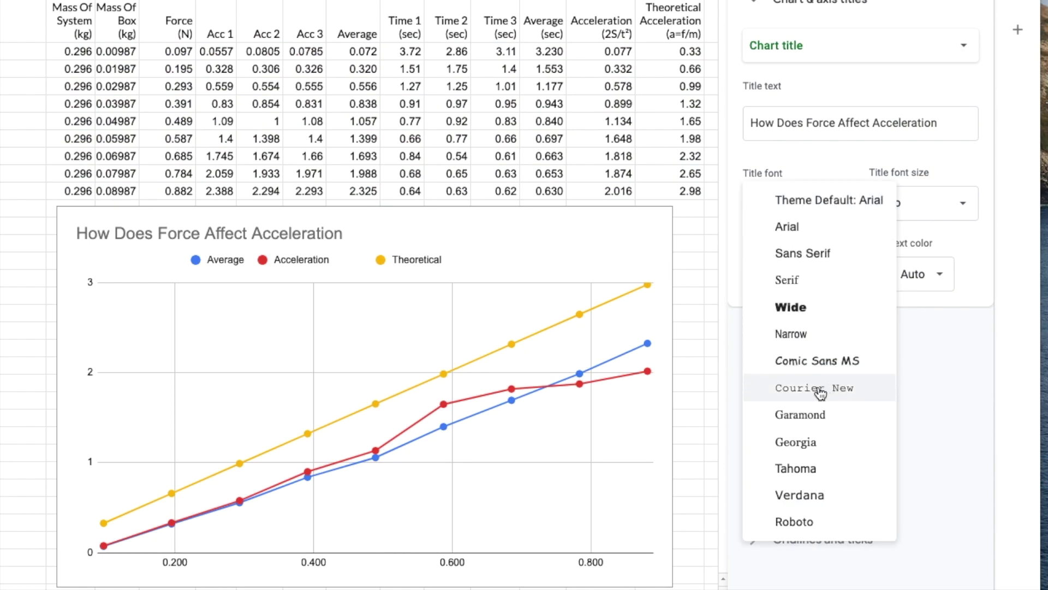
left_click(814, 495)
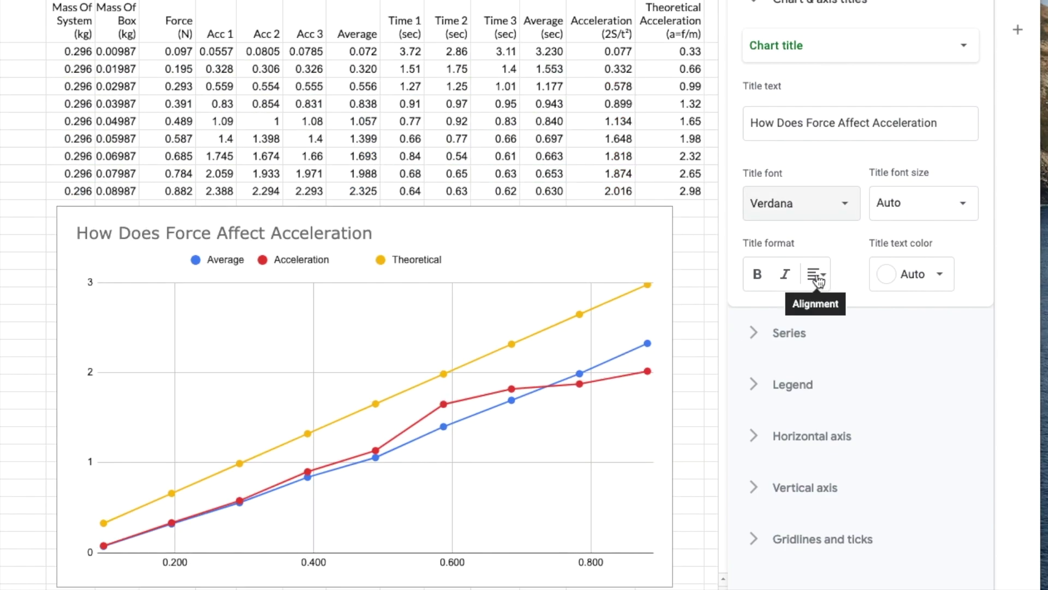
left_click(816, 274)
left_click(841, 309)
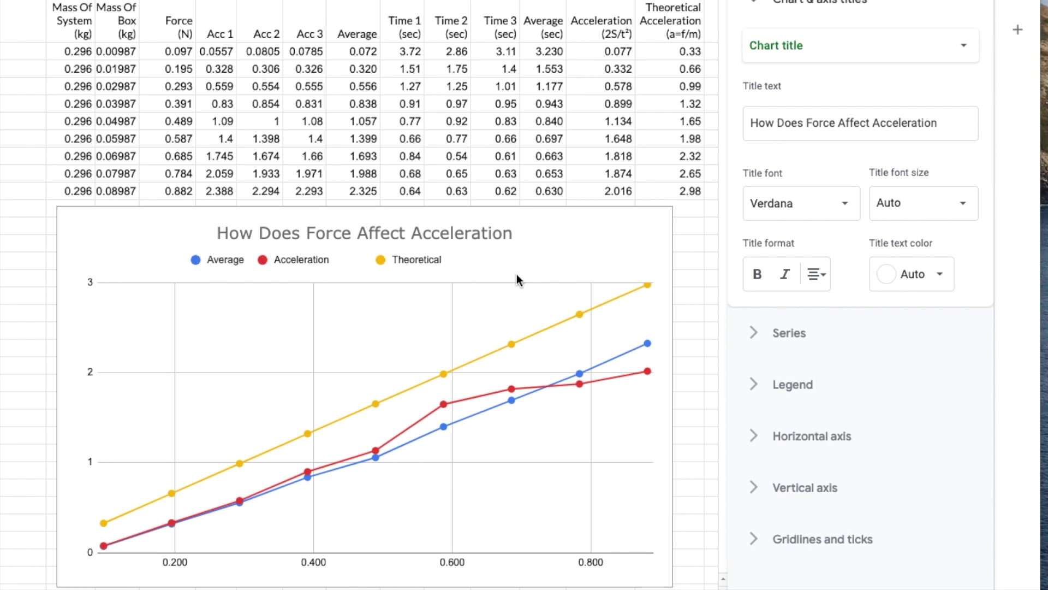
scroll(518, 279, "down", 5)
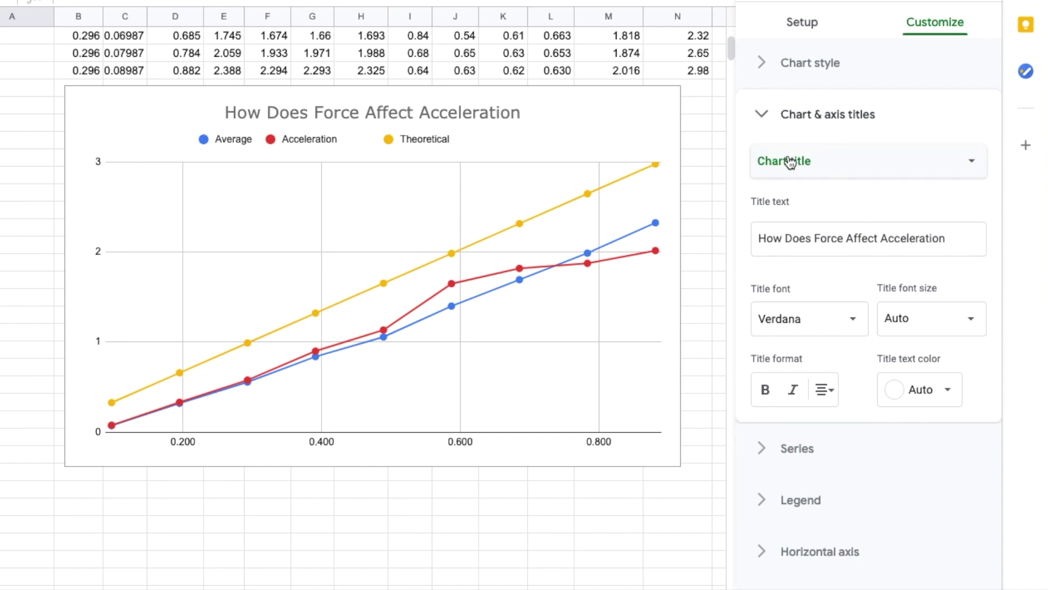
Title the horizontal axis 'Force (N)' in Verdana
left_click(935, 165)
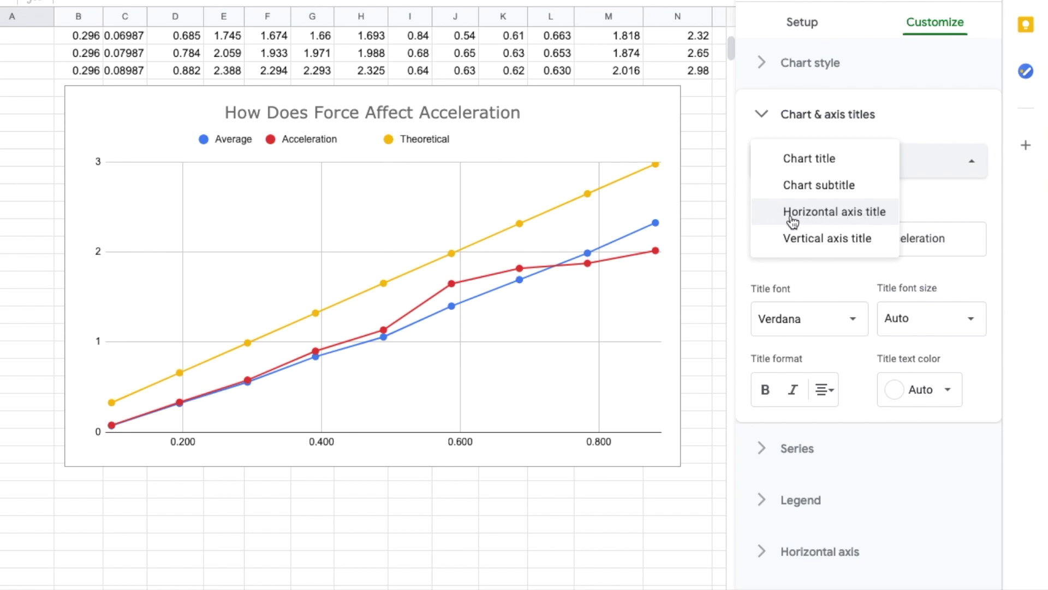
left_click(830, 213)
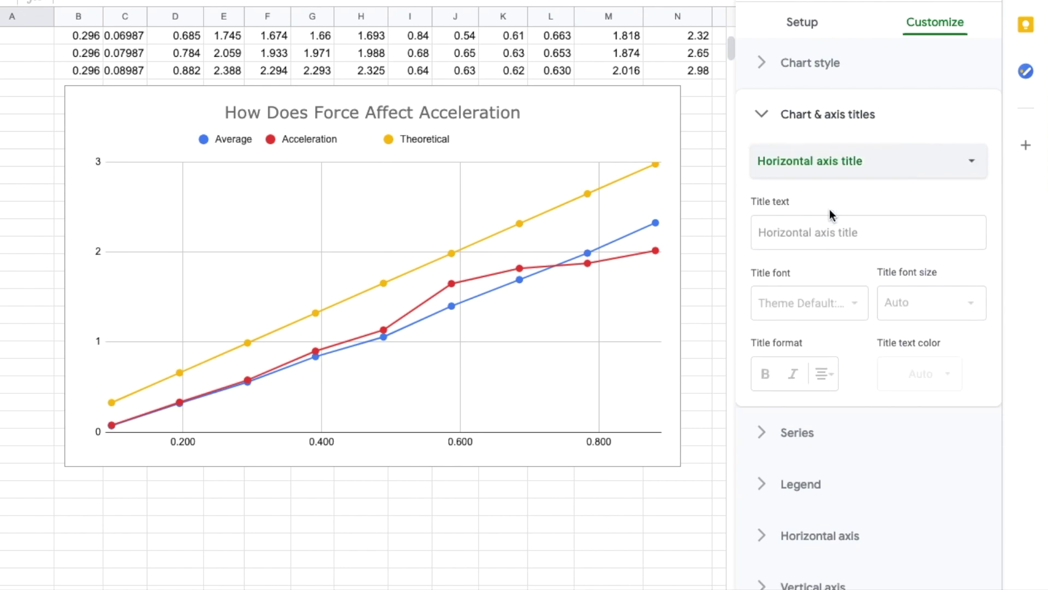
left_click(842, 236)
type("Force (N")
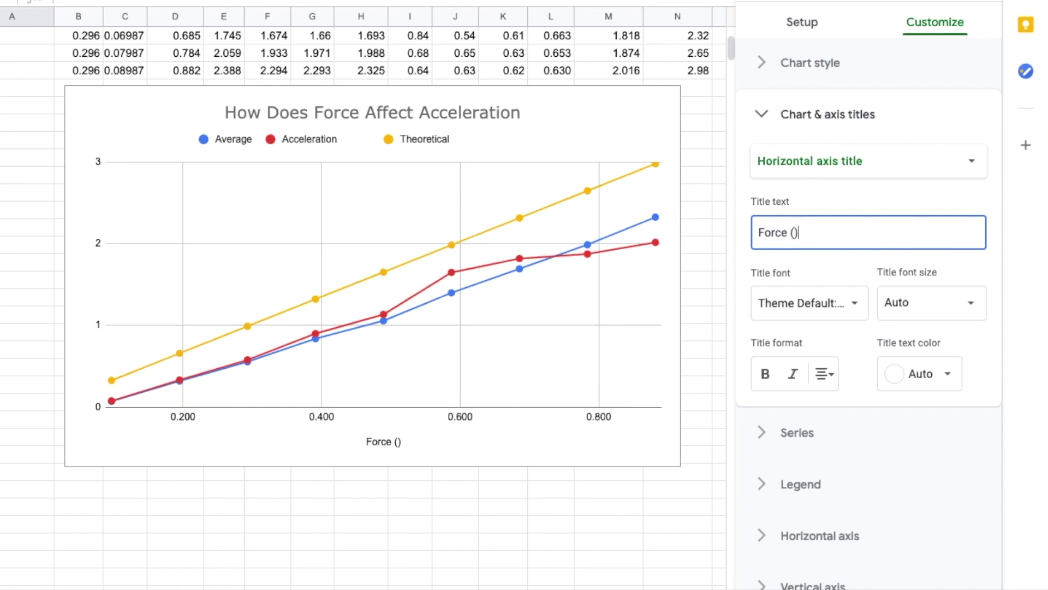
left_click(838, 306)
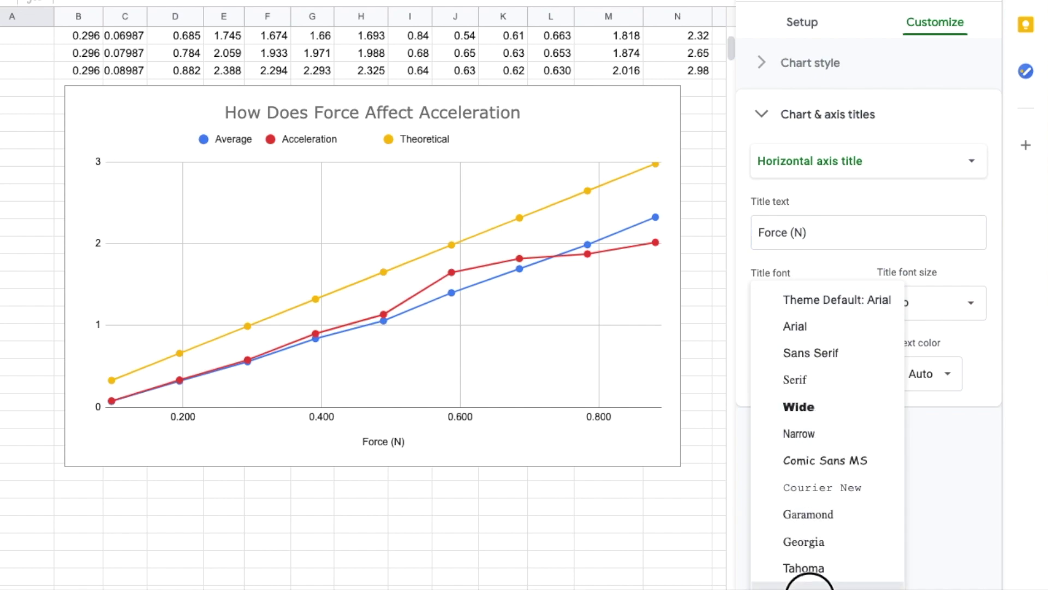
left_click(807, 582)
Title the vertical axis 'Acceleration (m/s²)'
left_click(851, 161)
left_click(830, 183)
left_click(819, 232)
type("Acceleration (m/s)")
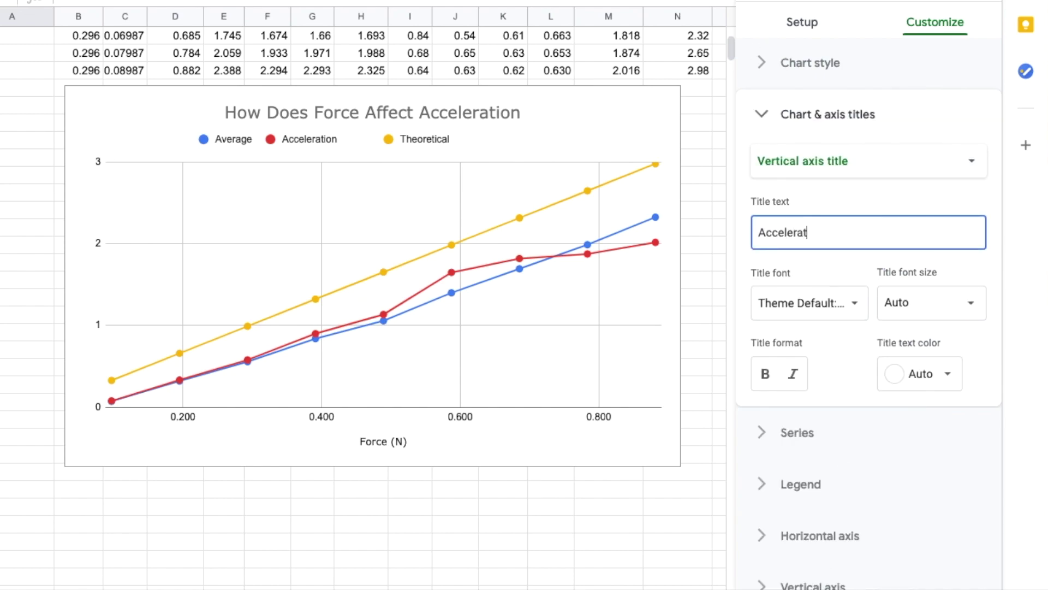
key("BackSpace")
type("²)")
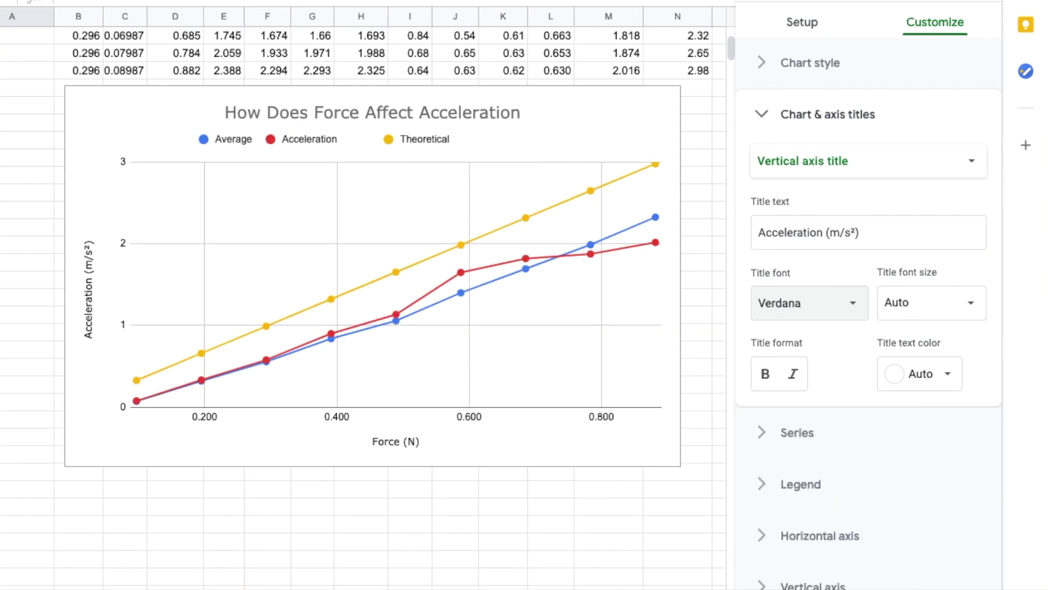
left_click(537, 341)
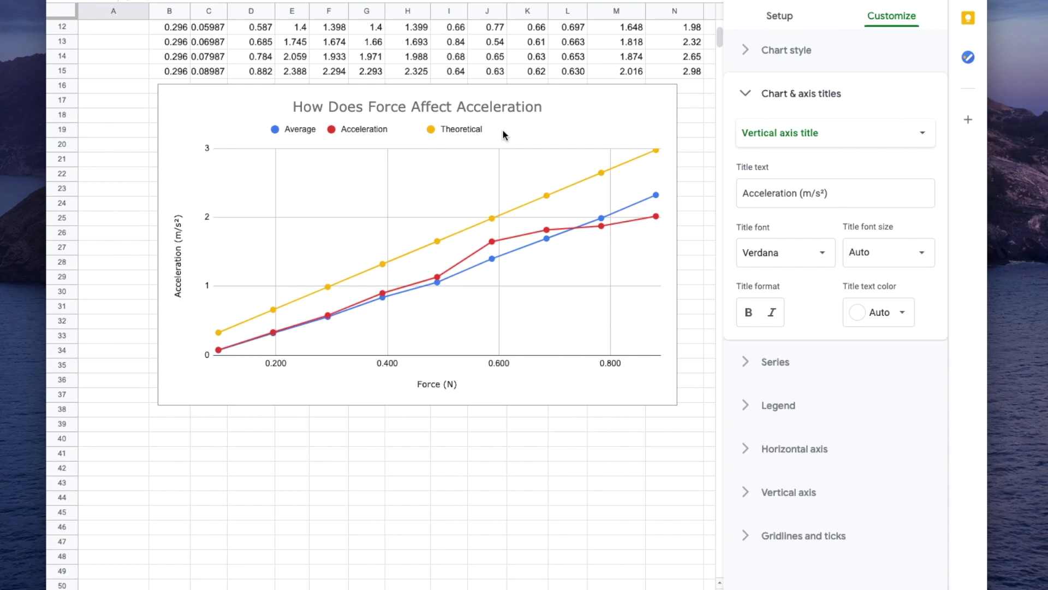
Switch the legend font to Verdana in the Legend settings
left_click(308, 131)
key("Escape")
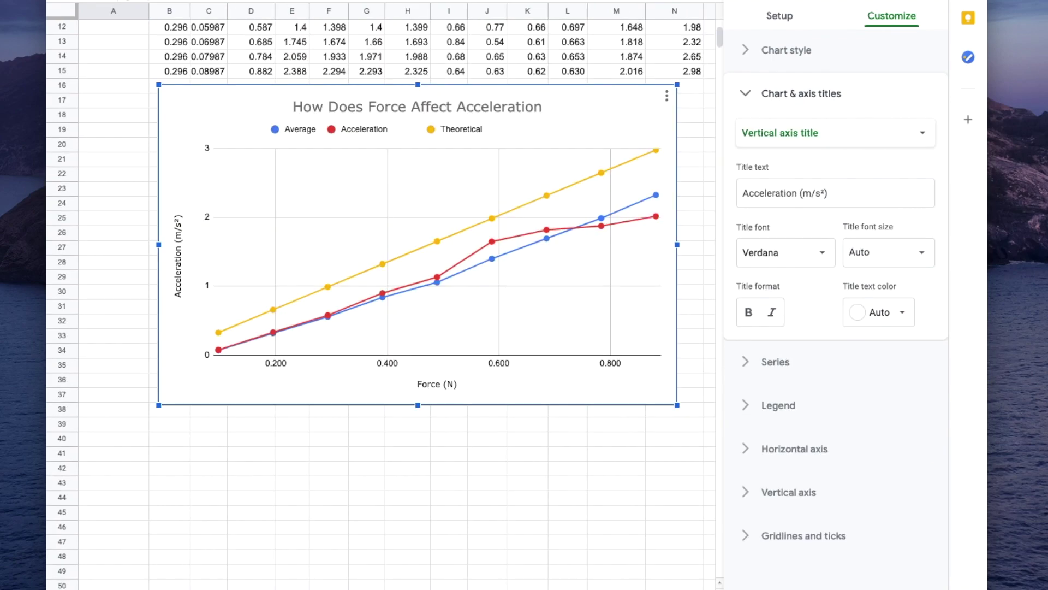
key("Escape")
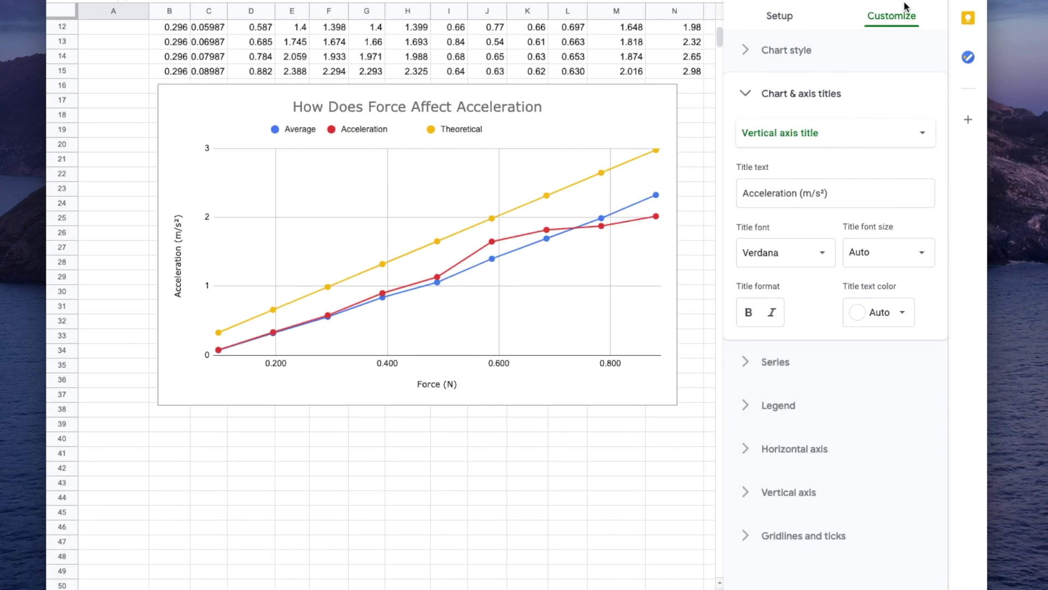
left_click(778, 96)
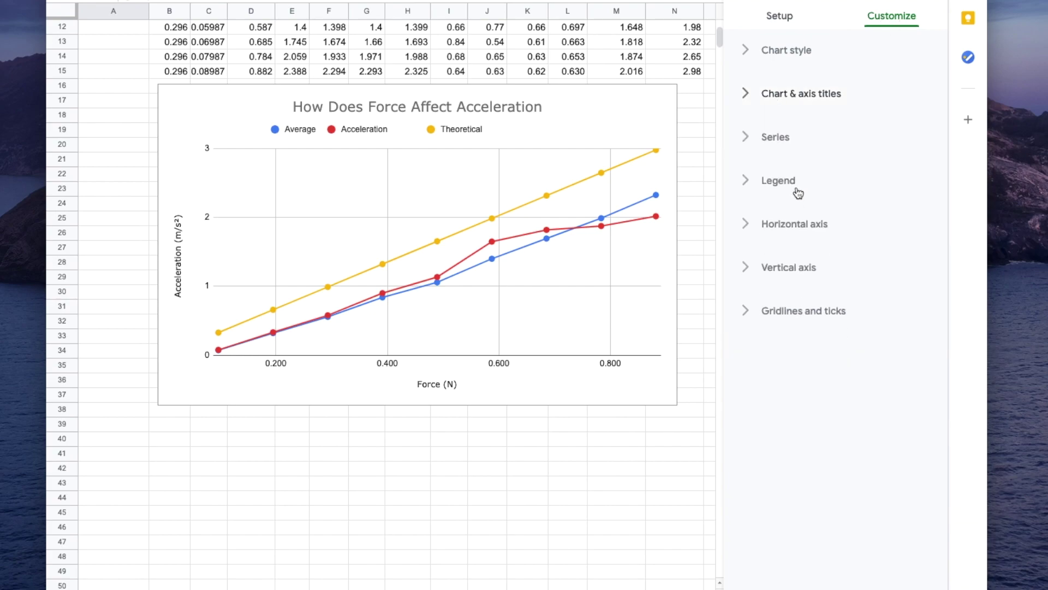
left_click(794, 189)
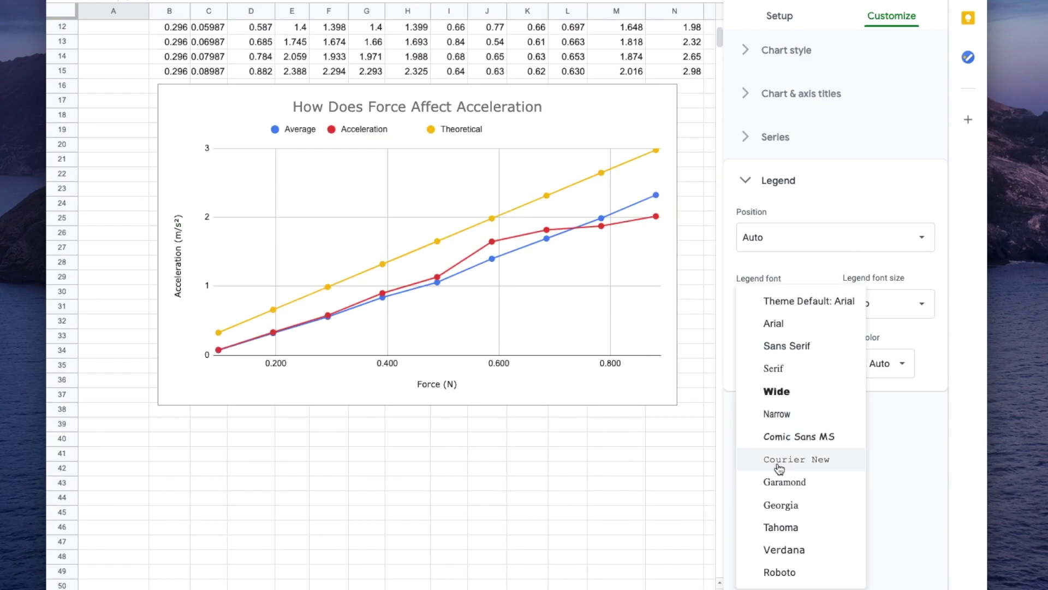
left_click(790, 283)
left_click(808, 306)
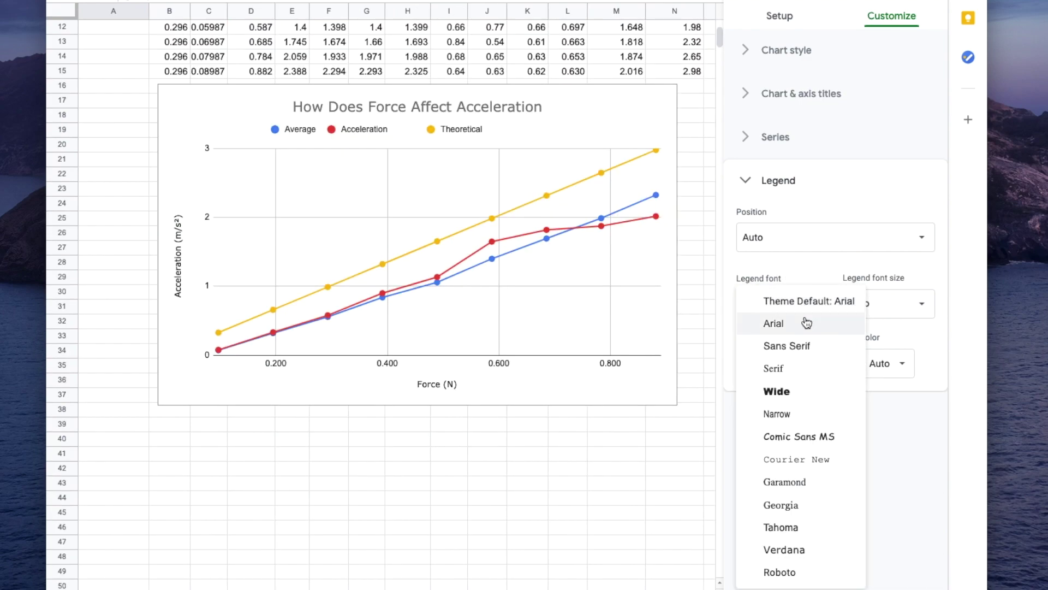
left_click(783, 557)
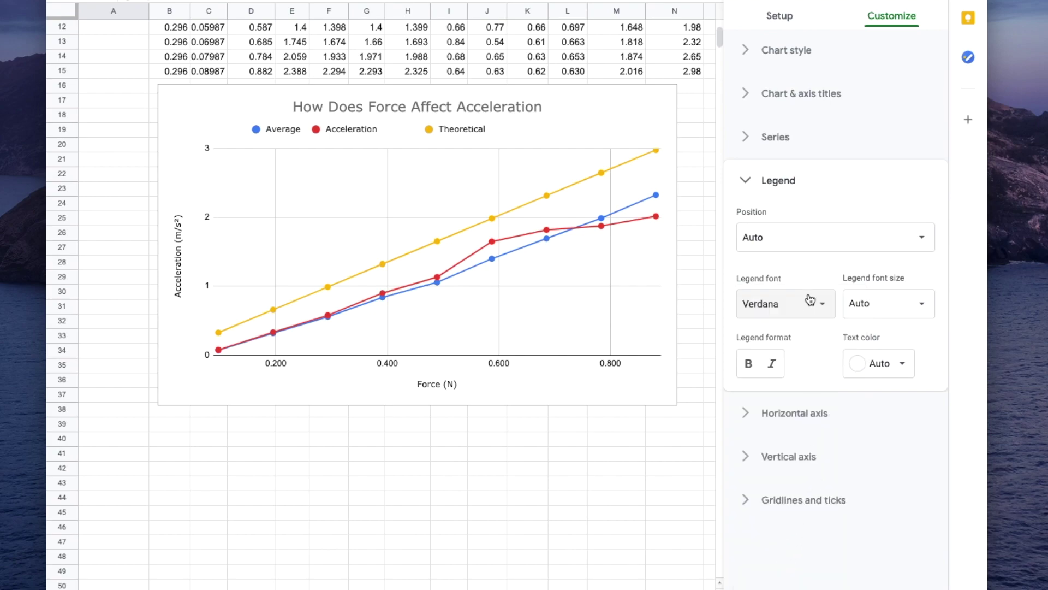
left_click(275, 131)
Rename the Average legend entry to 'Acceleration LightGate'
left_click(274, 130)
left_click(273, 129)
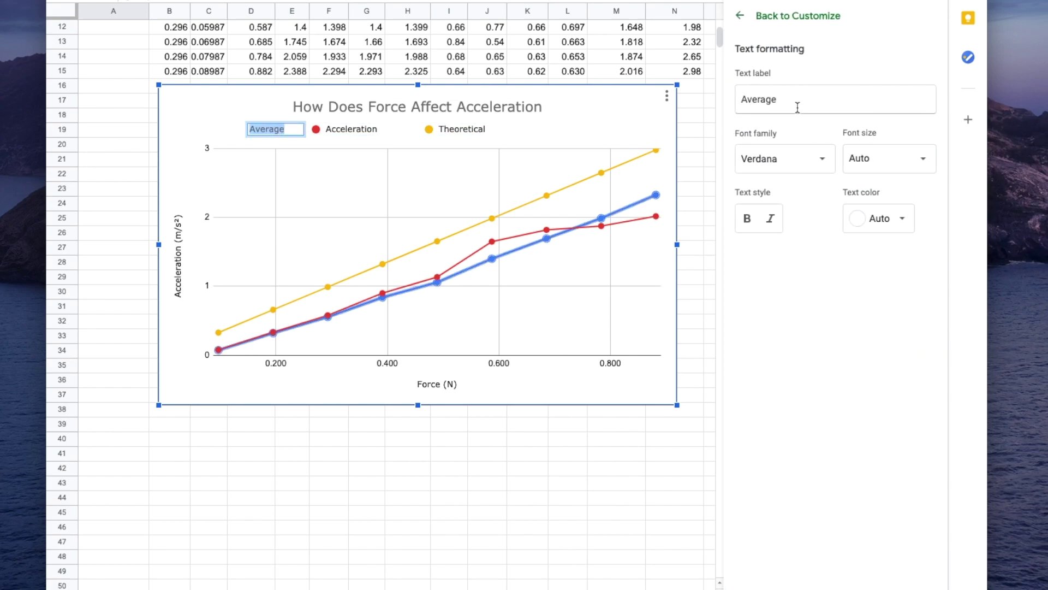
left_click(781, 100)
left_click_drag(781, 101, 730, 101)
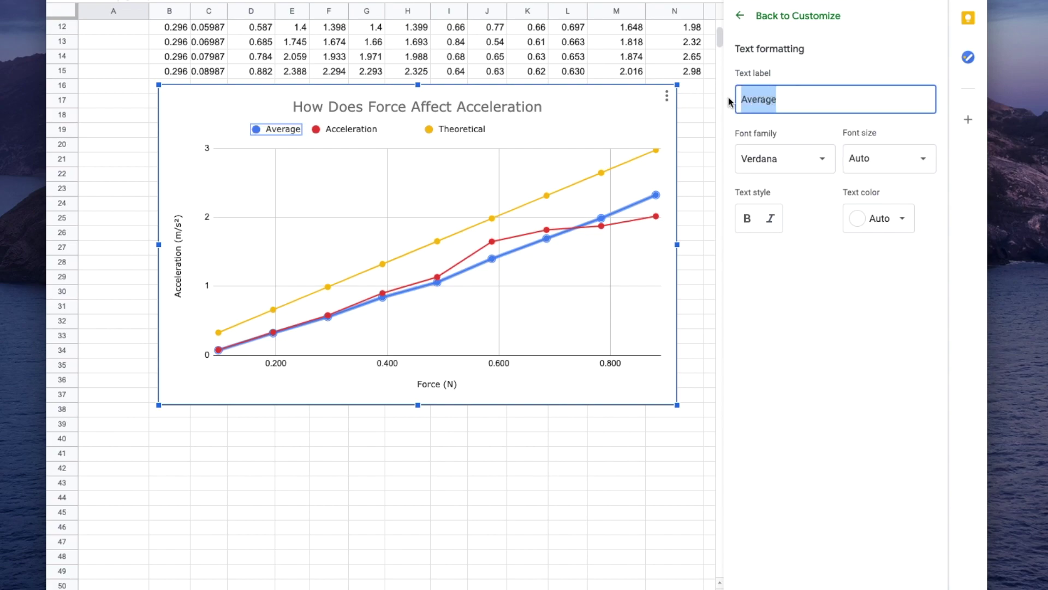
double_click(772, 99)
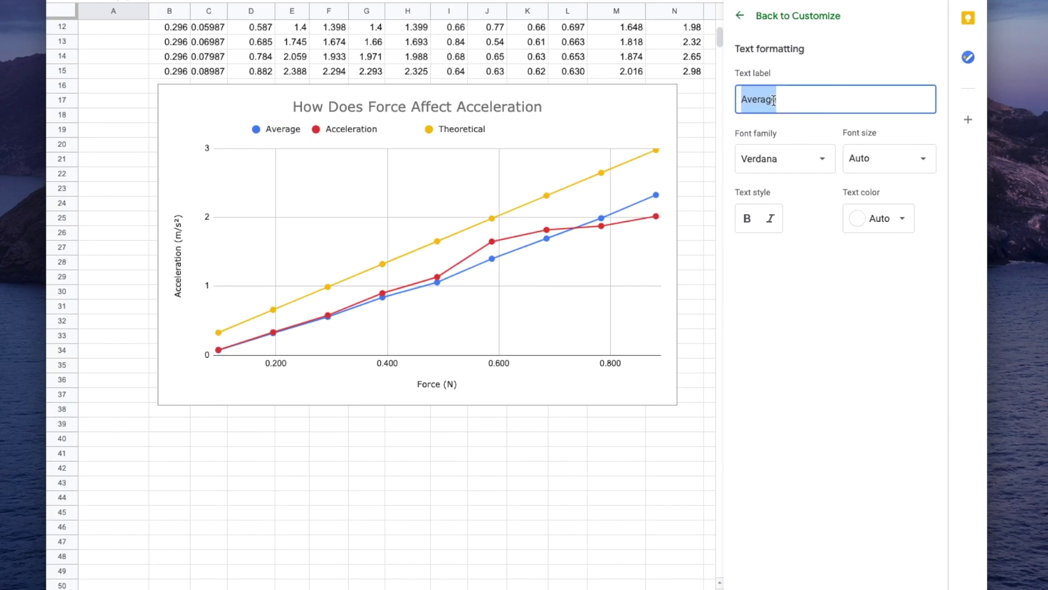
type("Acceleration Lightgate")
left_click(817, 108)
key("Delete")
type("G")
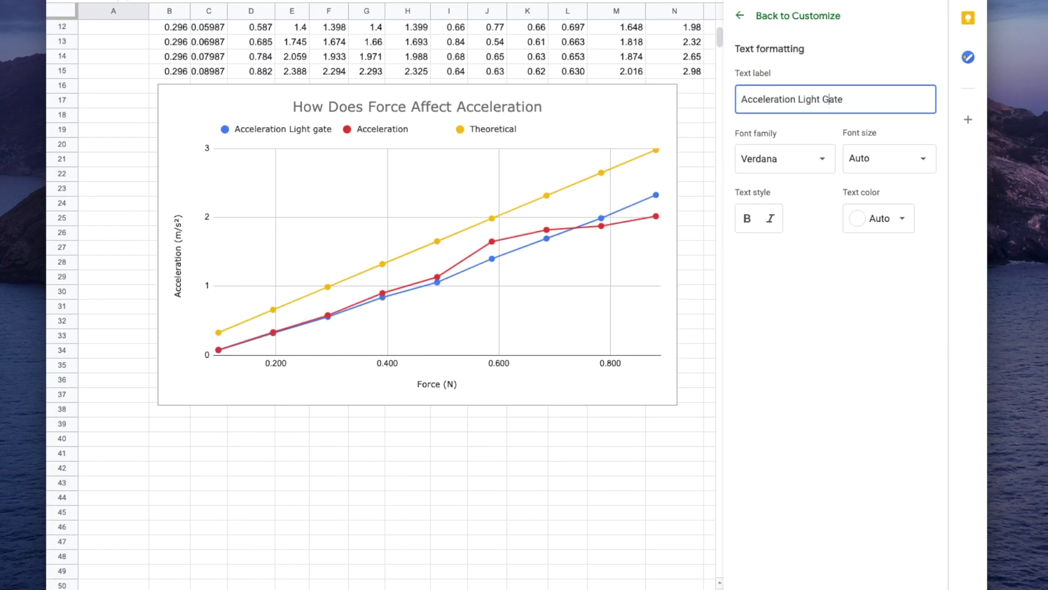
left_click(753, 14)
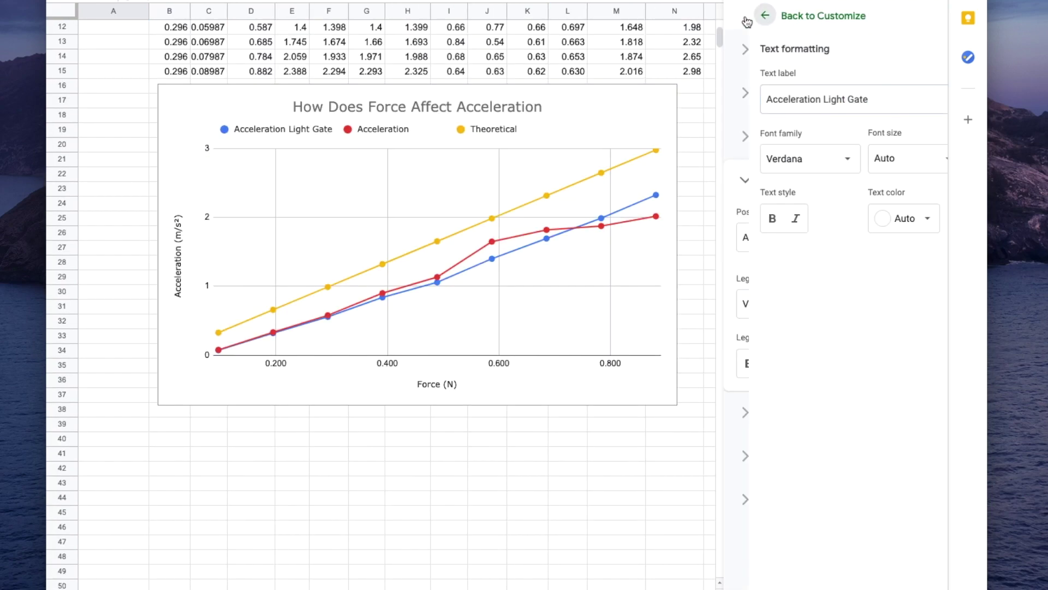
Relabel the other entries Acceleration Stopwatch and Theoretical Acceleration, then close the chart editor
left_click(369, 129)
left_click(415, 129)
left_click(827, 99)
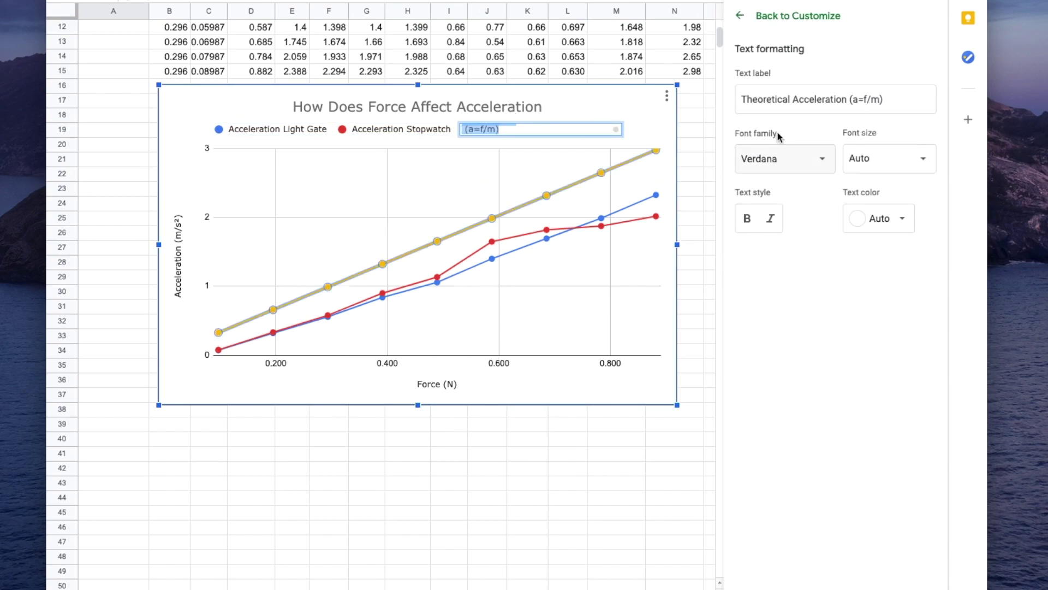
key("BackSpace")
key("BackSpace")
key("BackSpace")
key("BackSpace")
key("BackSpace")
key("BackSpace")
key("BackSpace")
key("BackSpace")
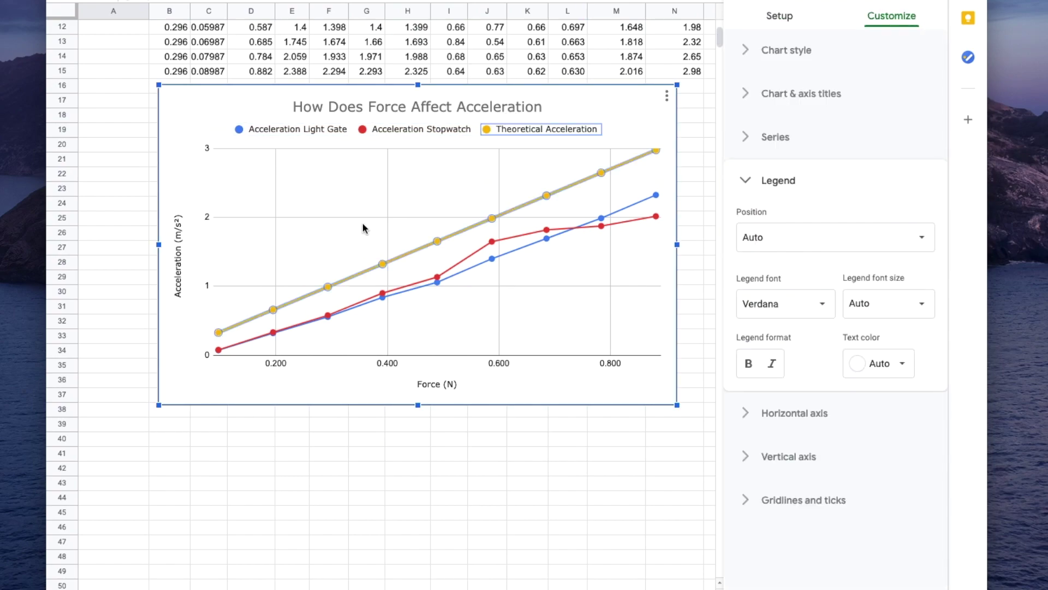
left_click(350, 468)
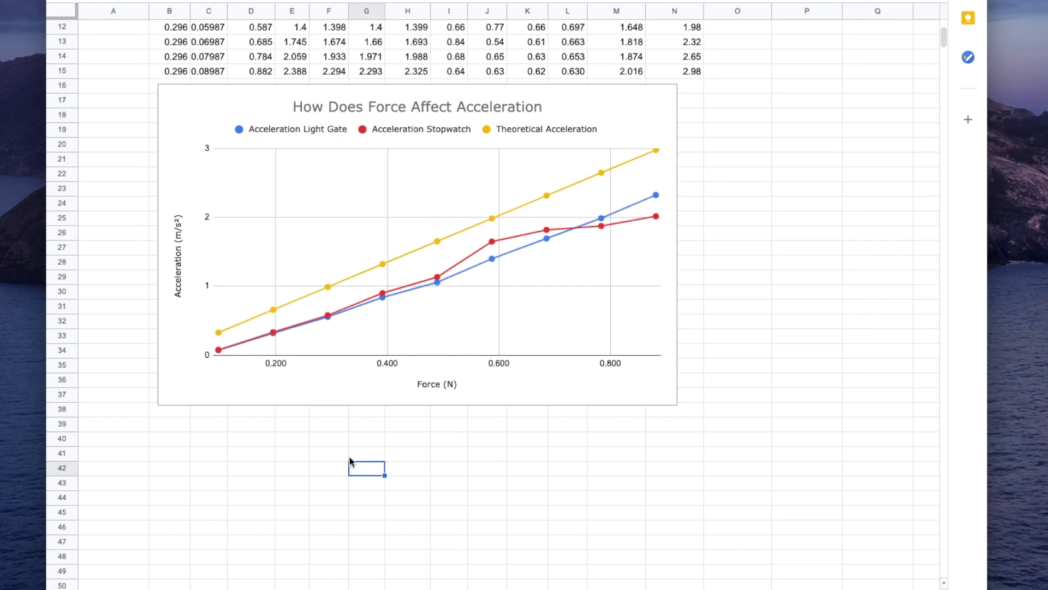
Apply light green alternating colours to B6:N15 with a darker green header row
scroll(603, 373, "up", 4)
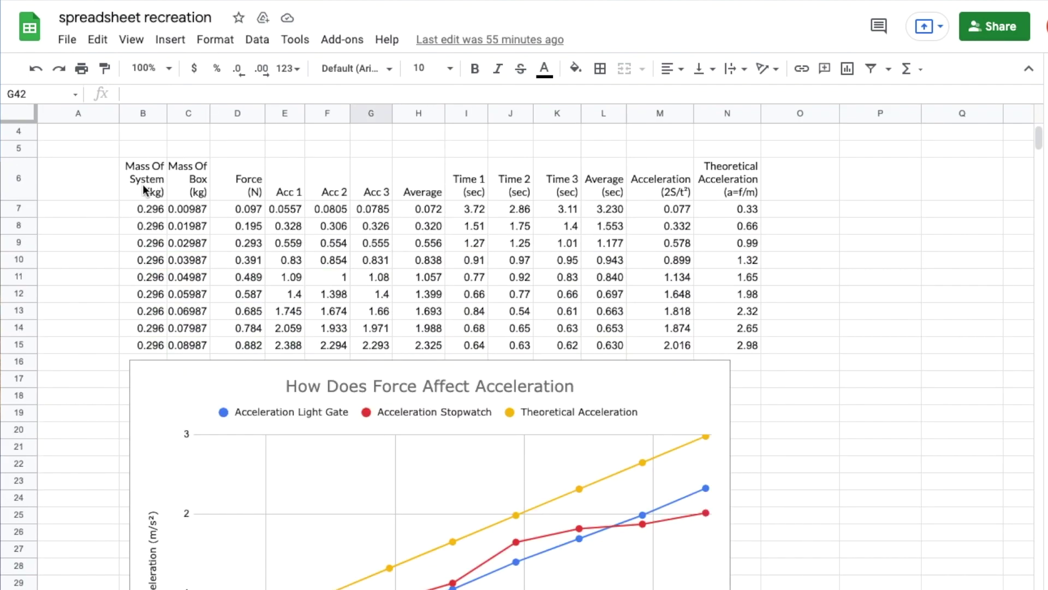
left_click(144, 190)
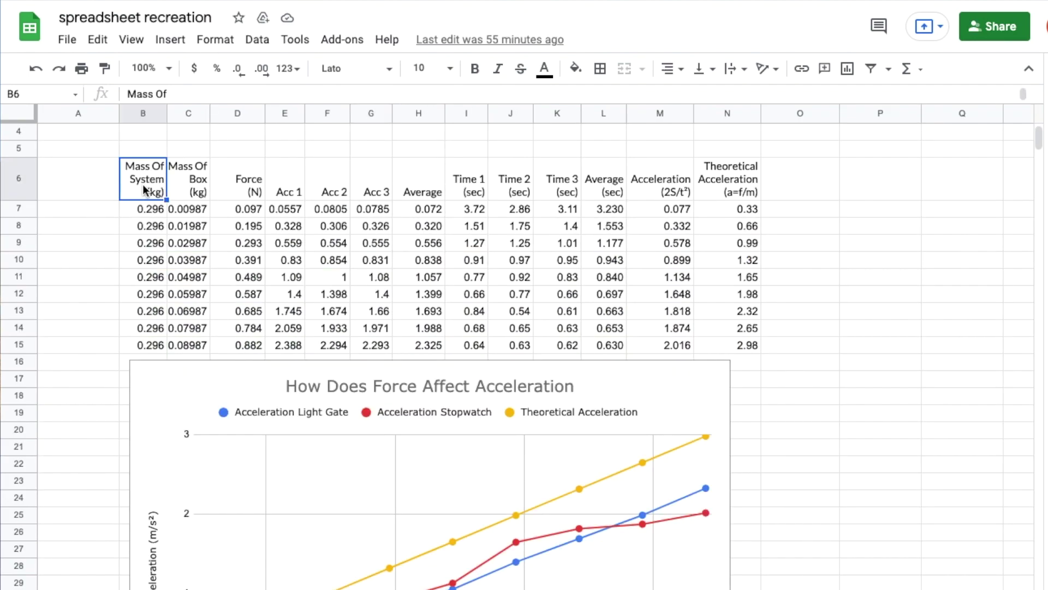
left_click(744, 346, "shift")
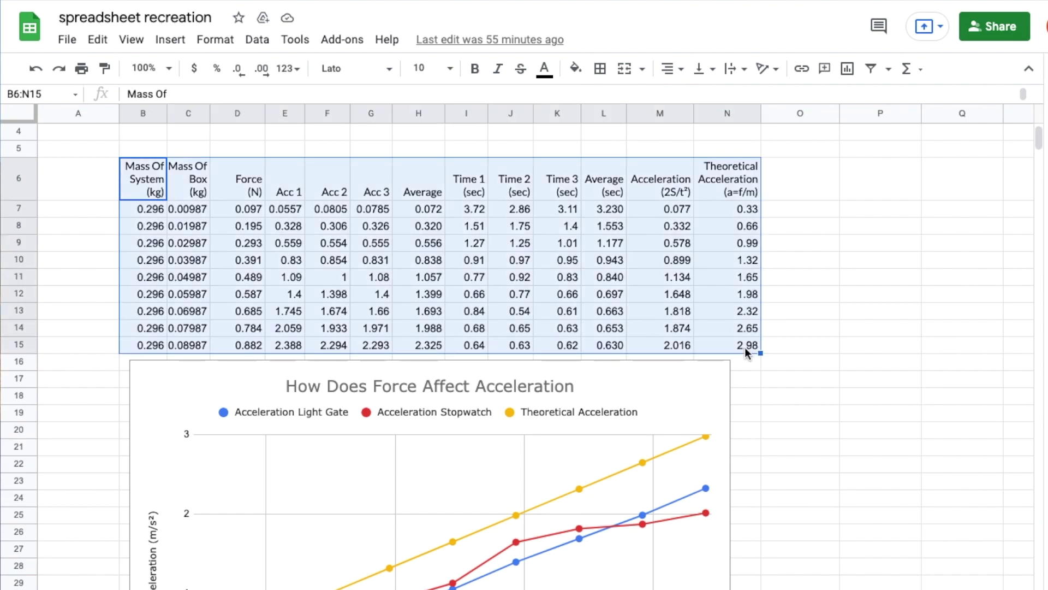
left_click(216, 40)
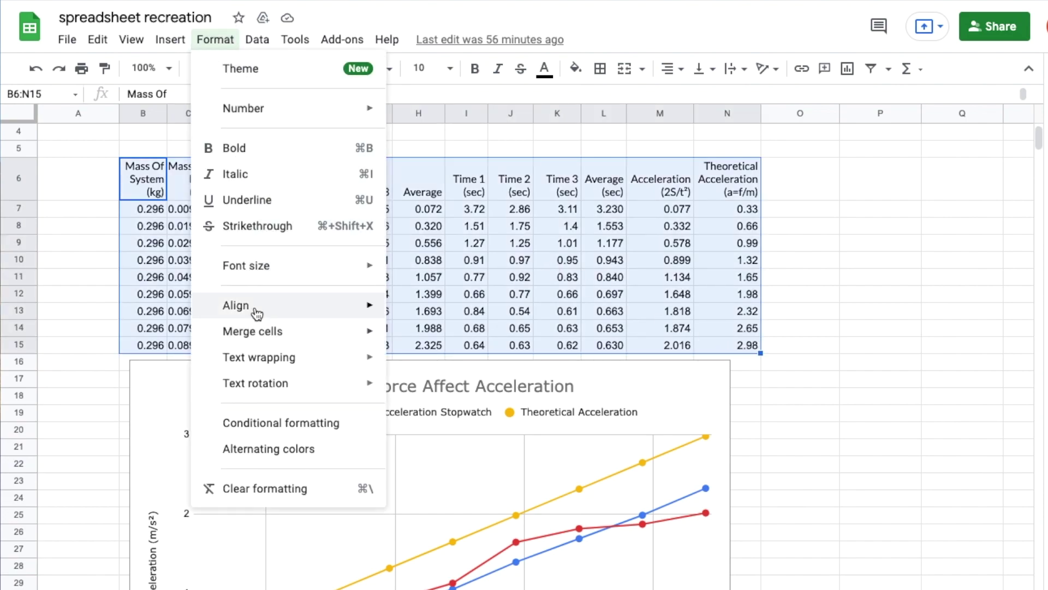
left_click(261, 448)
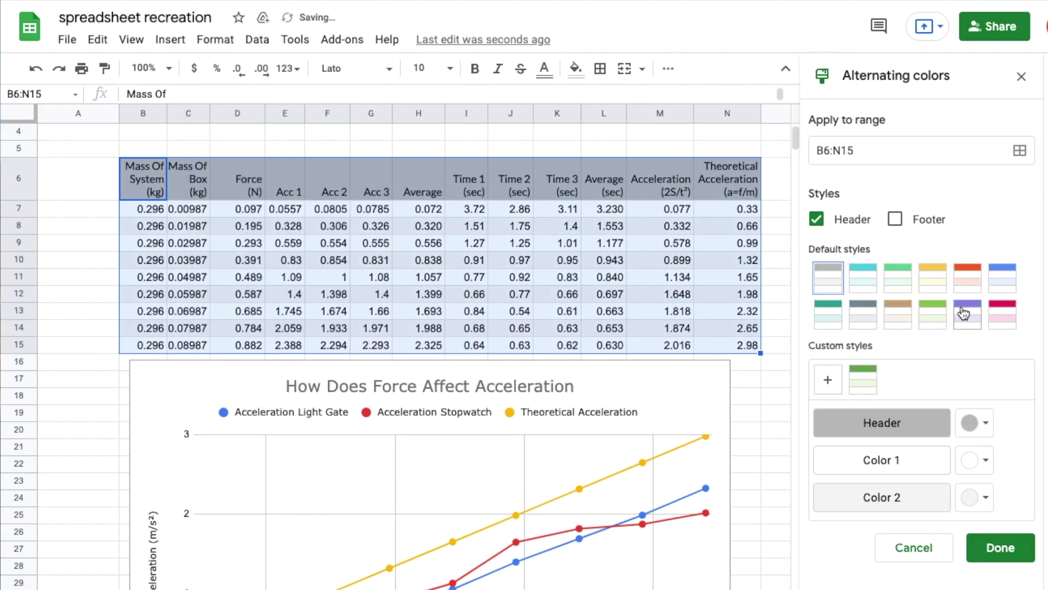
left_click(934, 319)
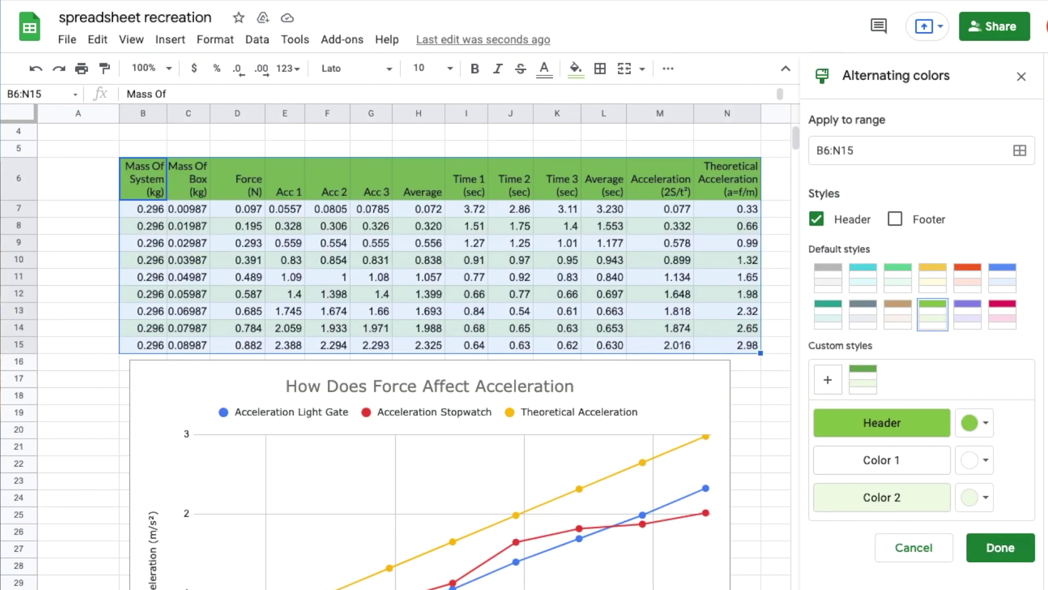
left_click(979, 430)
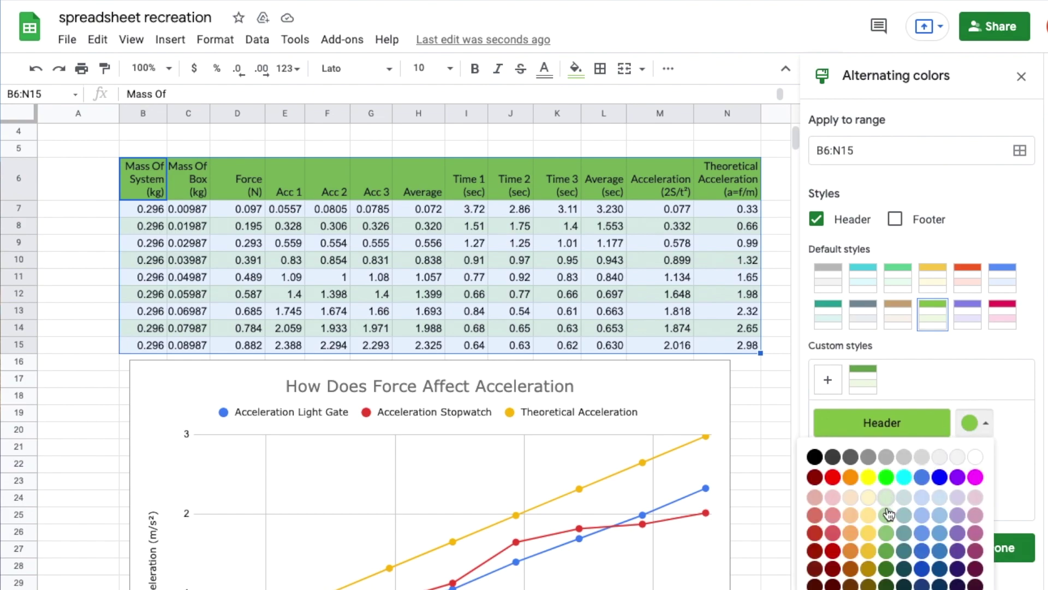
left_click(883, 553)
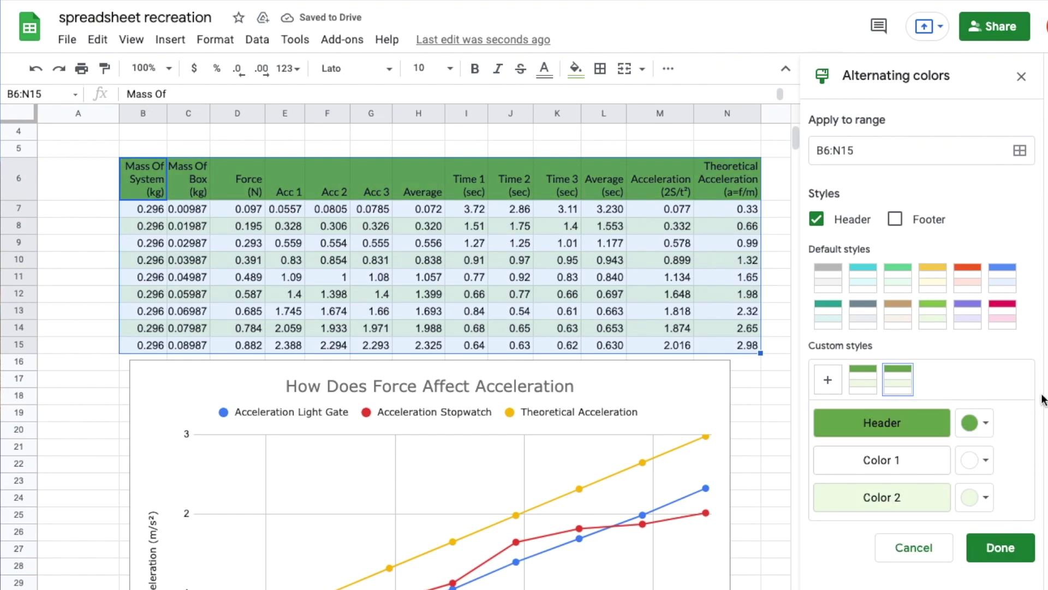
left_click(1000, 548)
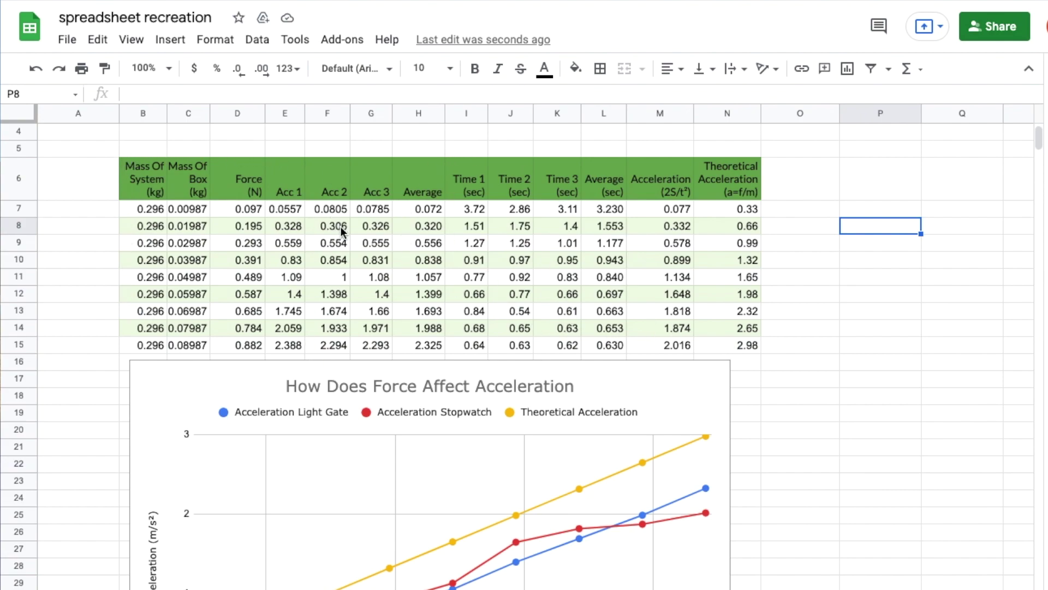
scroll(343, 232, "up", 1)
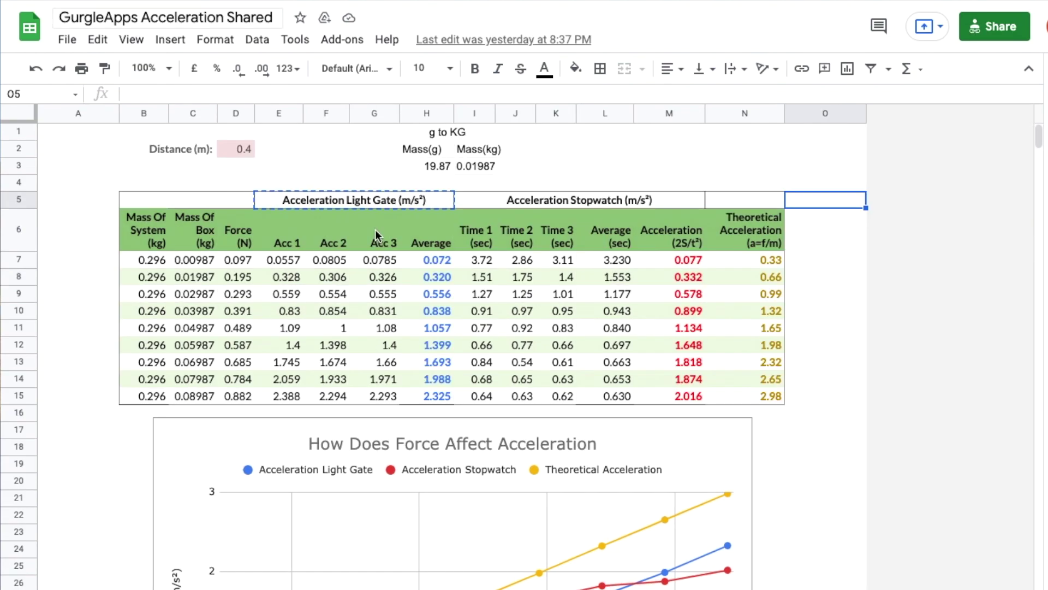
Apply the Lato font to the range B1:N15
left_click(176, 149)
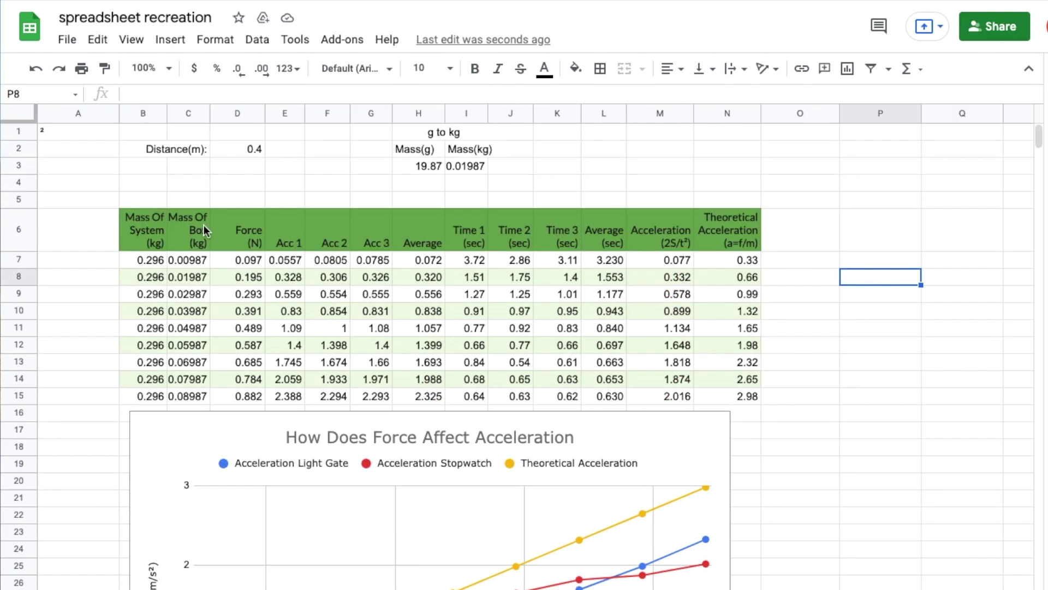
left_click(125, 131)
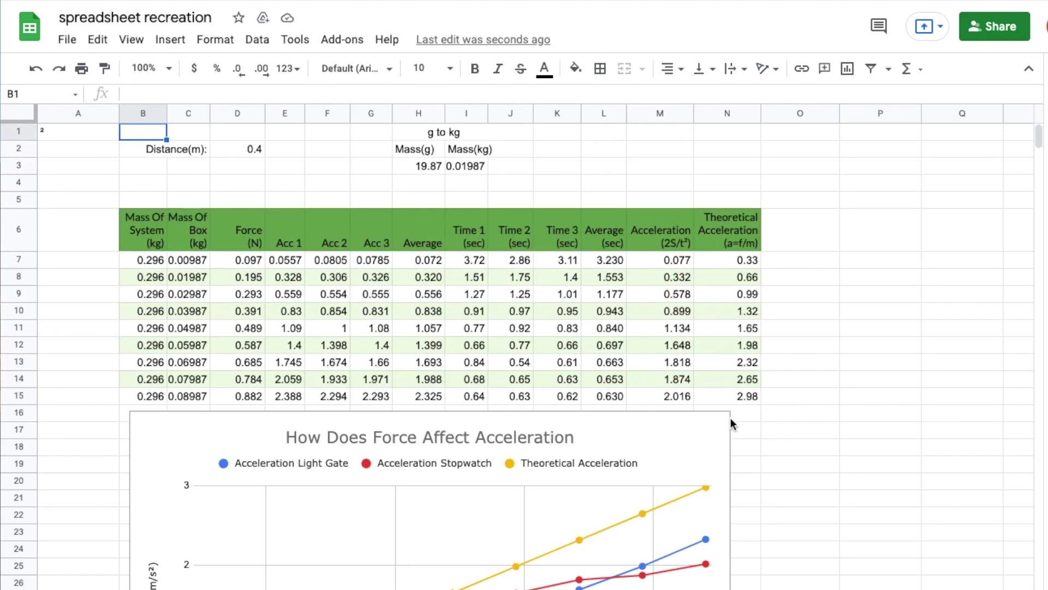
left_click(754, 394, "shift")
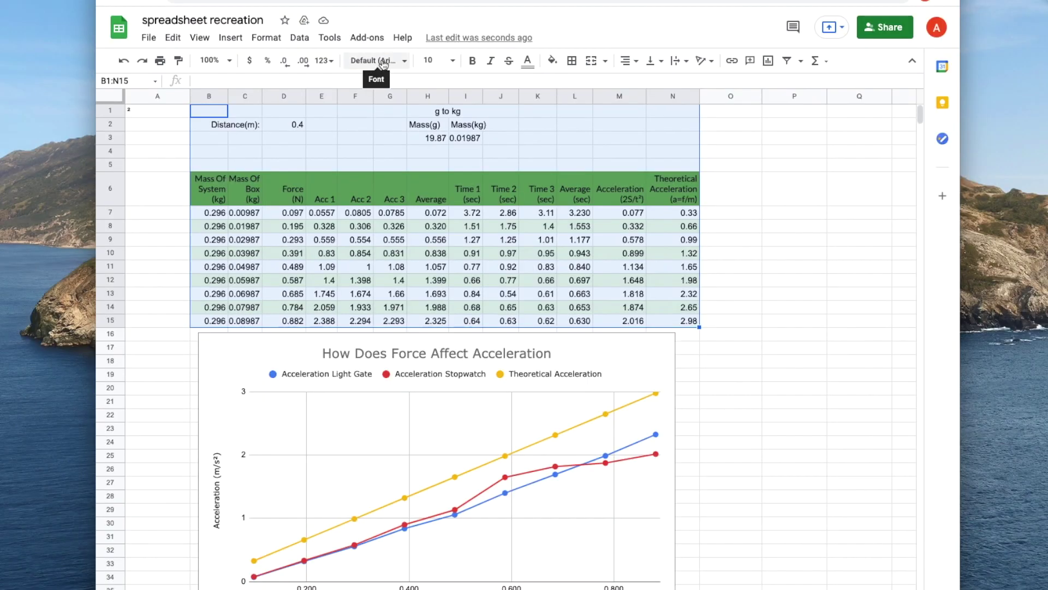
left_click(388, 62)
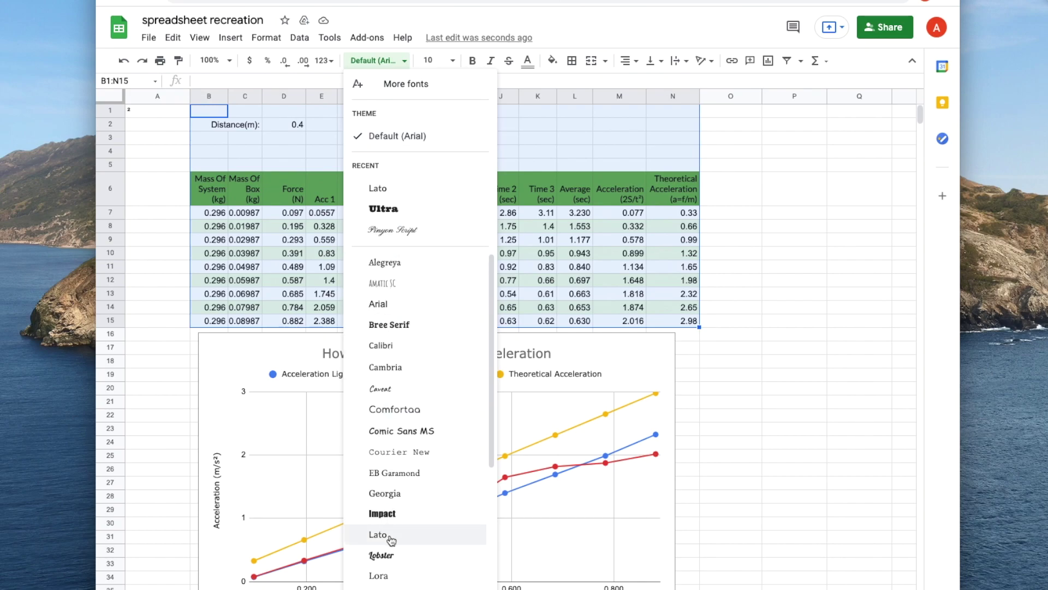
left_click(378, 534)
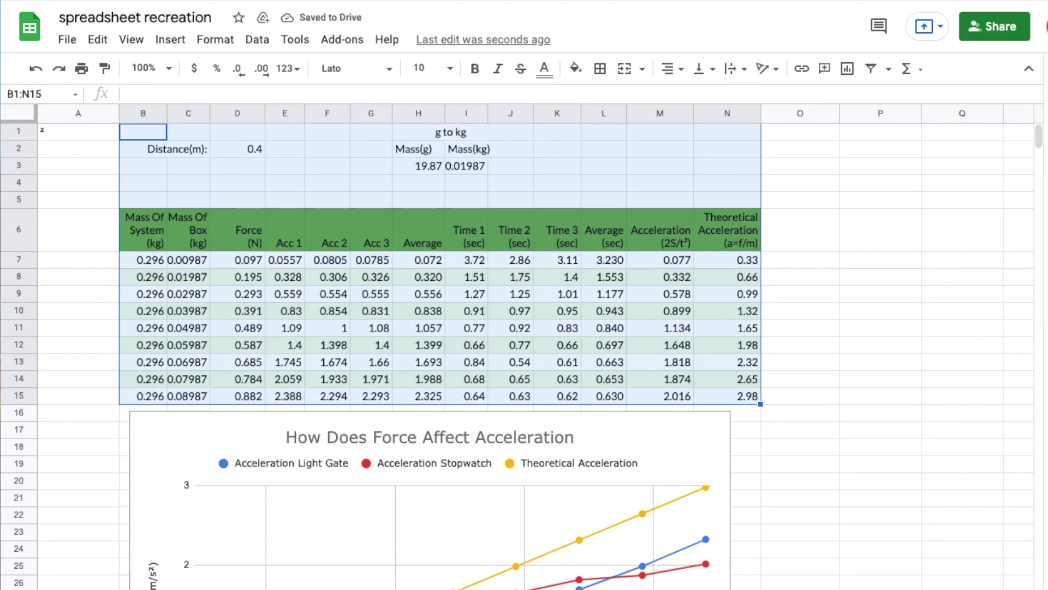
left_click(800, 230)
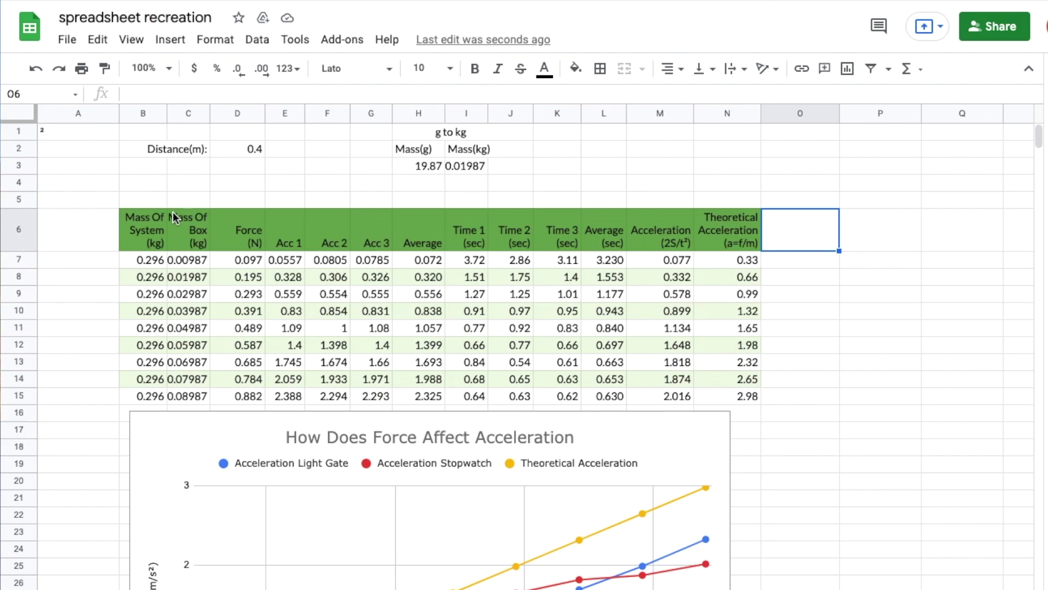
left_click(130, 231)
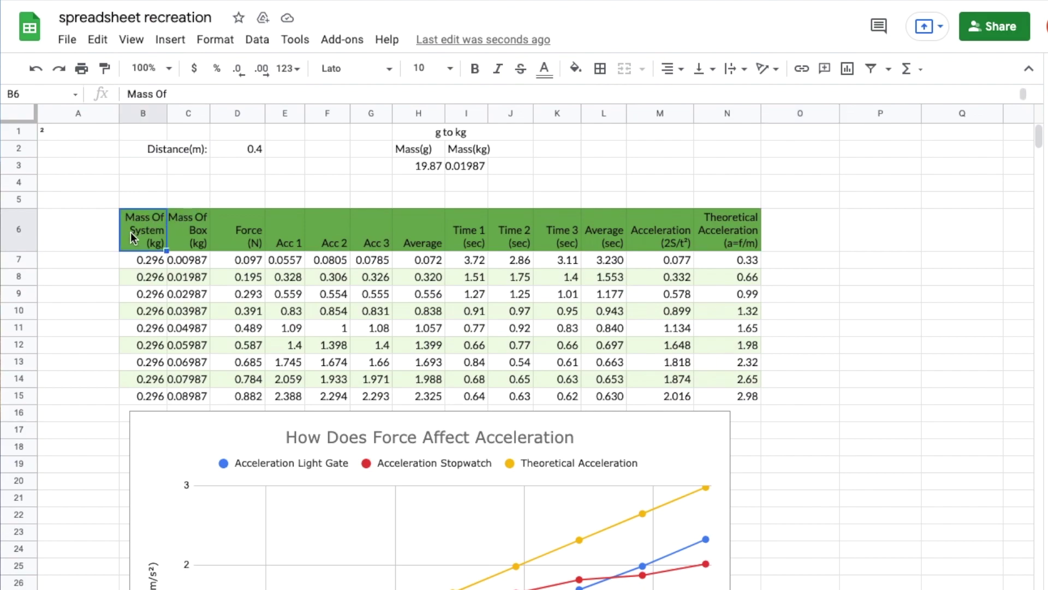
Bold the column headings in B6:N6
left_click(728, 231, "shift")
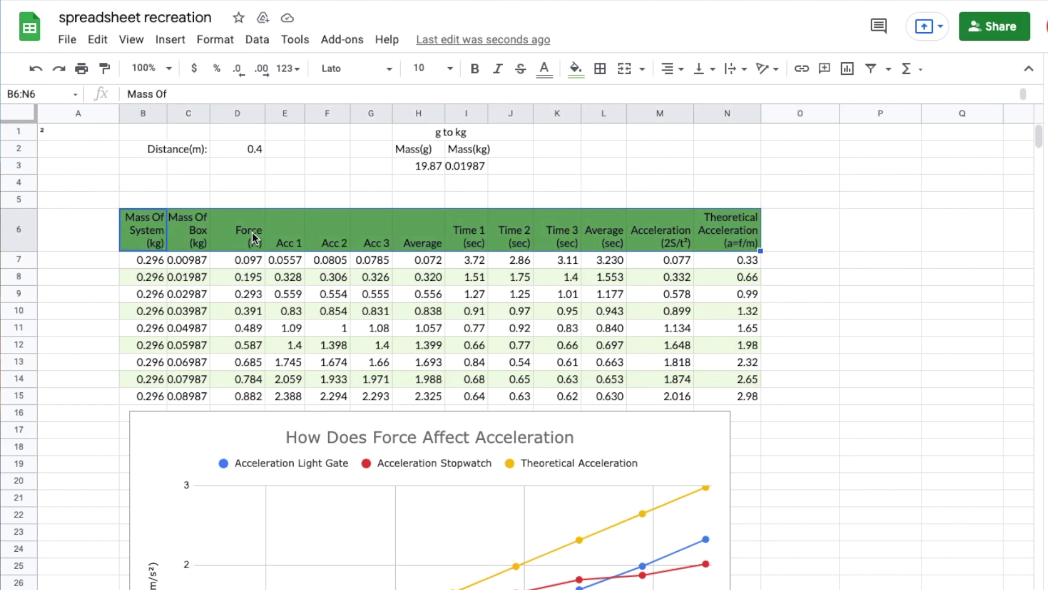
left_click(475, 70)
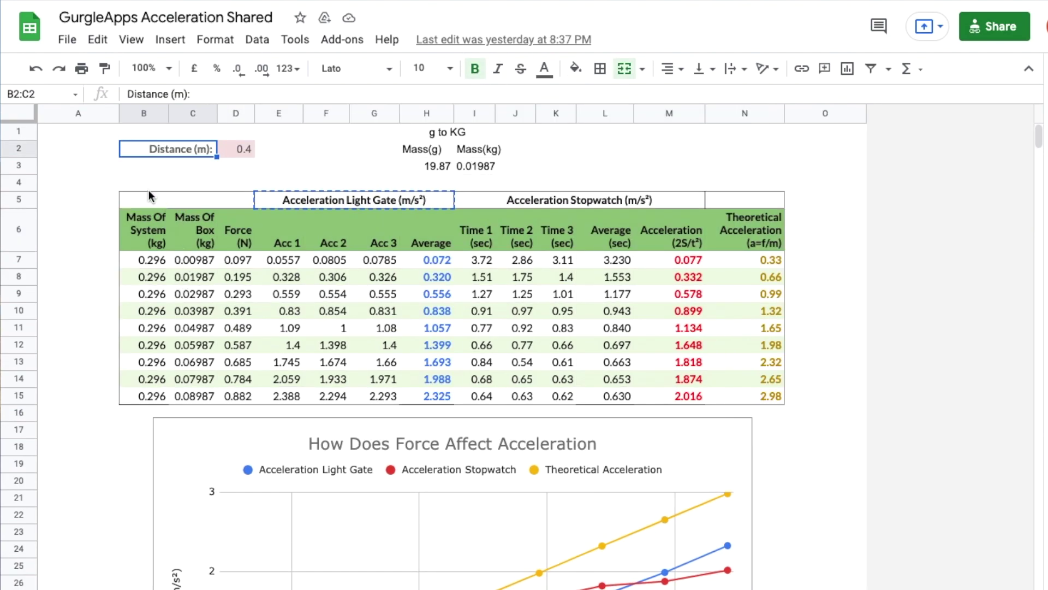
left_click(150, 194)
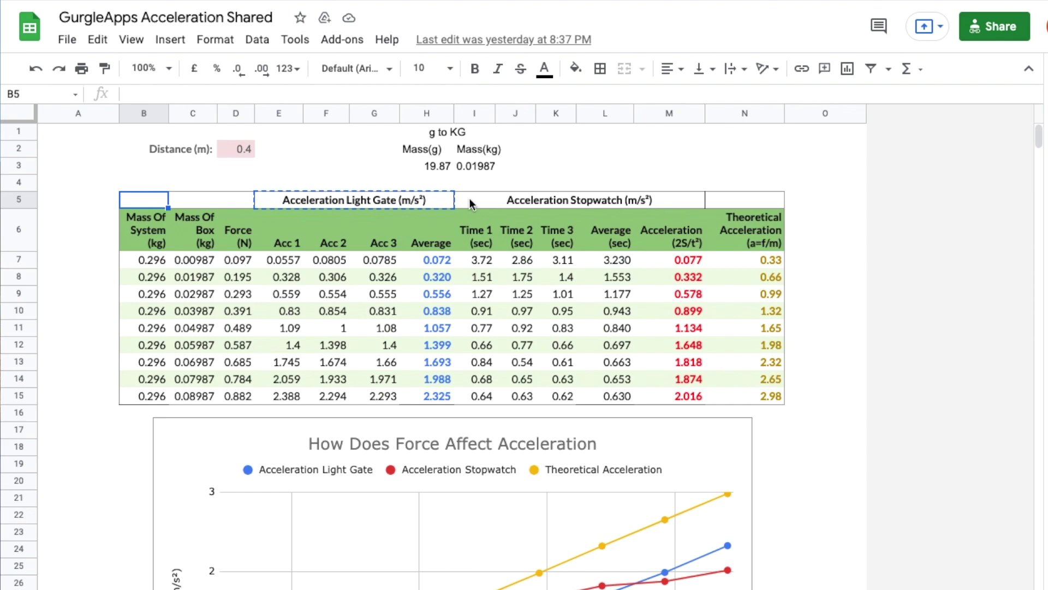
left_click(329, 199)
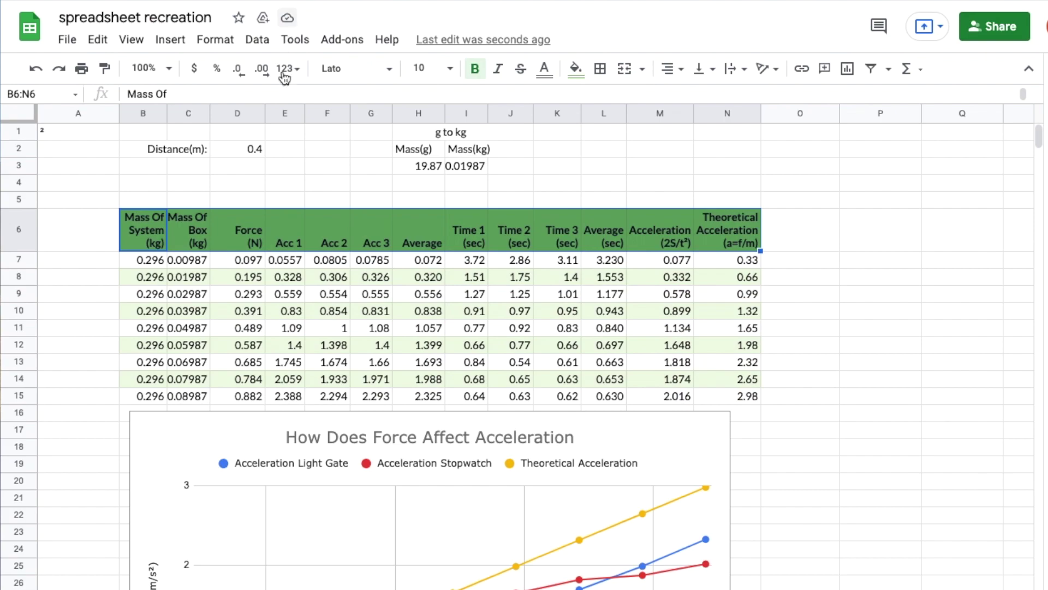
Merge E5:H5 and enter the heading 'Acceleration Light Gate (m/s²)'
left_click_drag(278, 199, 412, 201)
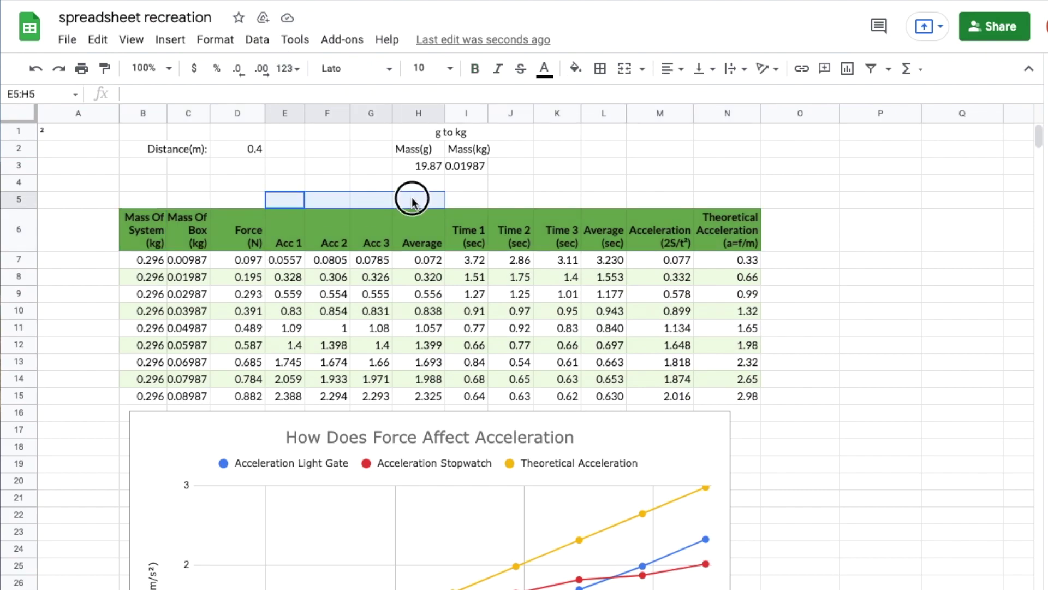
left_click(216, 41)
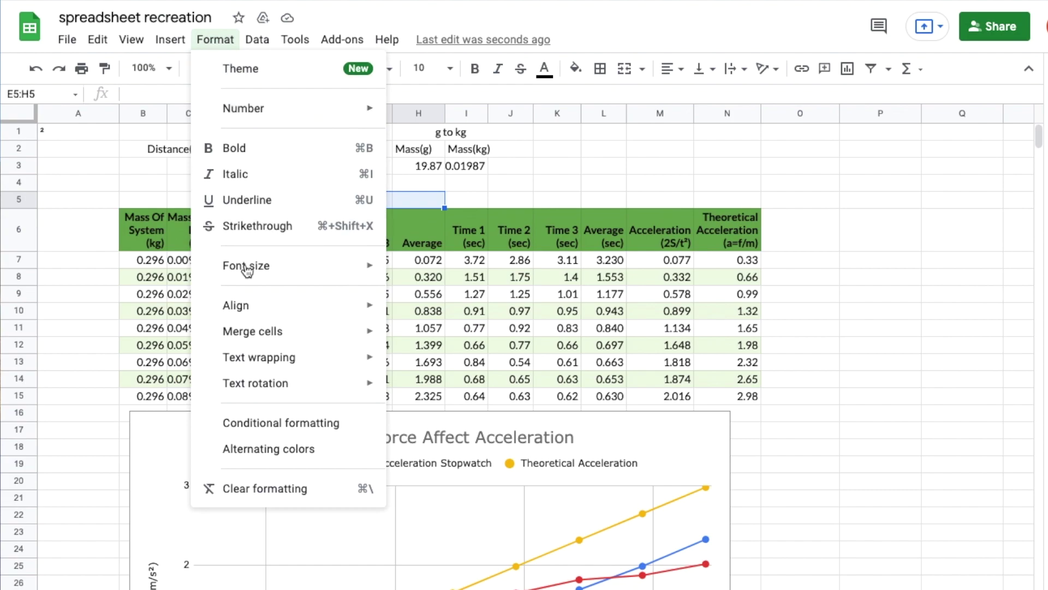
mouse_move(243, 332)
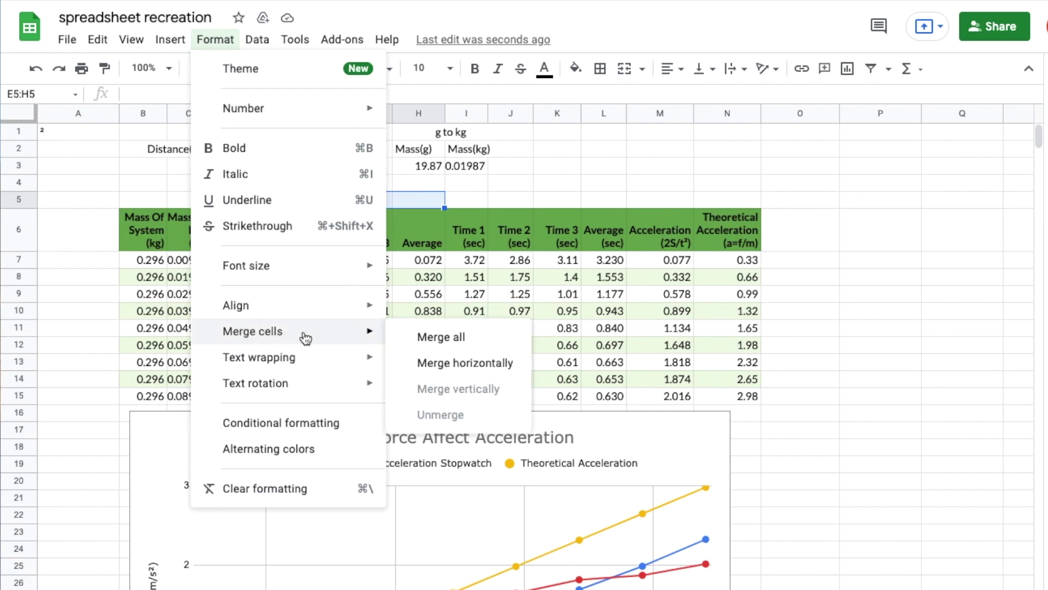
left_click(431, 365)
left_click(237, 194)
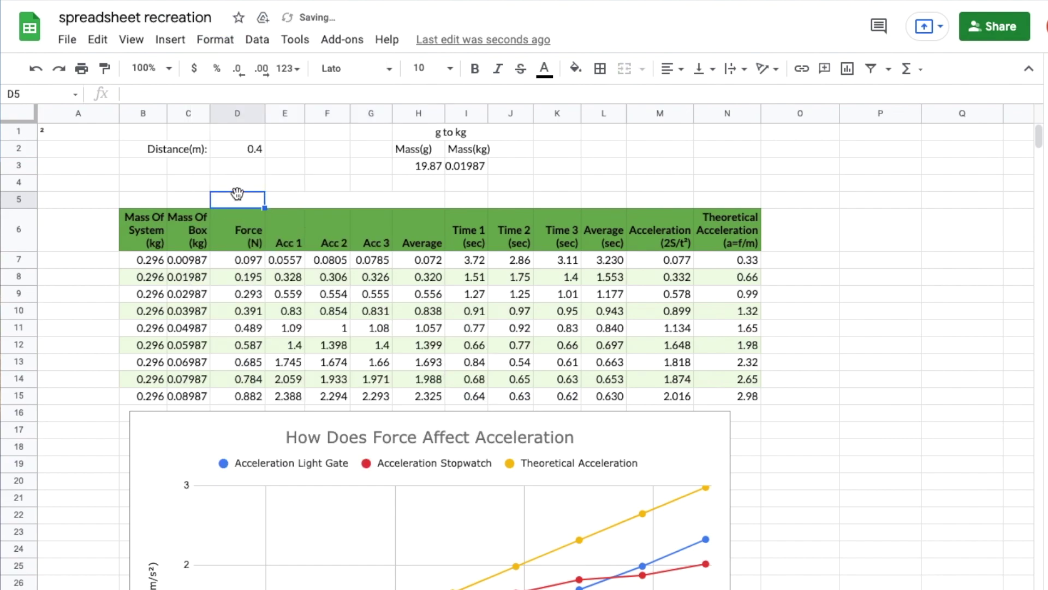
left_click(295, 195)
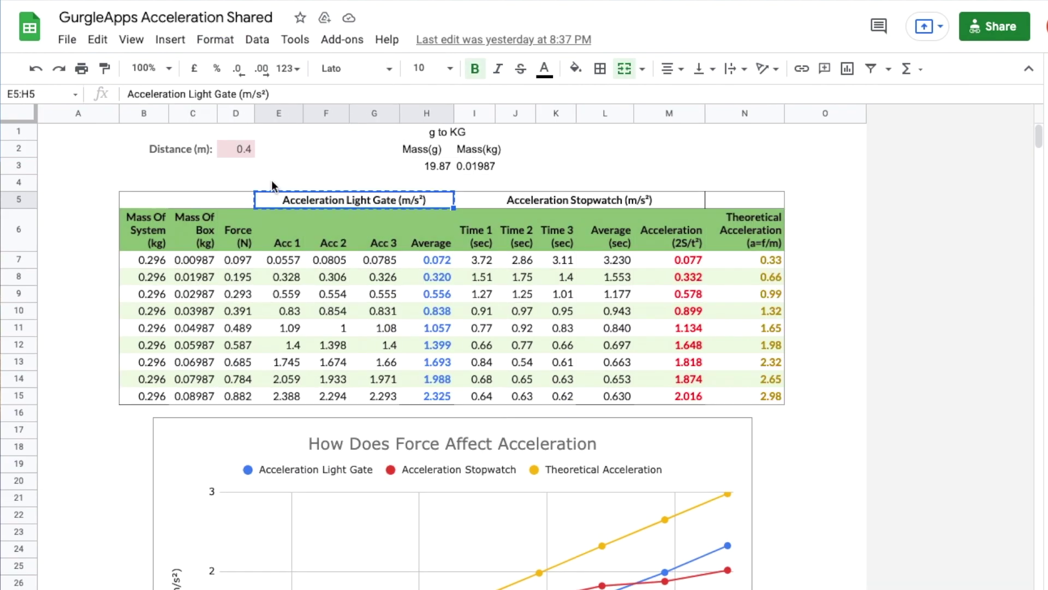
triple_click(327, 200)
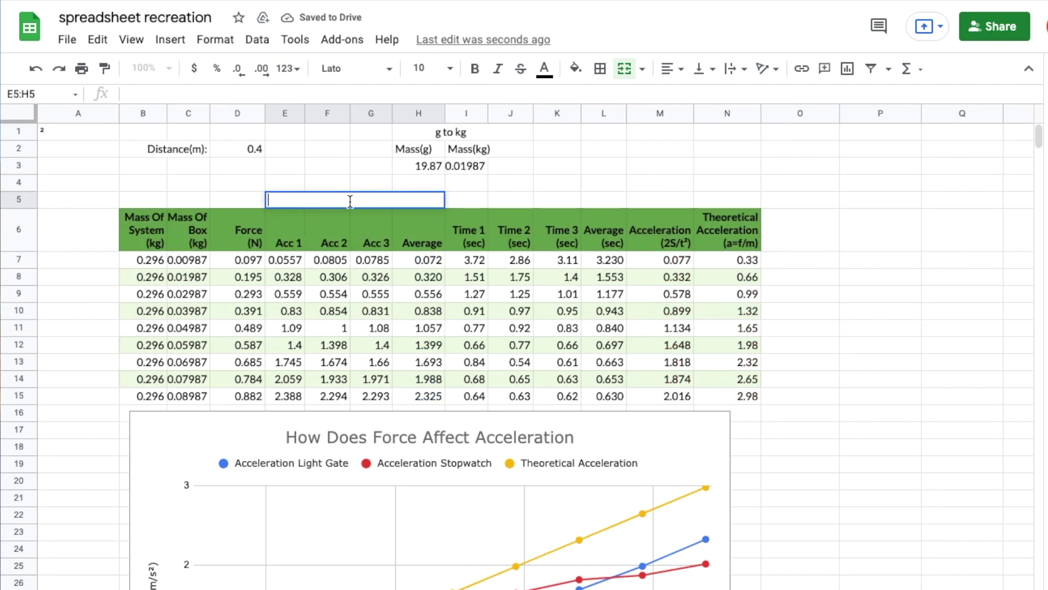
type("Acceleration Light Gate (m/s²)")
key("Return")
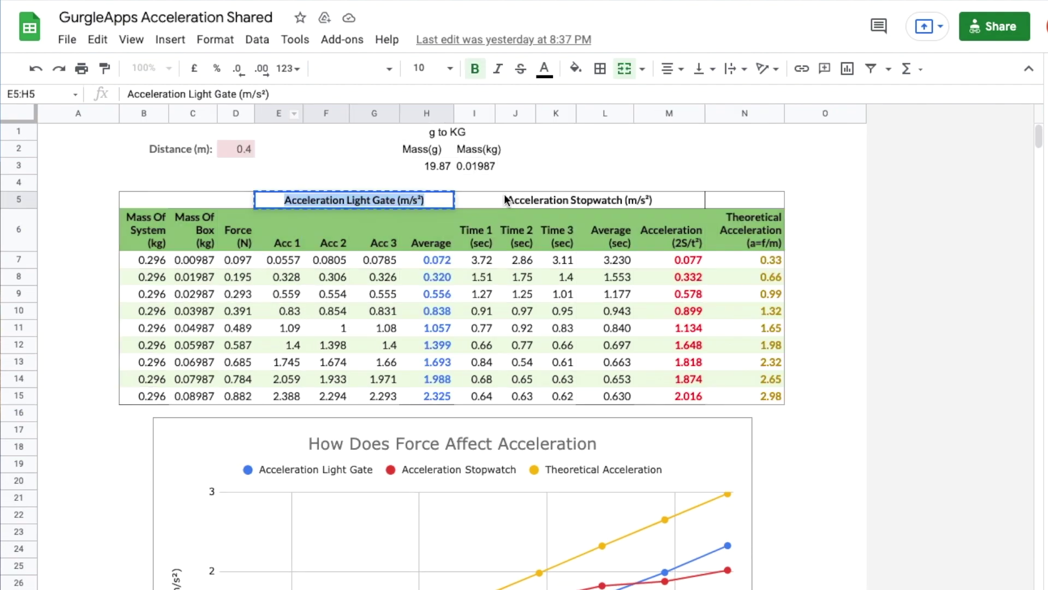
Merge I5:M5 and enter the heading 'Acceleration Stopwatch (m/s²)'
left_click(505, 200)
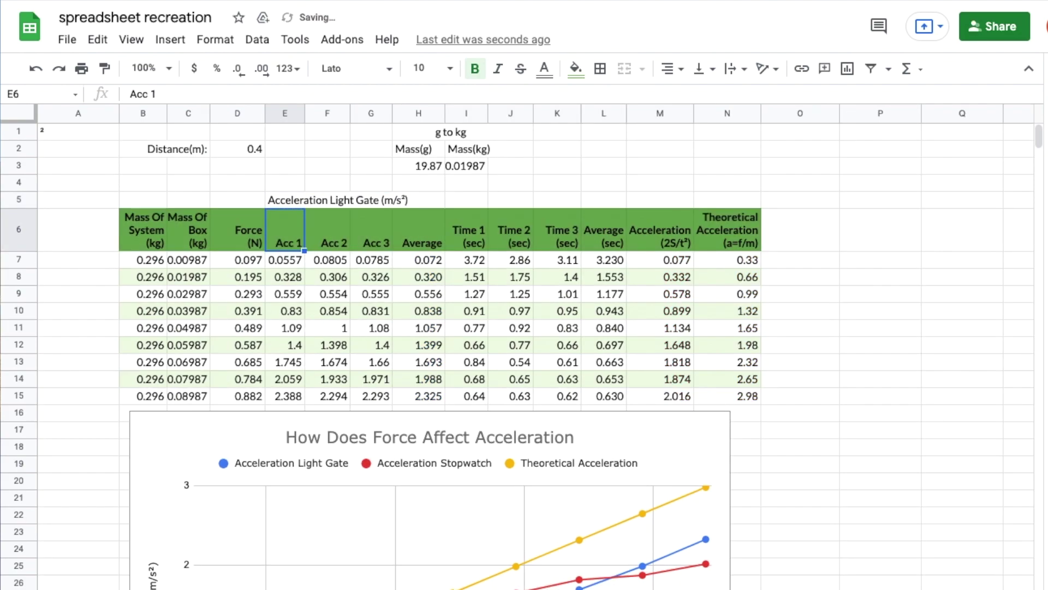
left_click(463, 195)
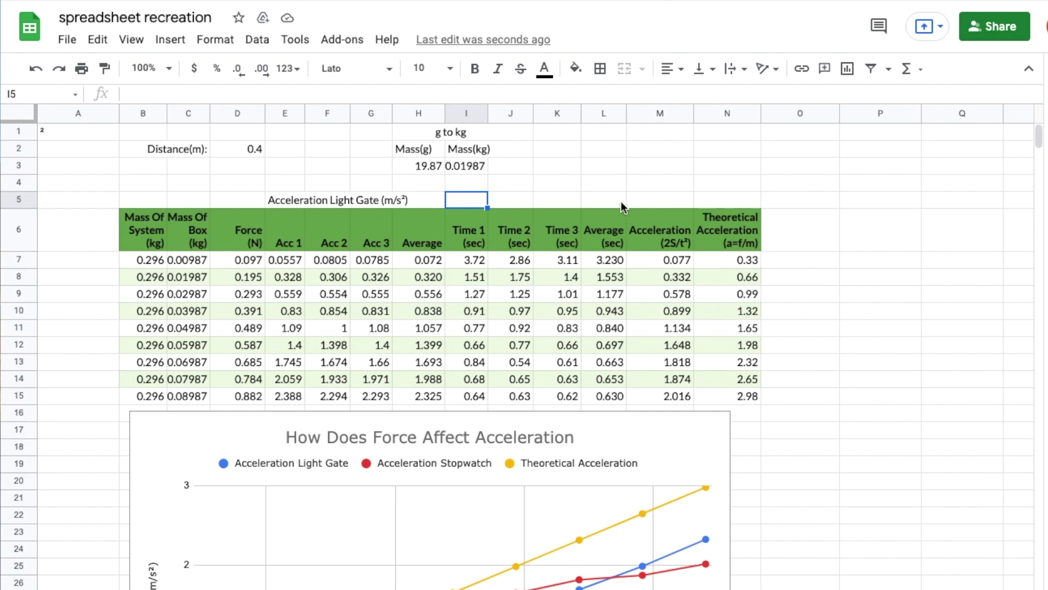
left_click(648, 202, "shift")
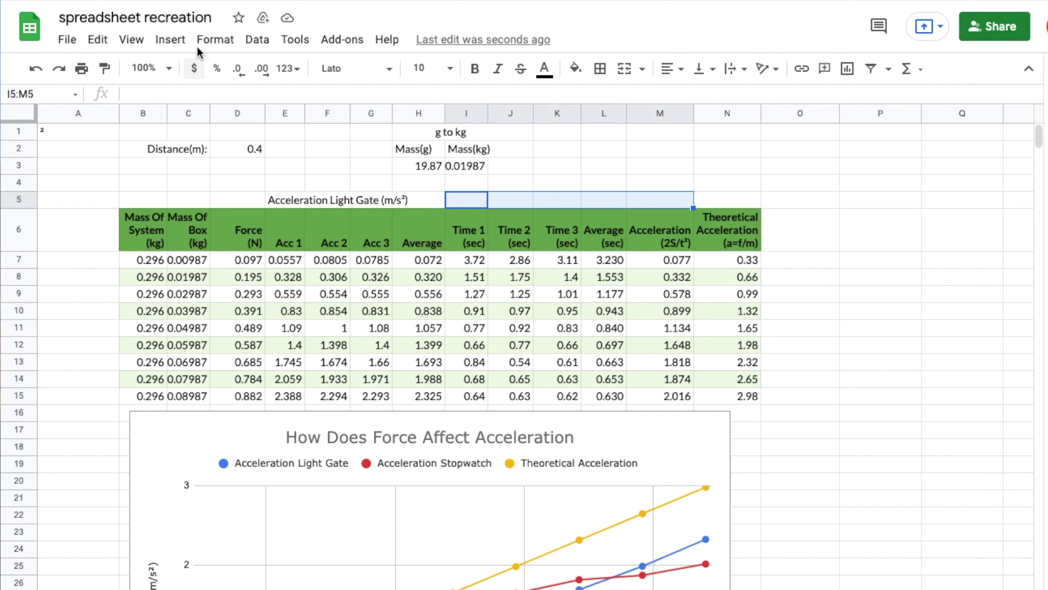
left_click(214, 40)
mouse_move(258, 338)
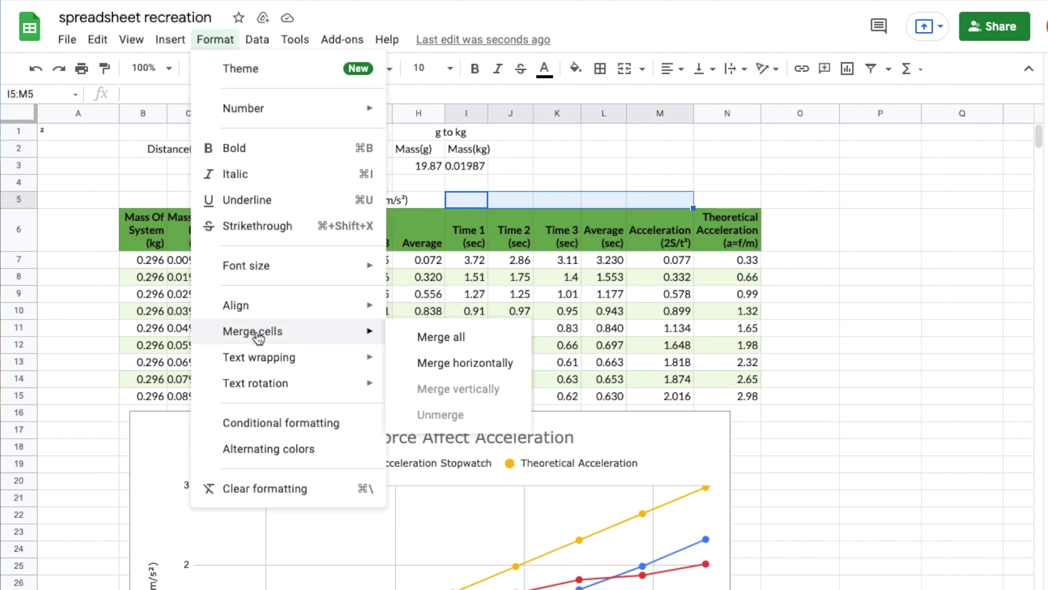
left_click(424, 362)
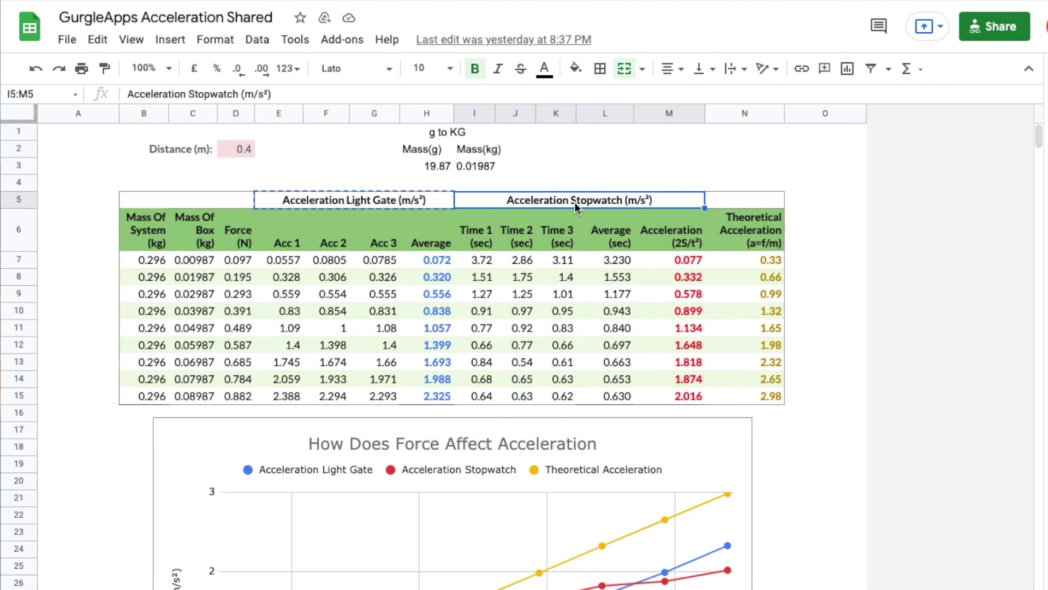
right_click(584, 201)
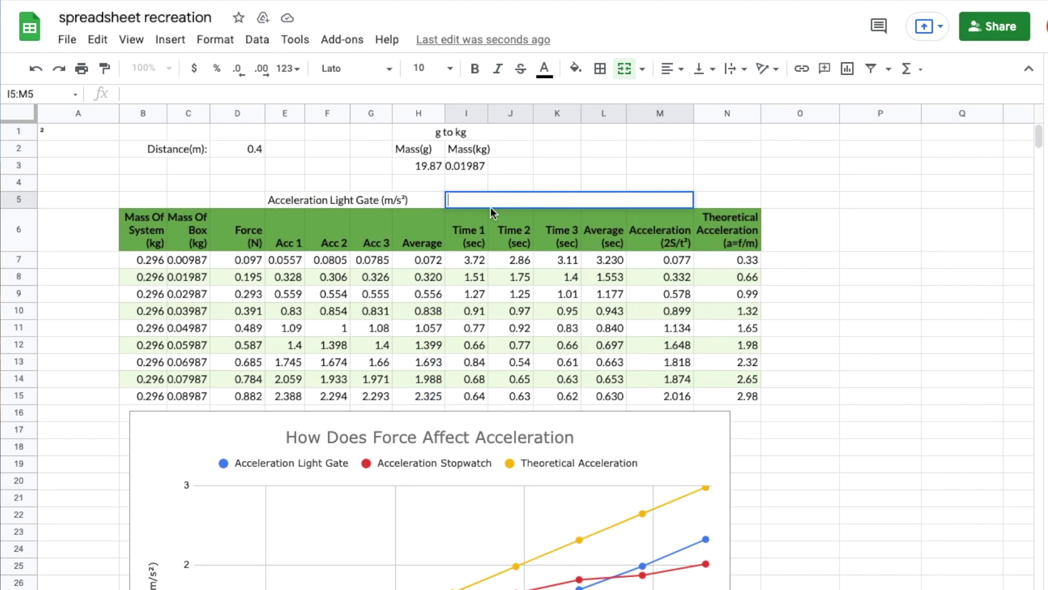
type("Acceleration Stopwatch (m/s²)")
key("Return")
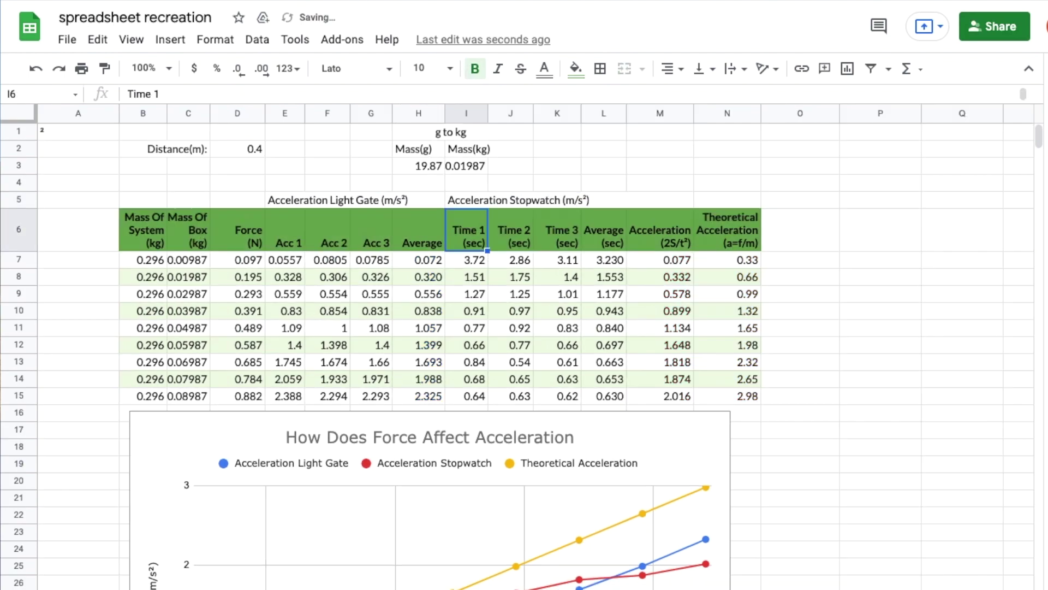
left_click(348, 194)
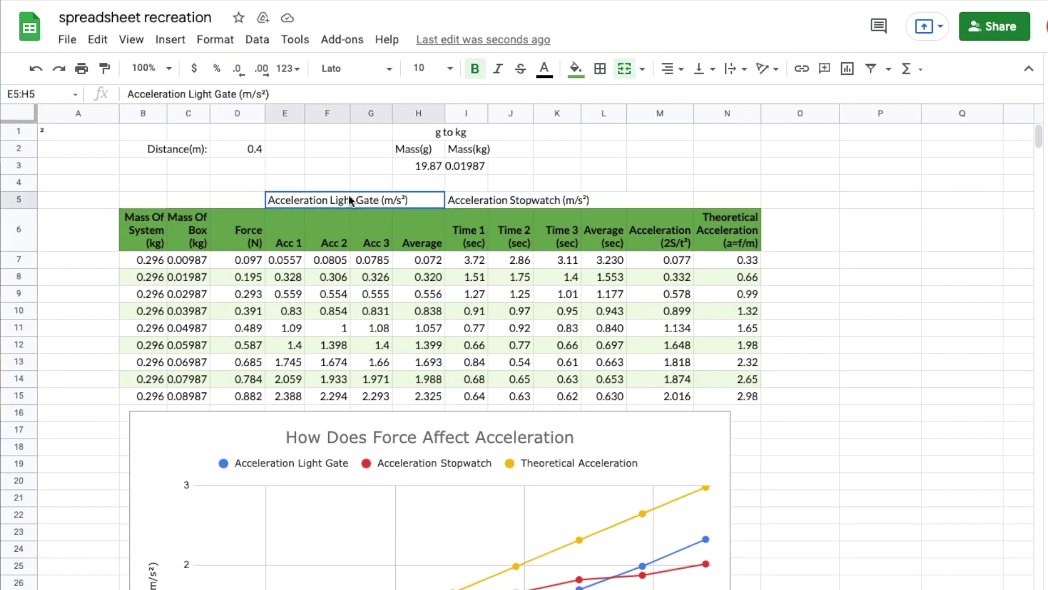
left_click(493, 201, "shift")
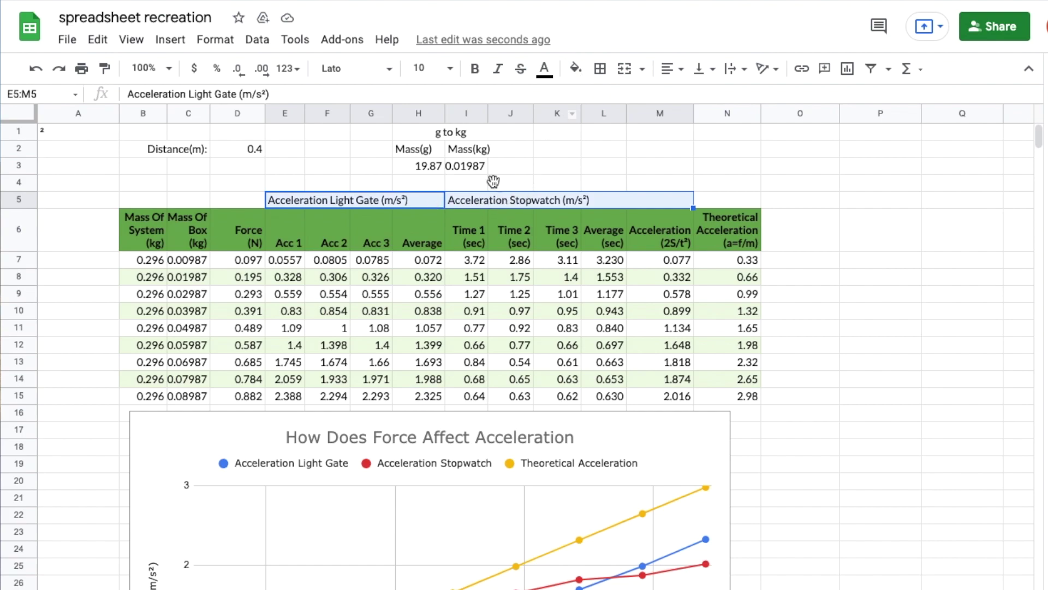
left_click(475, 70)
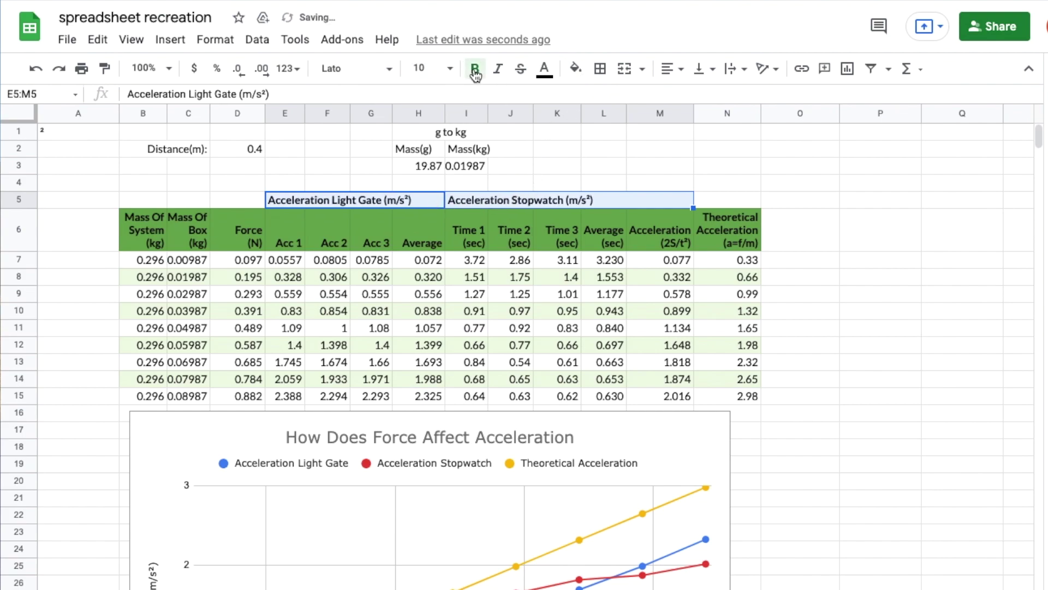
left_click(677, 71)
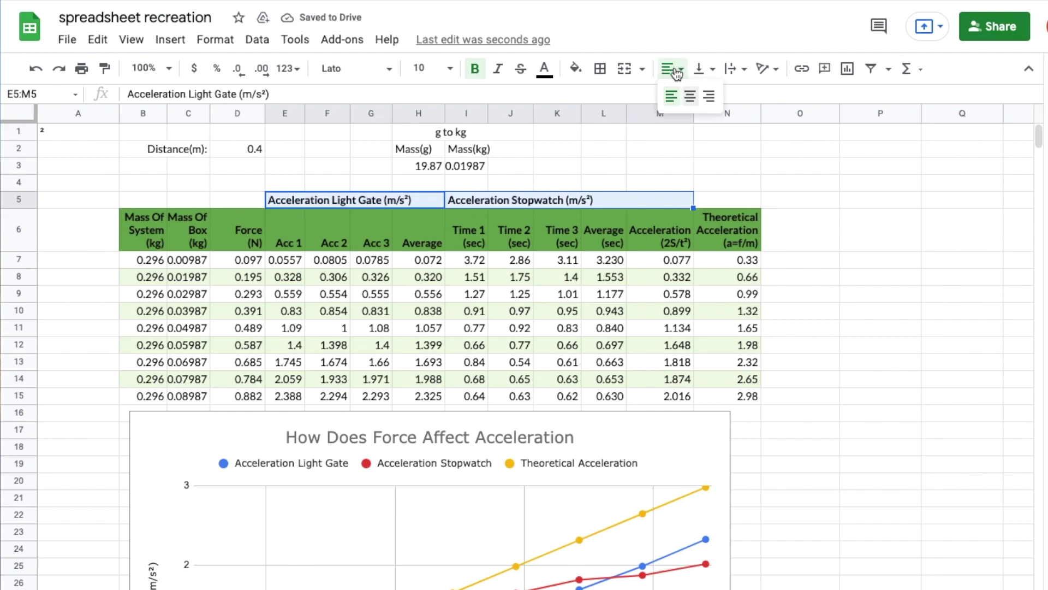
left_click(690, 98)
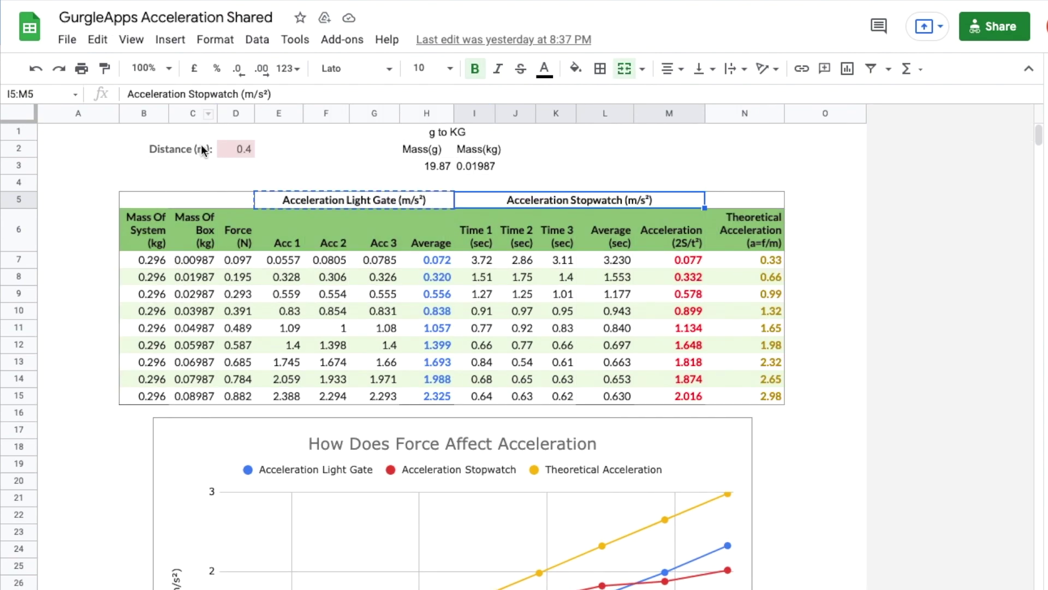
left_click(235, 149)
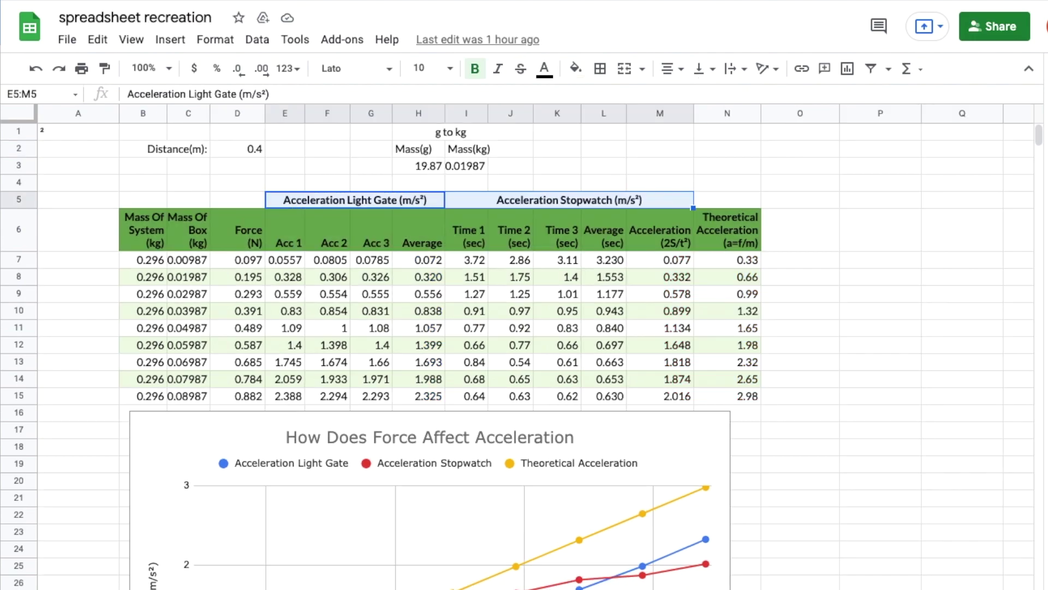
left_click(234, 147)
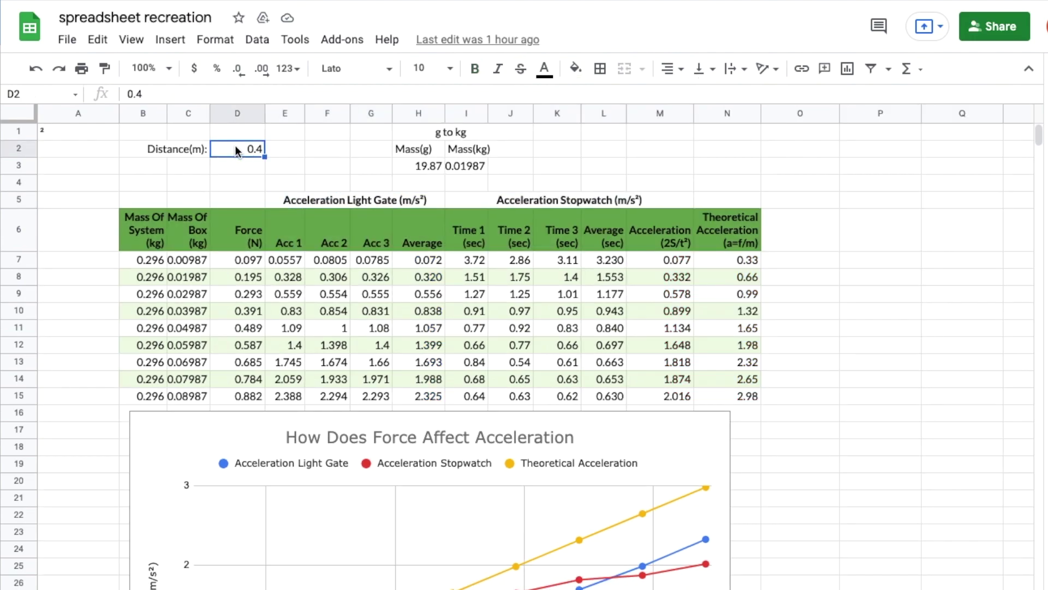
Fill D2 light pink and adjust the text colour of the Distance(m): label in C2
left_click(576, 70)
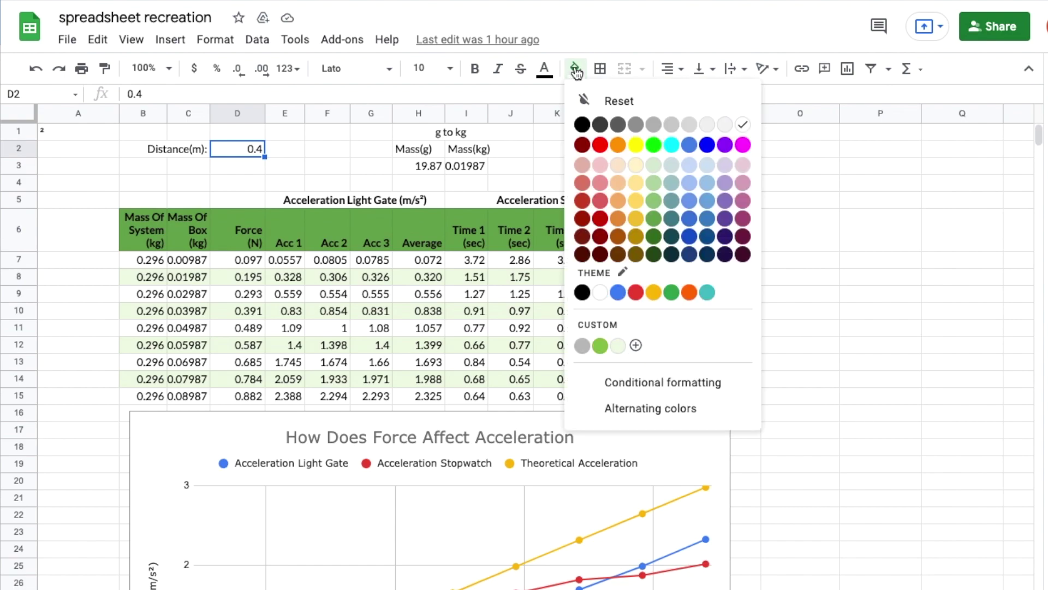
left_click(600, 163)
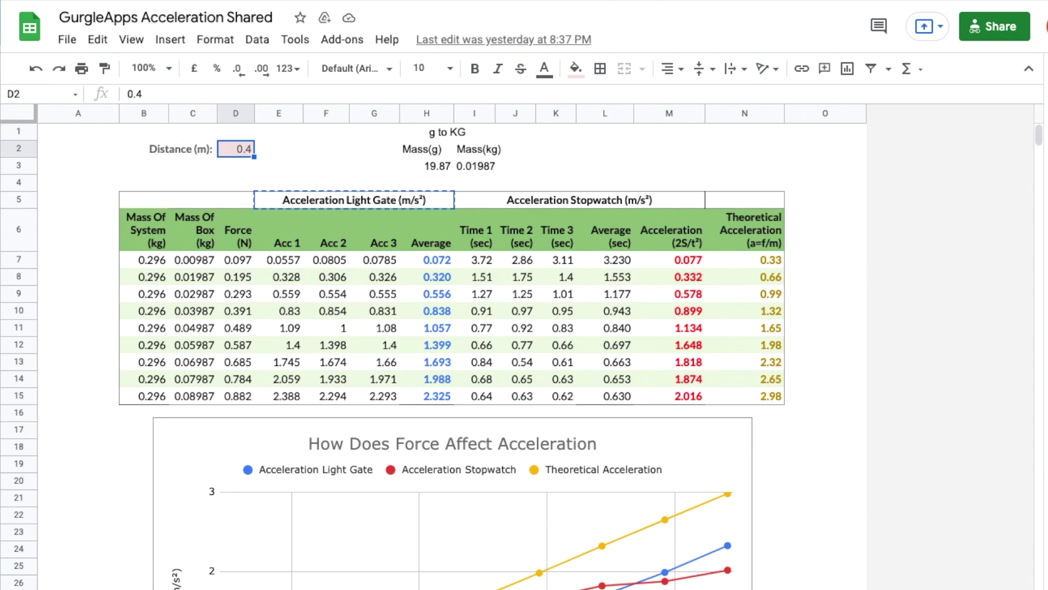
left_click(178, 149)
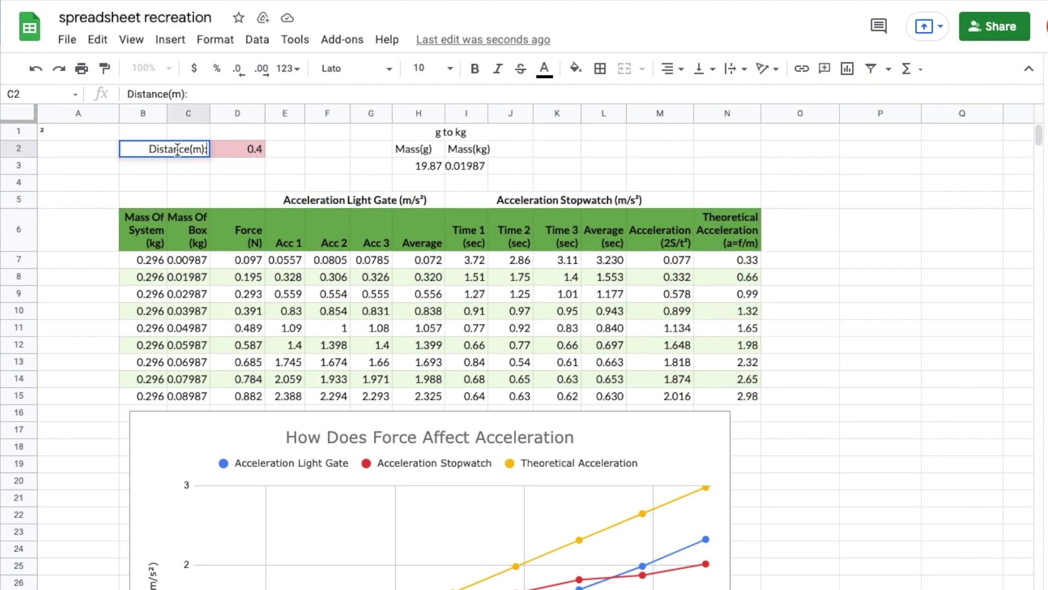
double_click(178, 149)
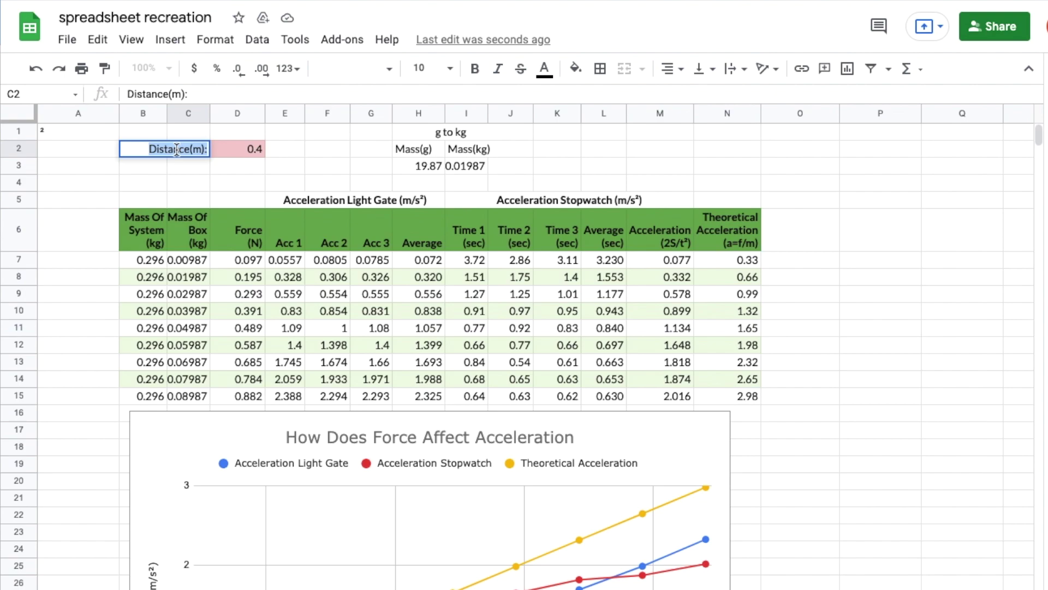
left_click(546, 72)
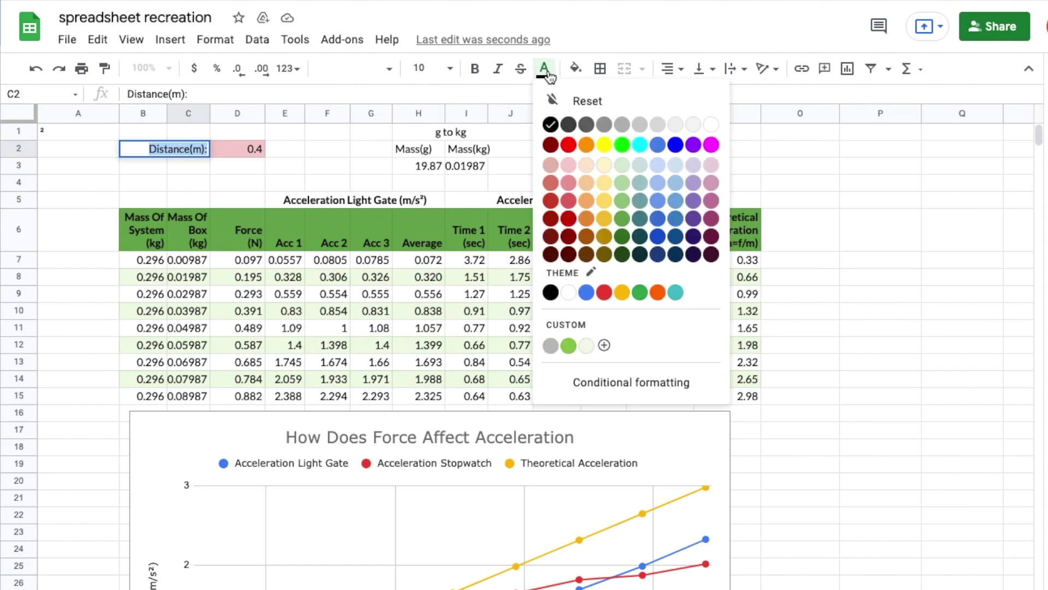
left_click(589, 124)
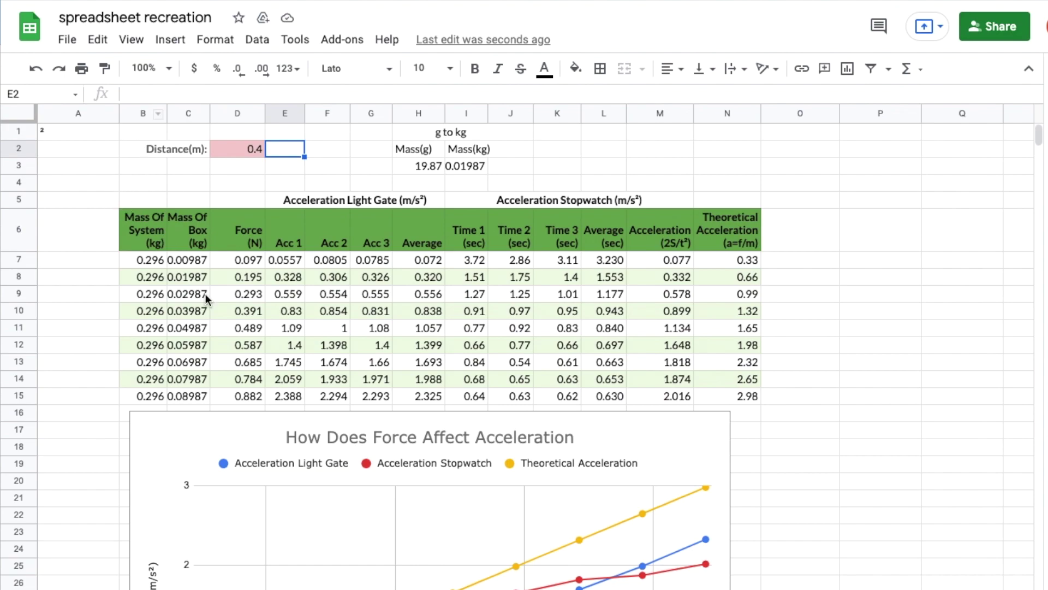
left_click(132, 40)
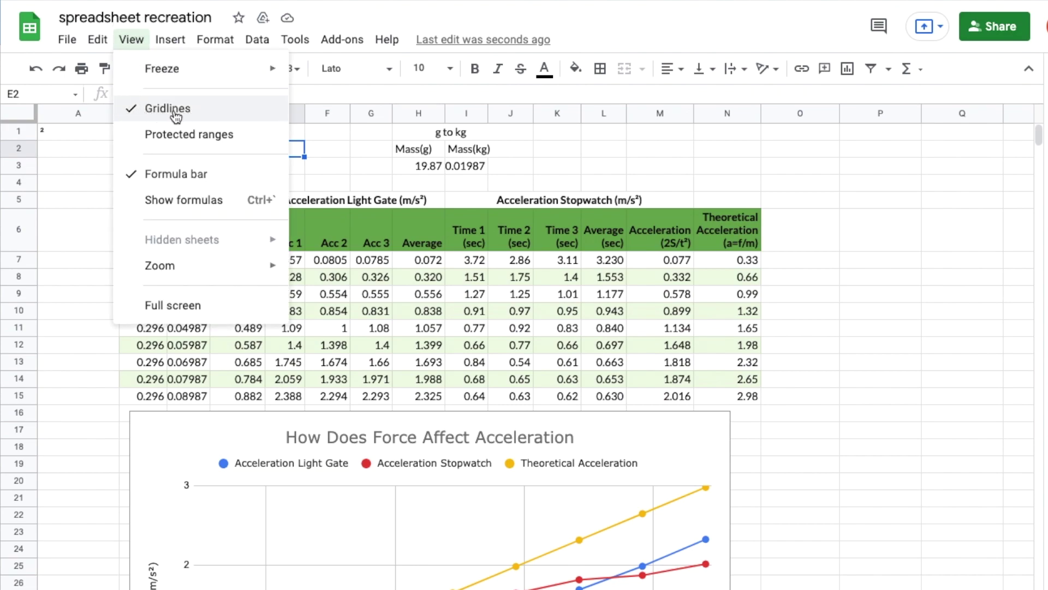
Turn off gridlines, then select the table range B5:N15
left_click(133, 109)
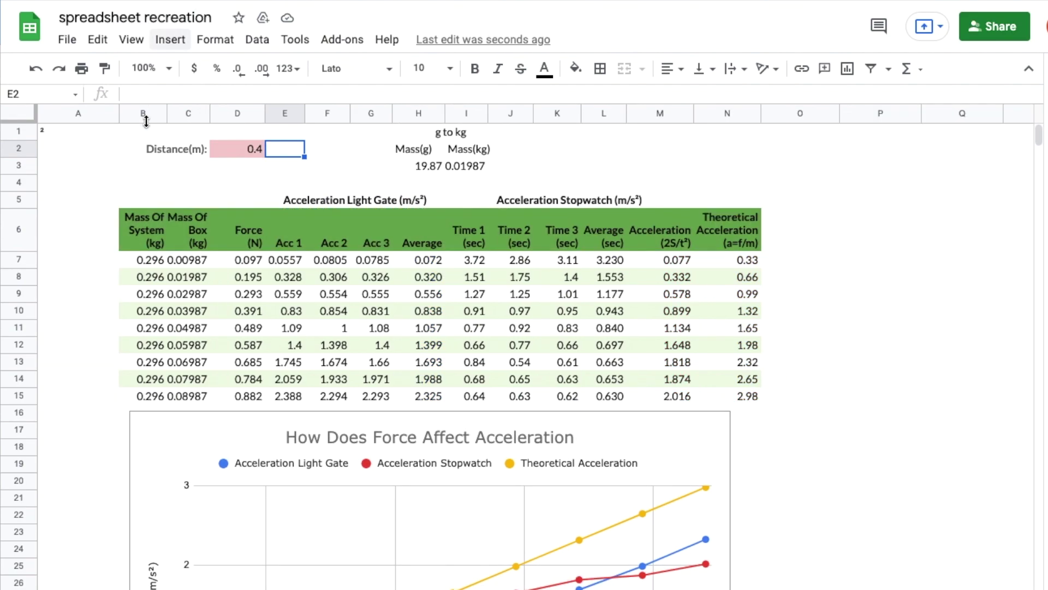
left_click(131, 202)
left_click(754, 393, "shift")
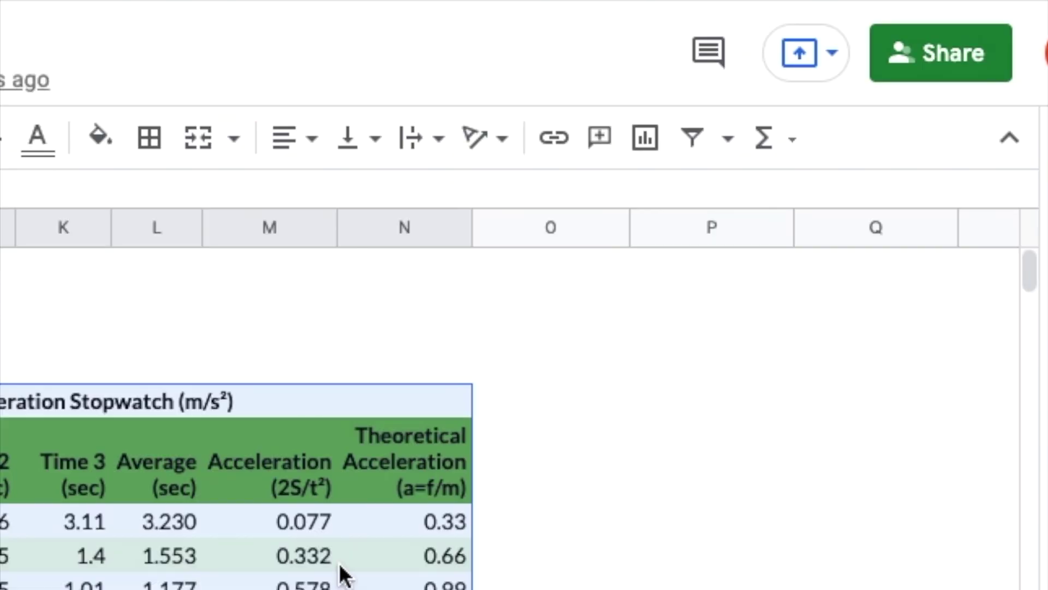
Add a dark grey outer border around B5:N15
left_click(149, 143)
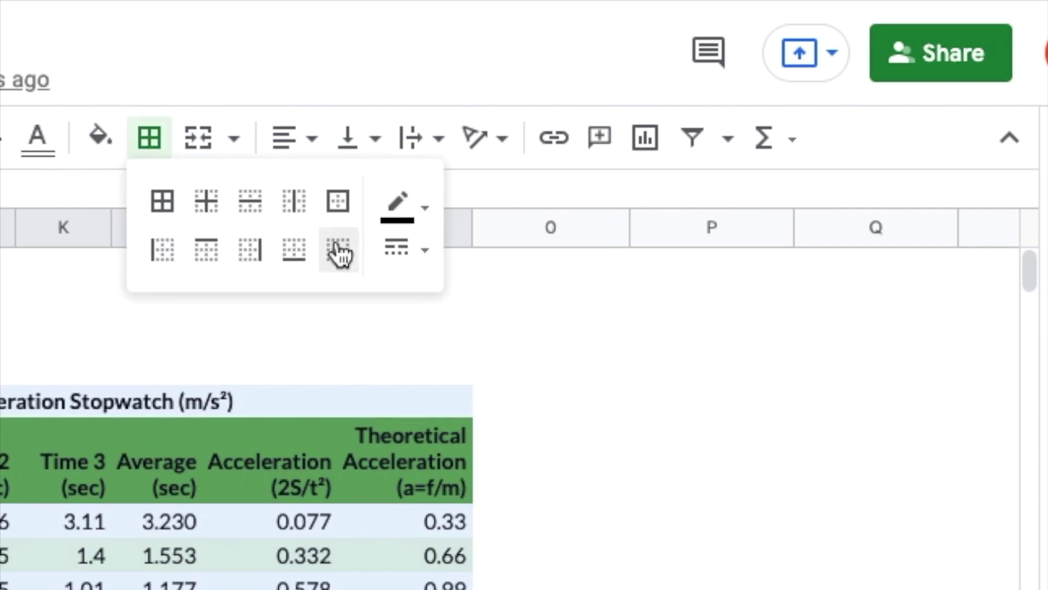
left_click(339, 203)
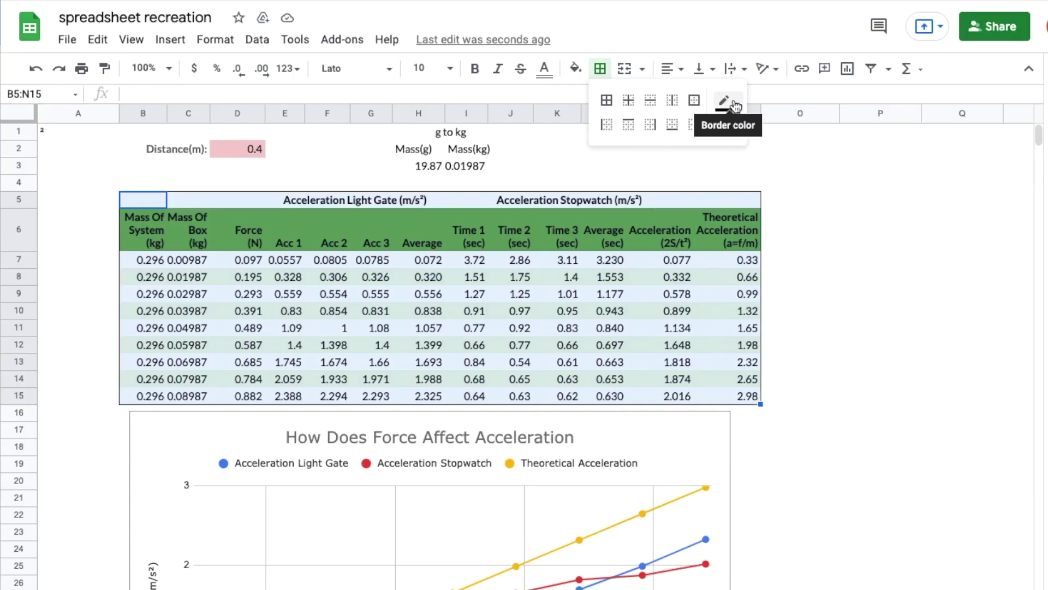
left_click(733, 103)
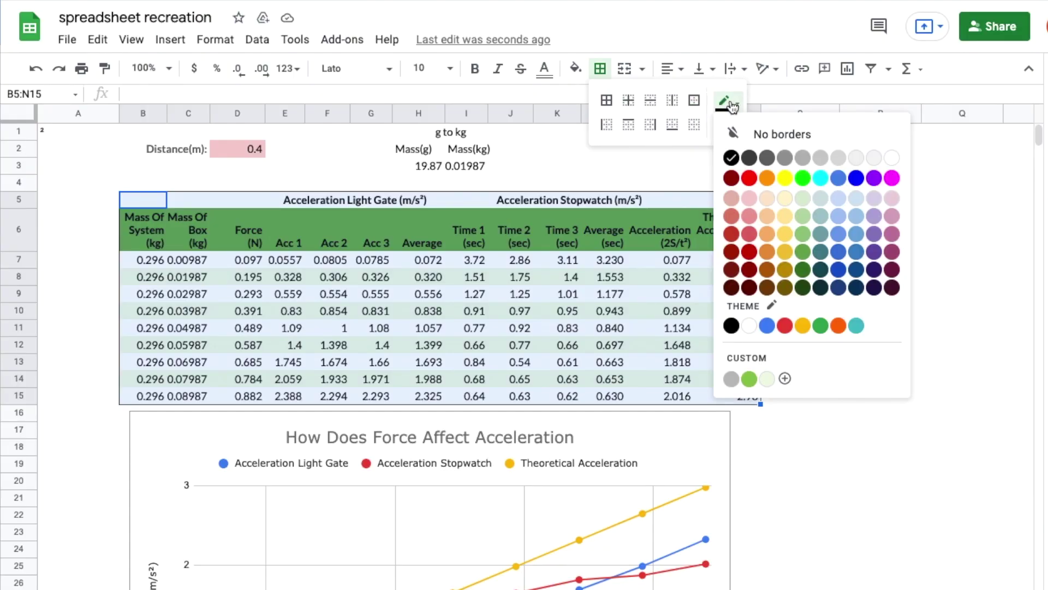
left_click(767, 159)
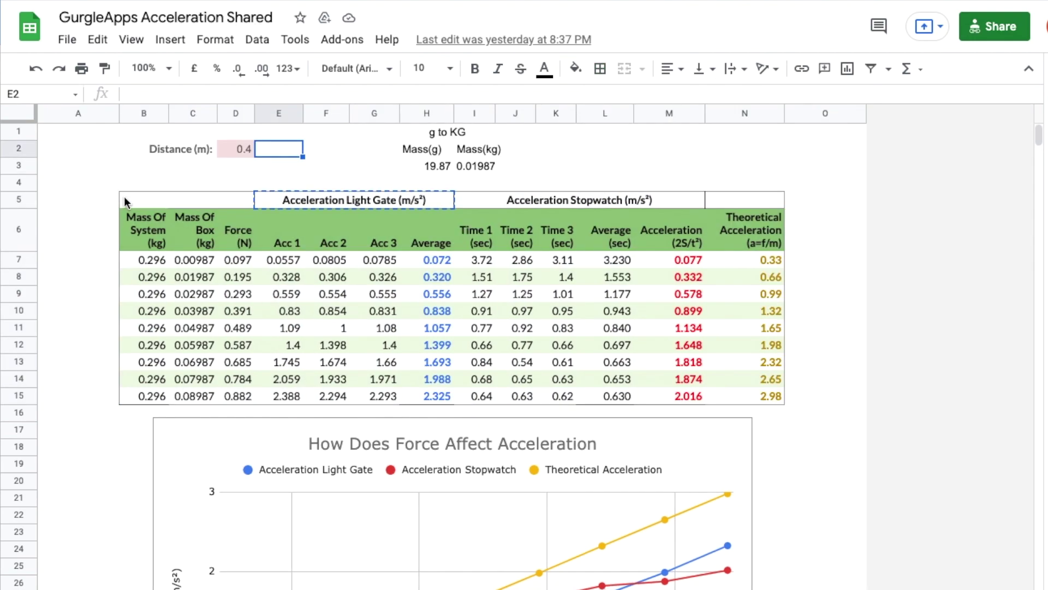
Add an outer border around the group heading row B5:N5
left_click(240, 186)
left_click(139, 184)
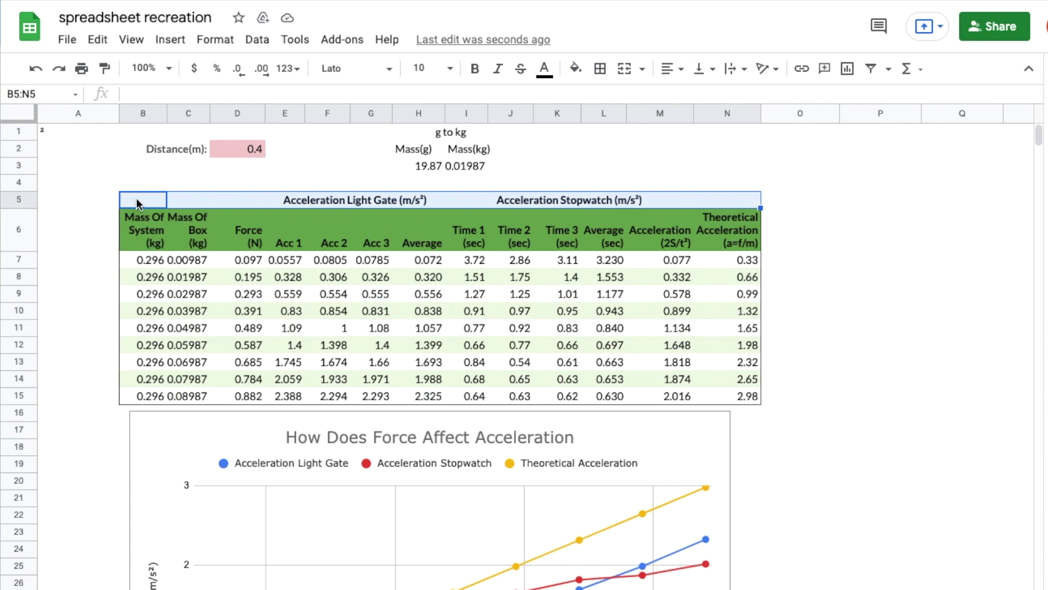
left_click(601, 71)
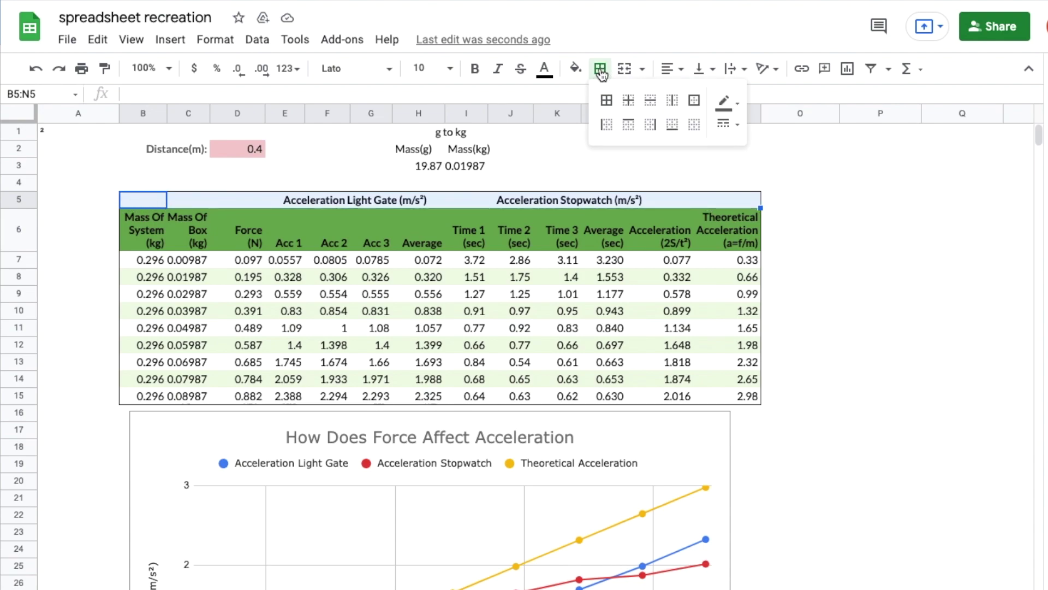
left_click(695, 101)
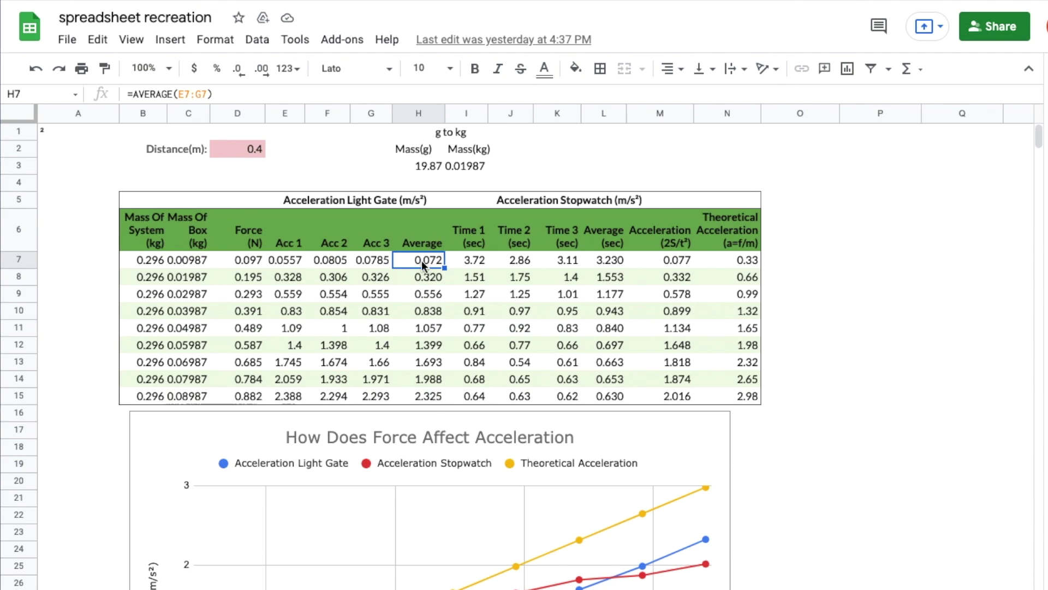
Make the Average values in H7:H15 bold blue
left_click(431, 393, "shift")
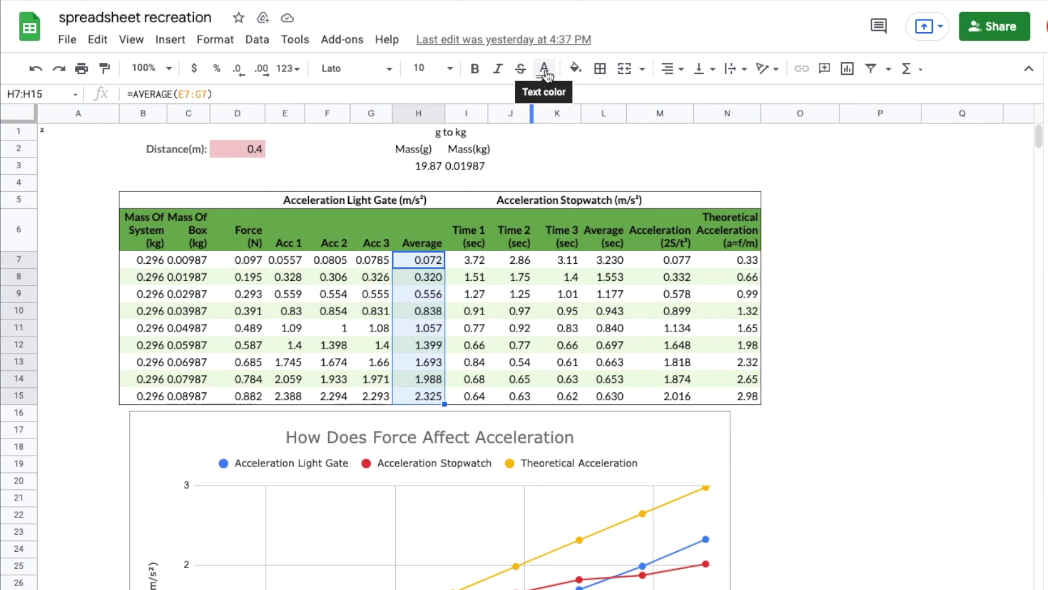
left_click(546, 73)
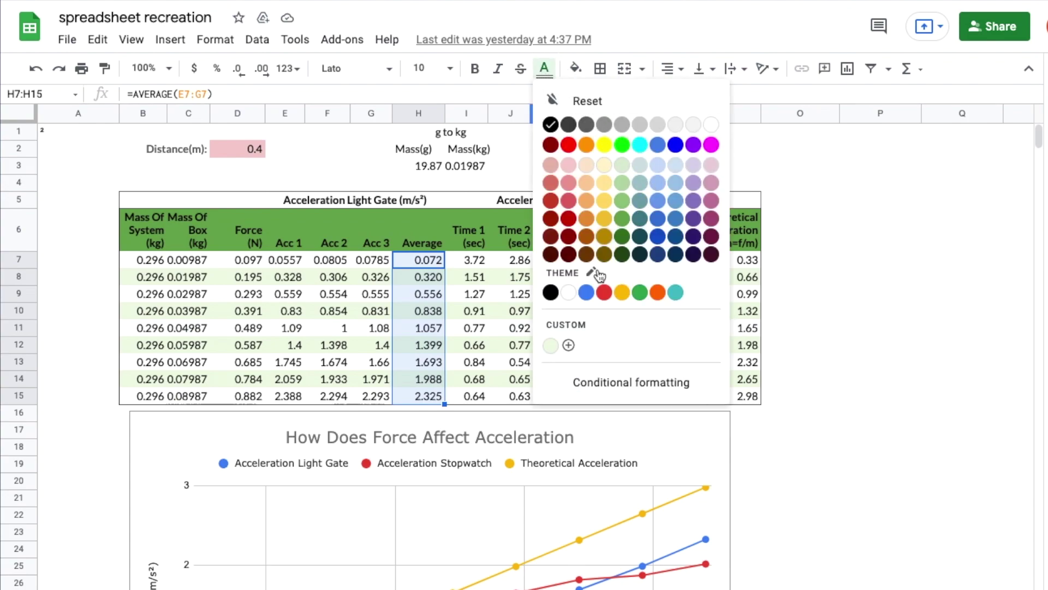
left_click(586, 293)
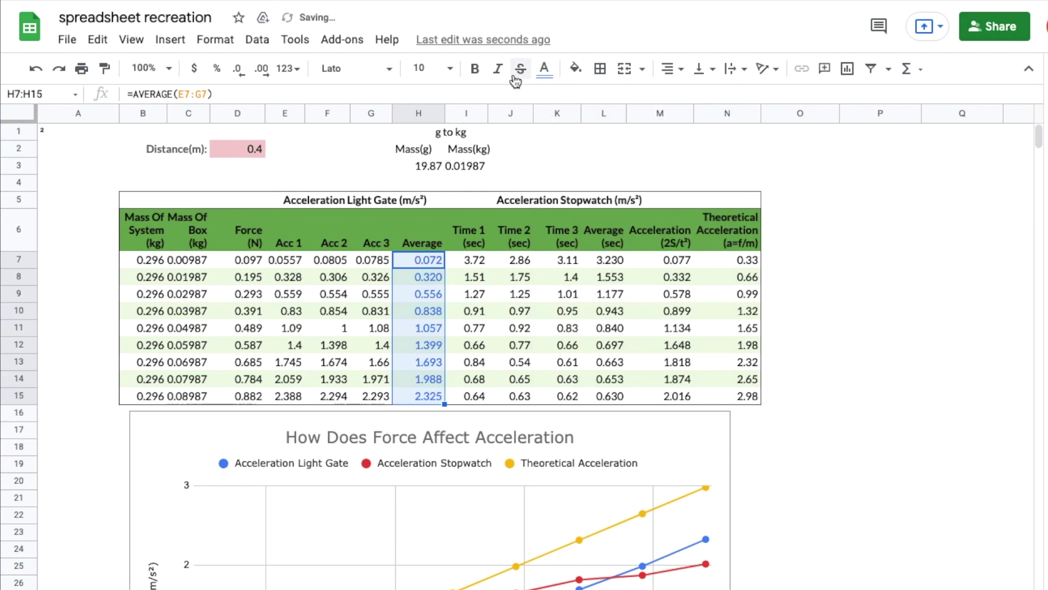
left_click(475, 69)
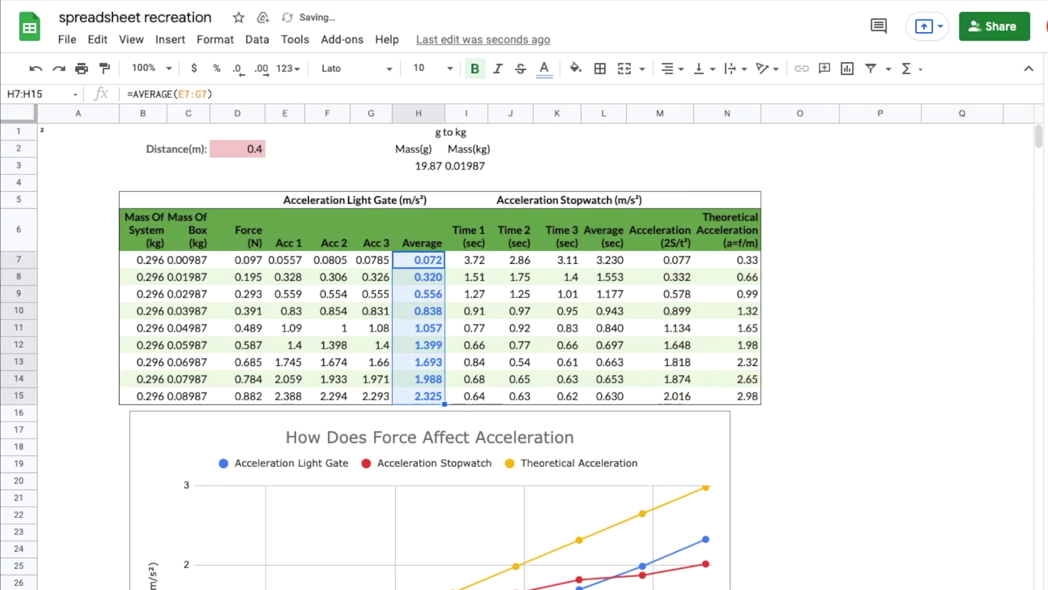
Make the Acceleration (2S/t²) values in M7:M15 bold red
left_click(671, 260)
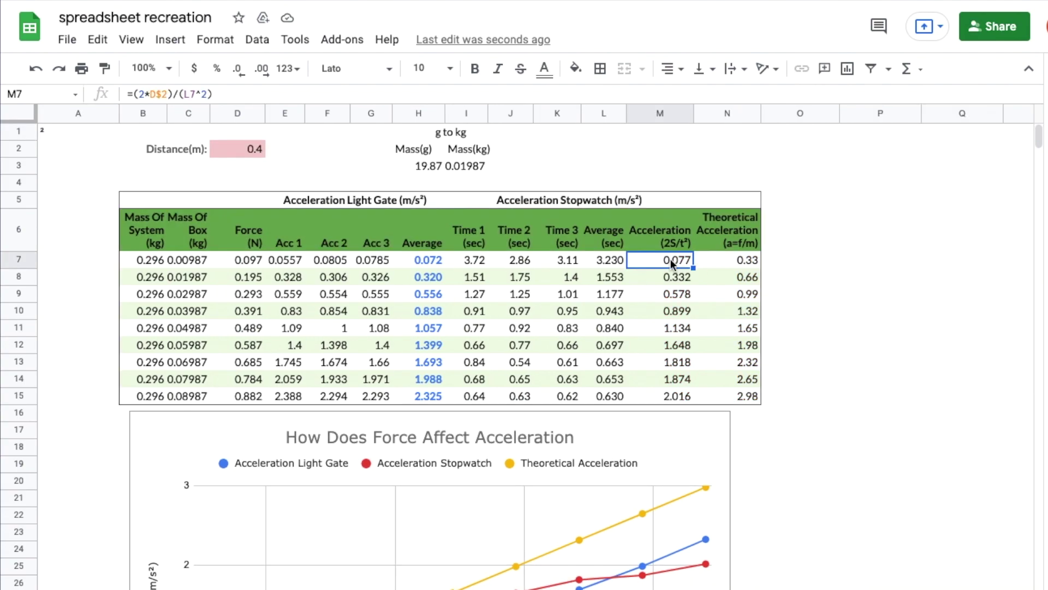
left_click(671, 394, "shift")
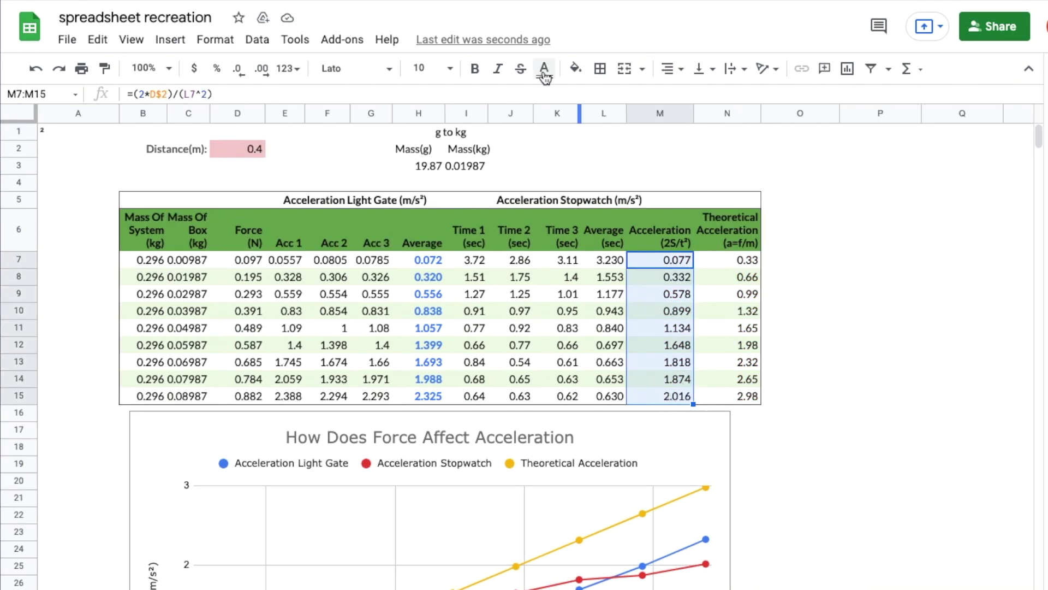
left_click(544, 72)
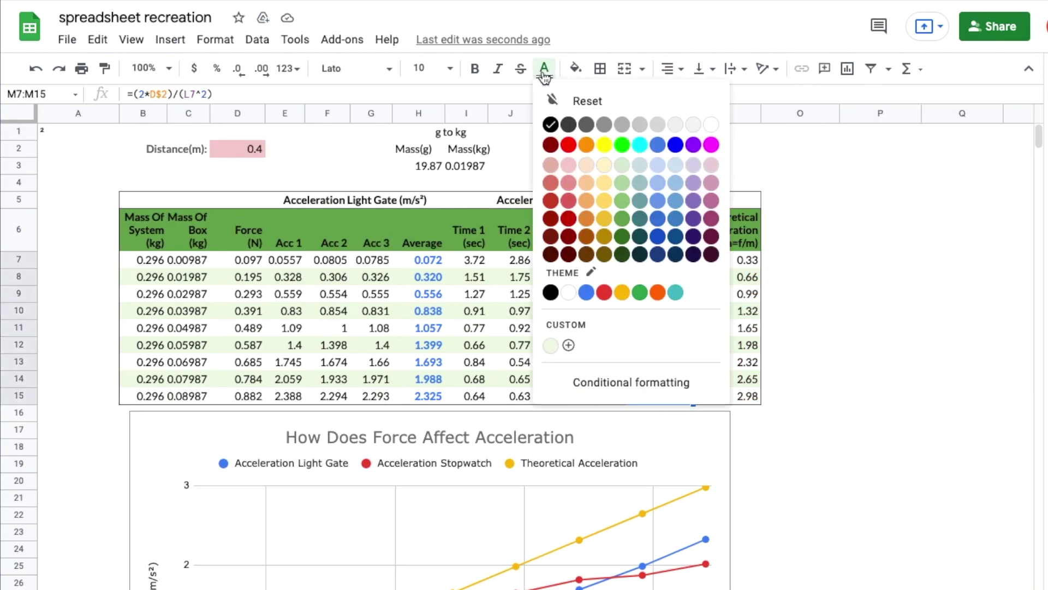
left_click(604, 293)
left_click(472, 69)
Colour the Theoretical Acceleration values in N7:N15 dark yellow
left_click(760, 264)
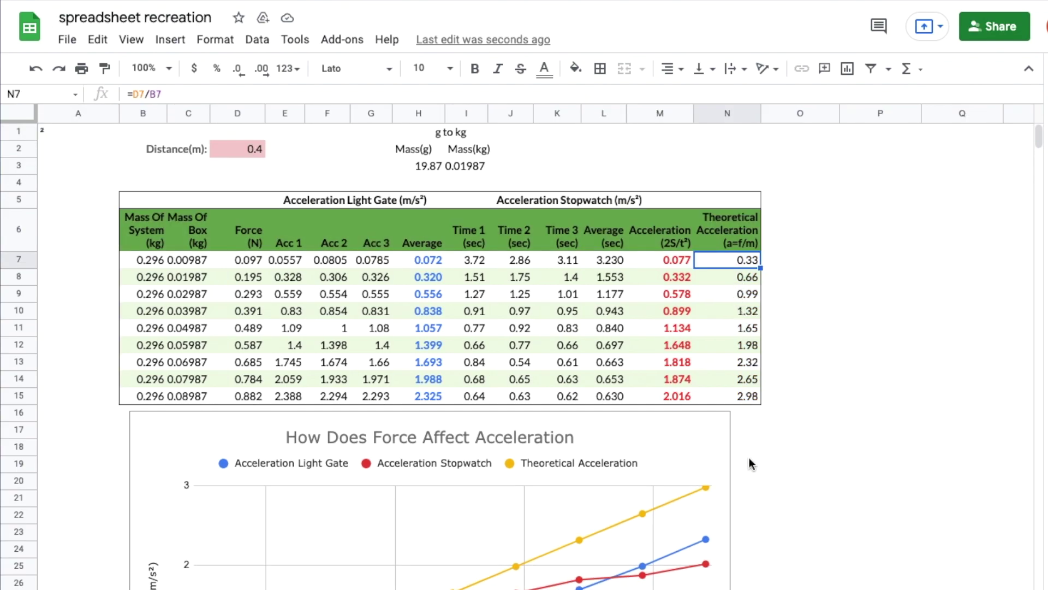
left_click(752, 396, "shift")
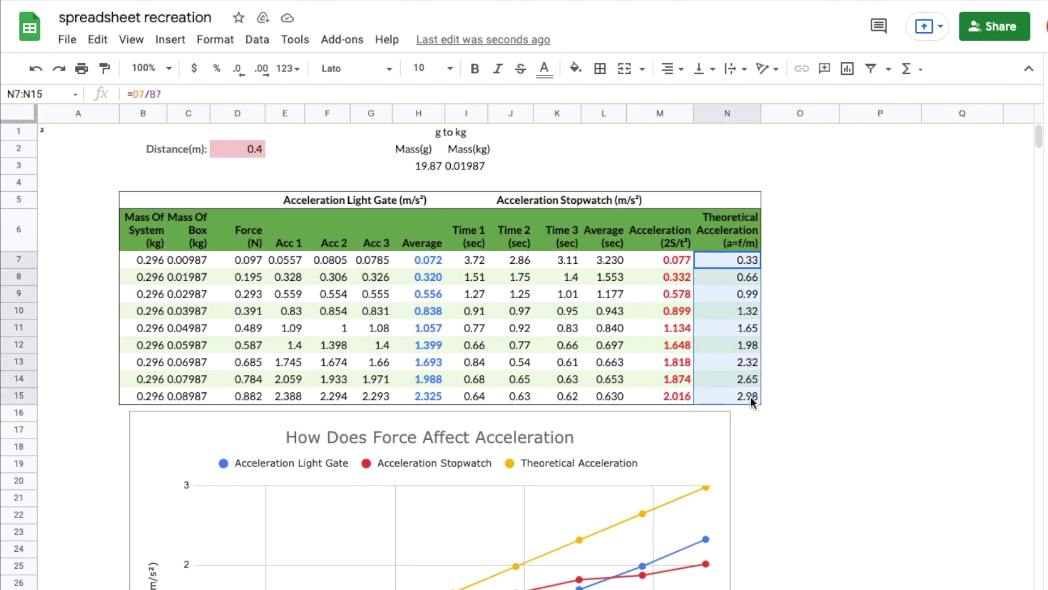
left_click(544, 71)
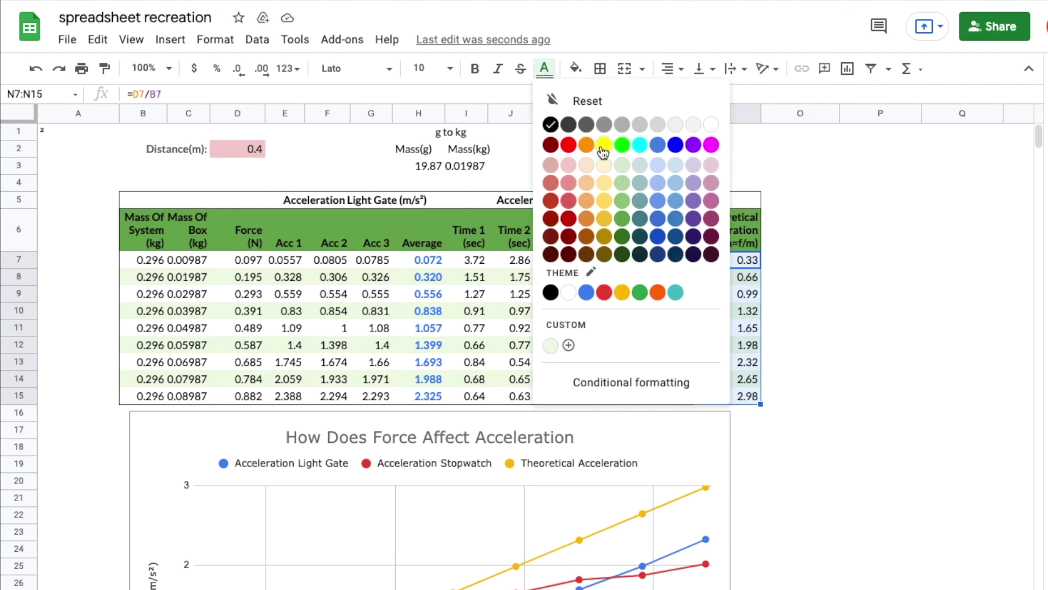
left_click(604, 236)
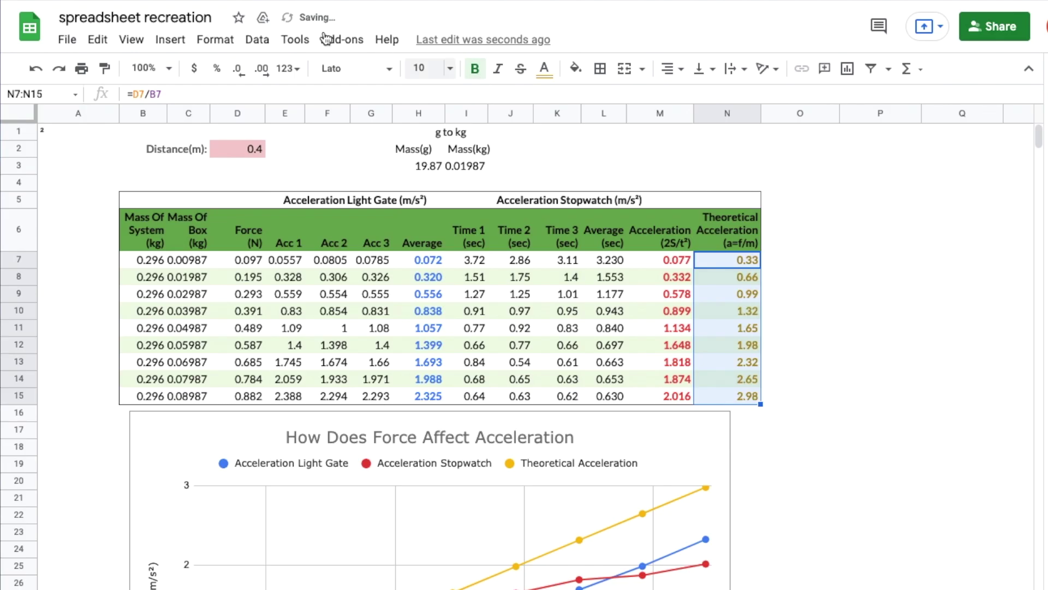